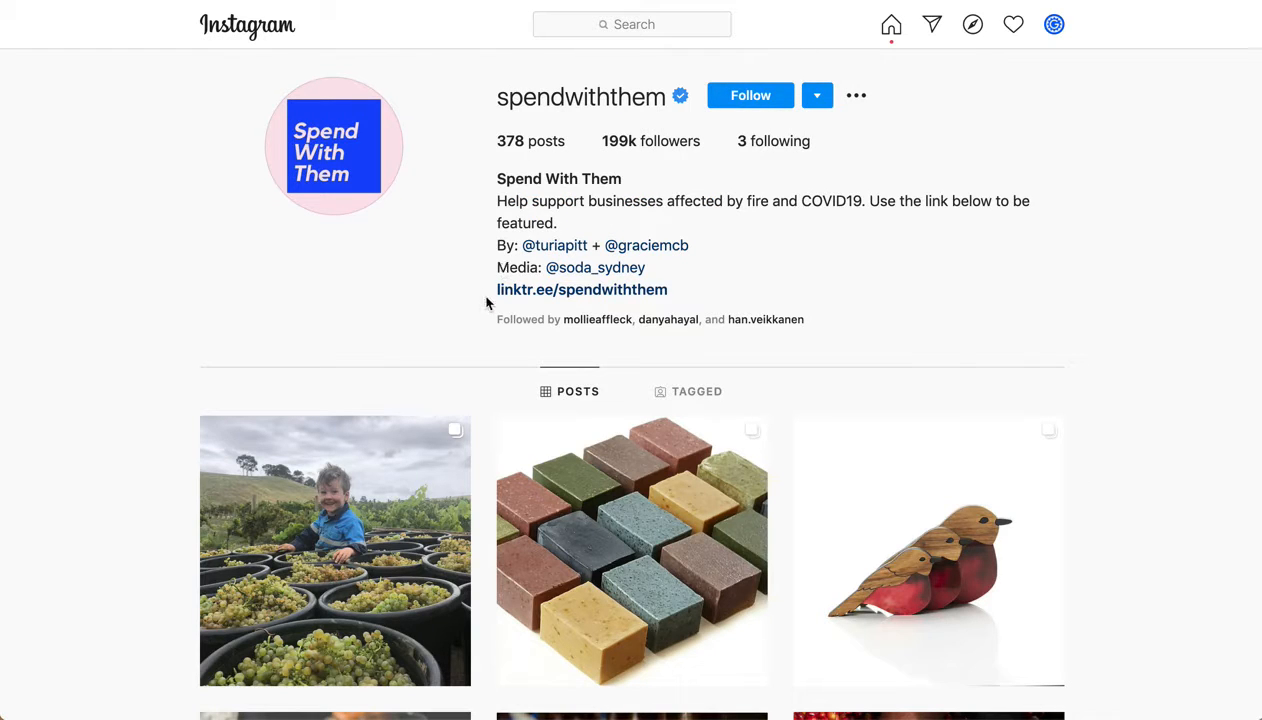
Look at the Spend With Them profile's Linktree link and the spreadsheet of podcast links
{"action": "left_click", "coordinate": [591, 291]}
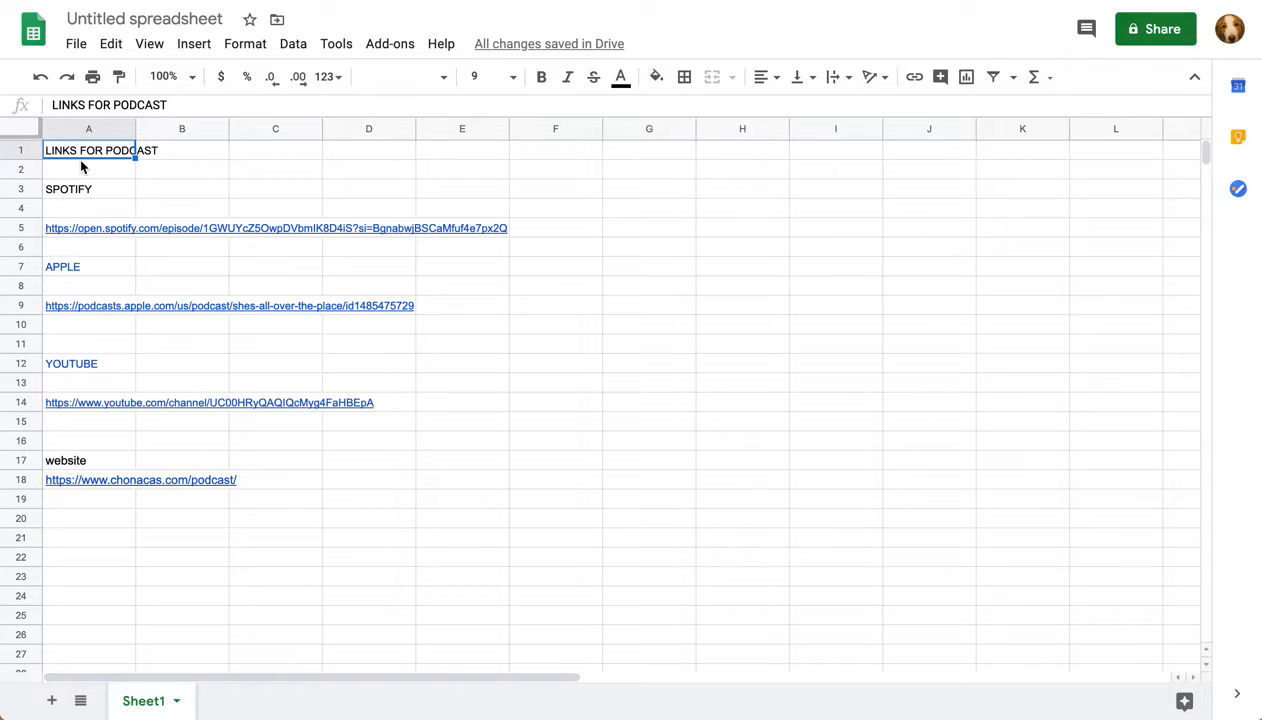
{"action": "left_click", "coordinate": [77, 188]}
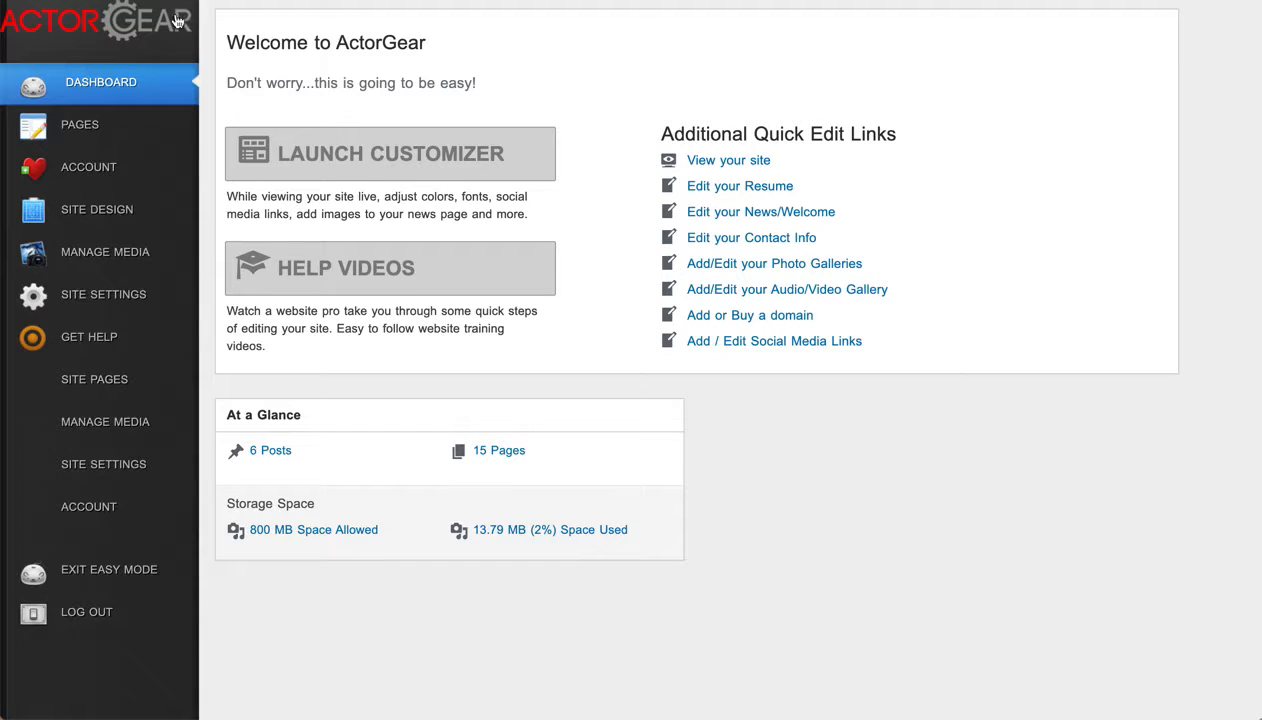
Create a new site page titled "Links" in ActorGear and publish it
{"action": "left_click", "coordinate": [88, 125]}
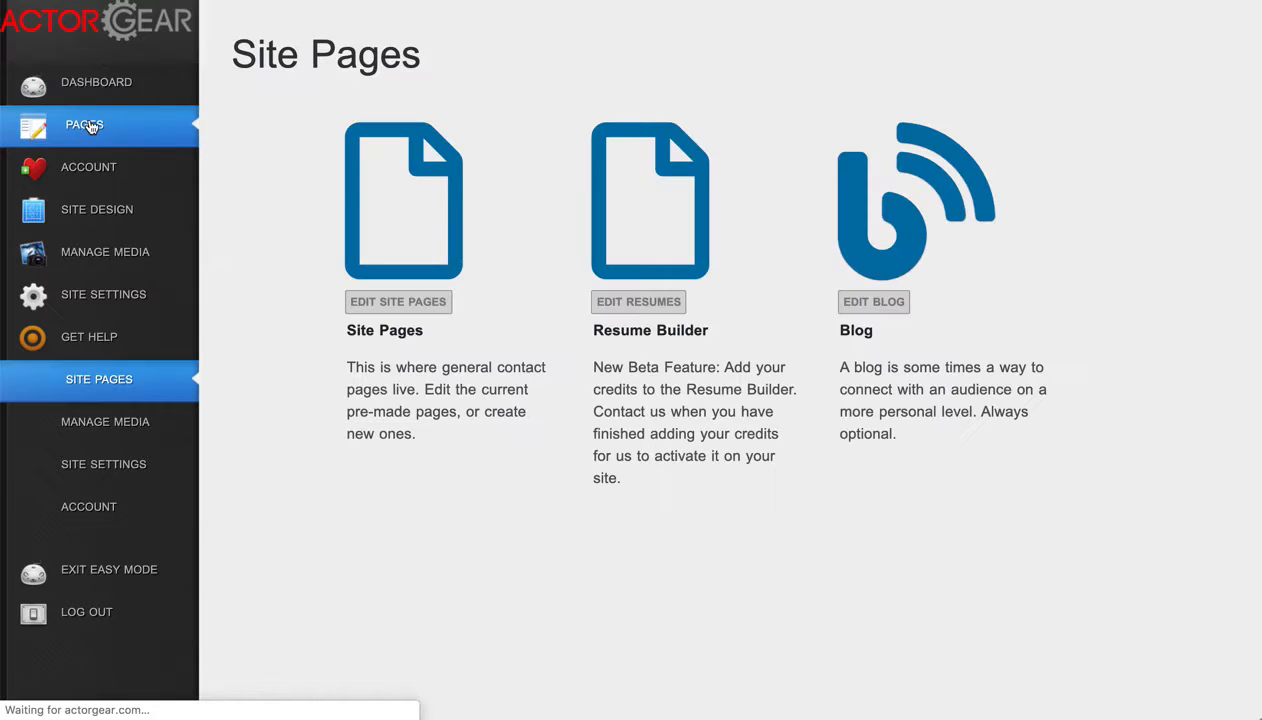
{"action": "left_click", "coordinate": [372, 312]}
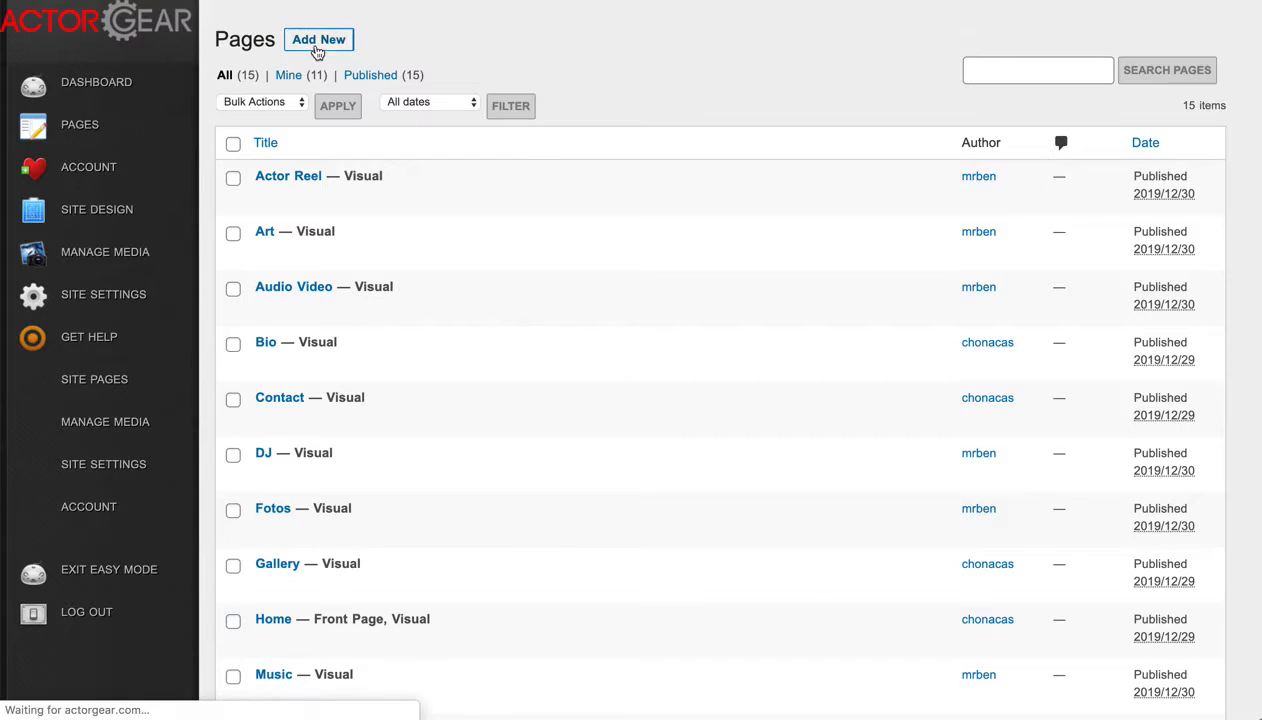
{"action": "left_click", "coordinate": [316, 45]}
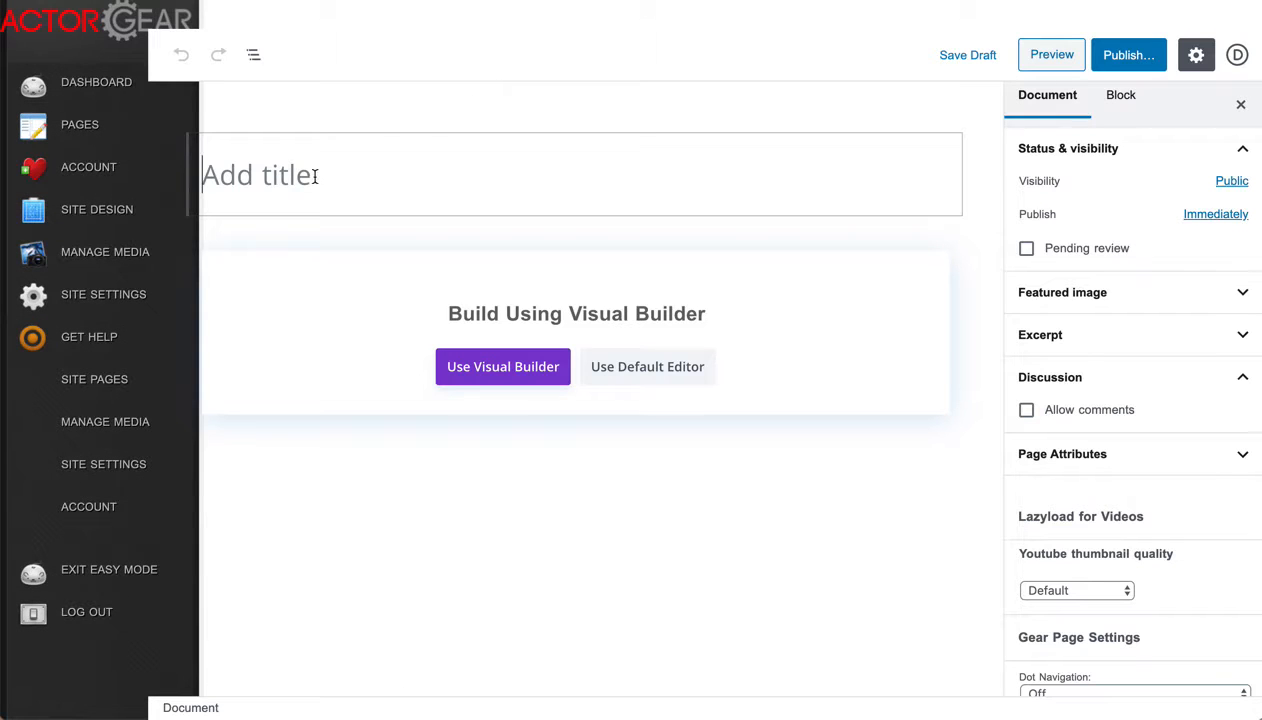
{"action": "type", "text": "Links"}
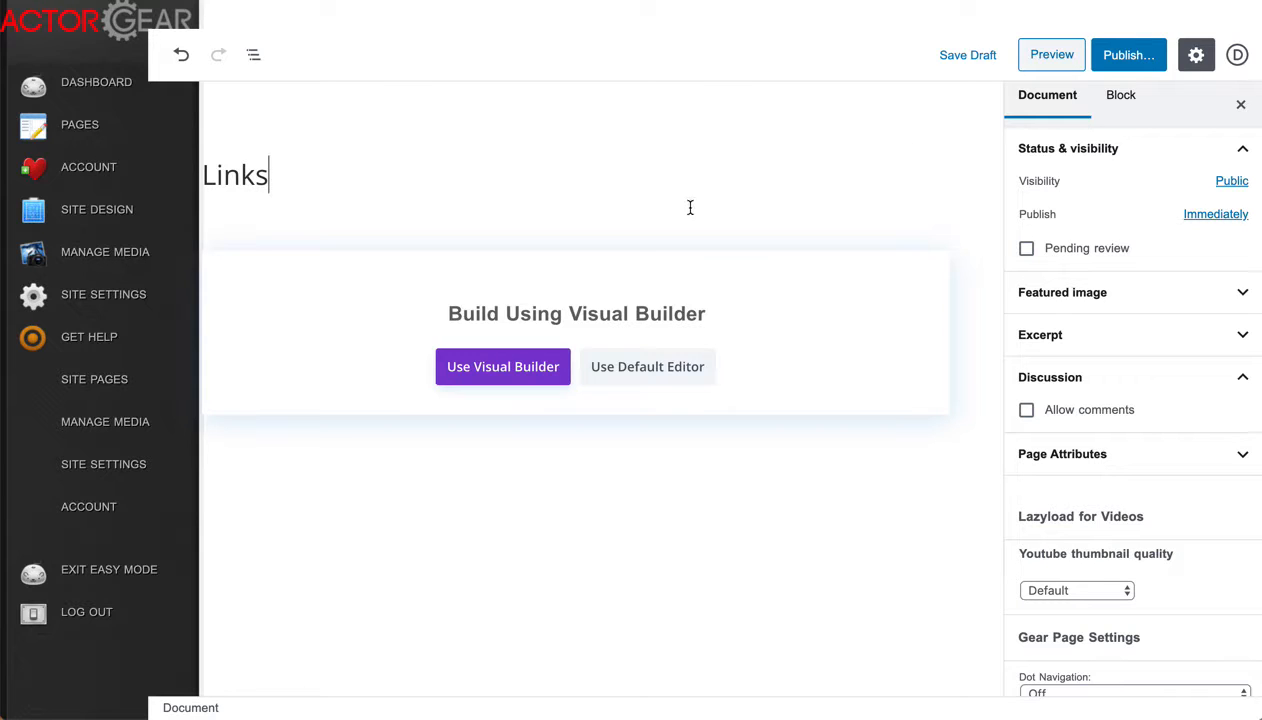
{"action": "left_click", "coordinate": [1126, 56]}
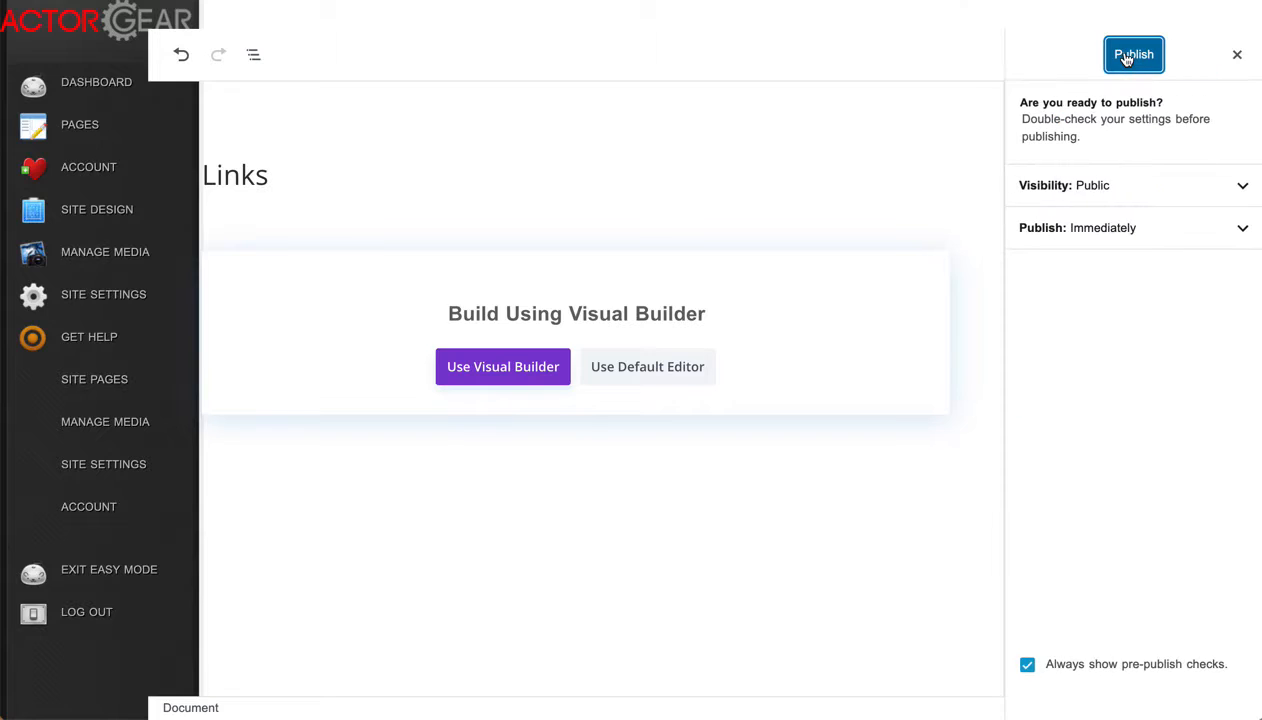
{"action": "left_click", "coordinate": [1126, 56]}
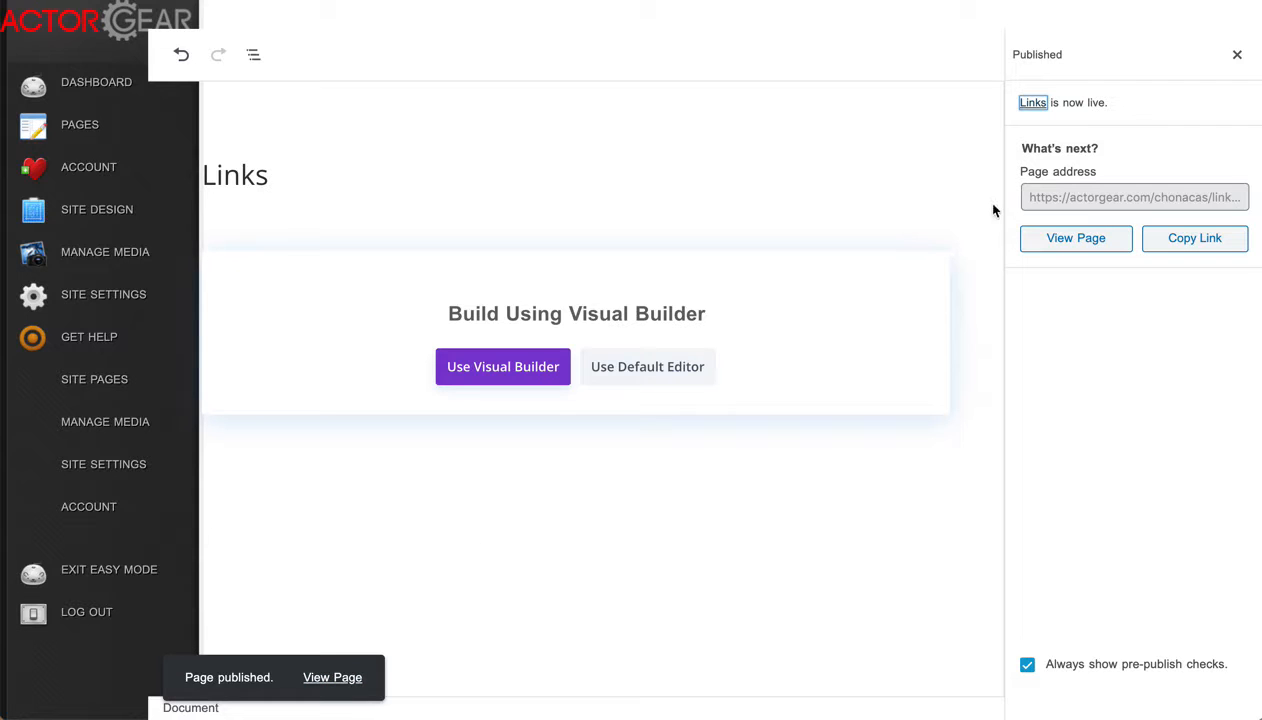
{"action": "left_click", "coordinate": [1237, 54]}
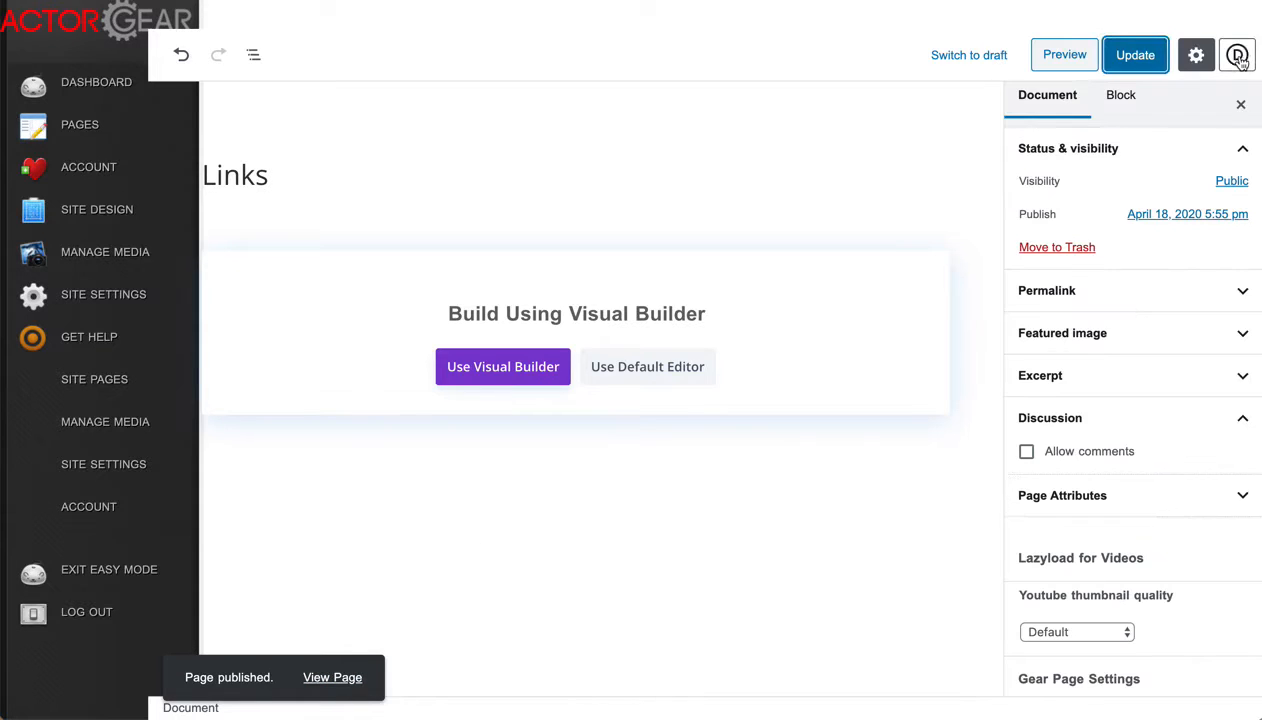
Build the Links page from scratch in the Visual Builder, inserting a single-column row with a Button module
{"action": "left_click", "coordinate": [508, 368]}
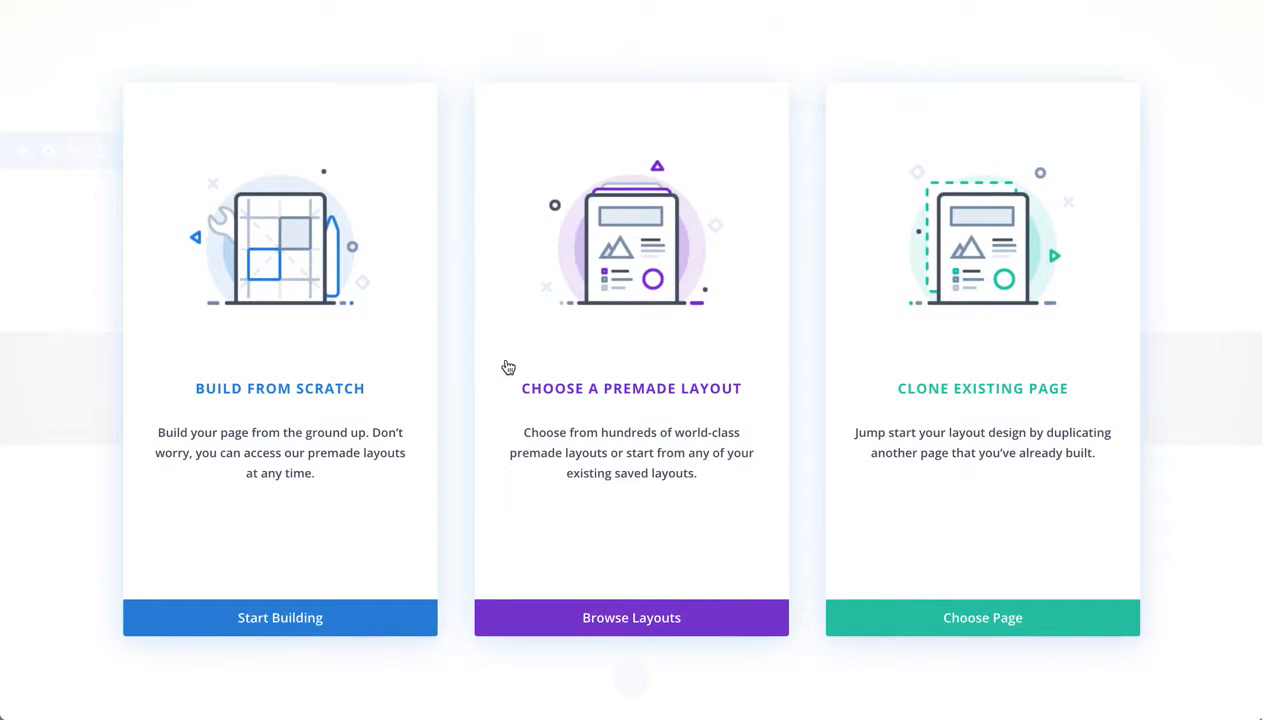
{"action": "left_click", "coordinate": [363, 336]}
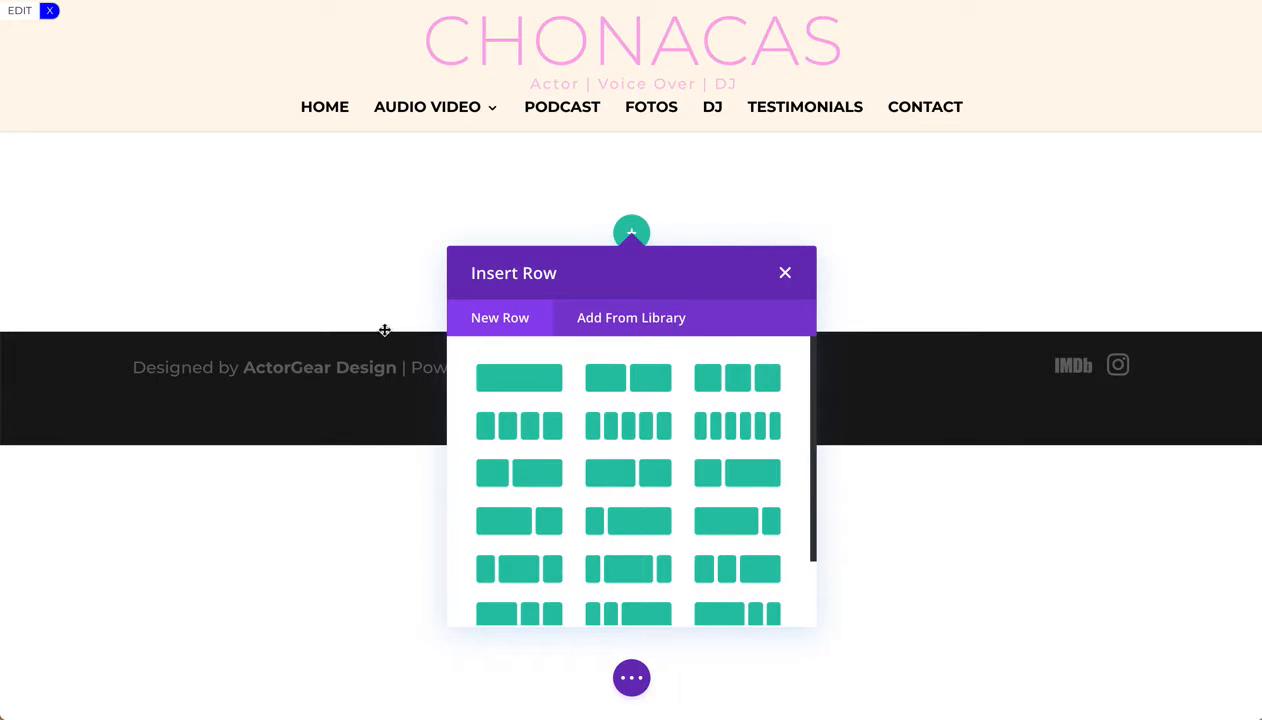
{"action": "left_click", "coordinate": [527, 387]}
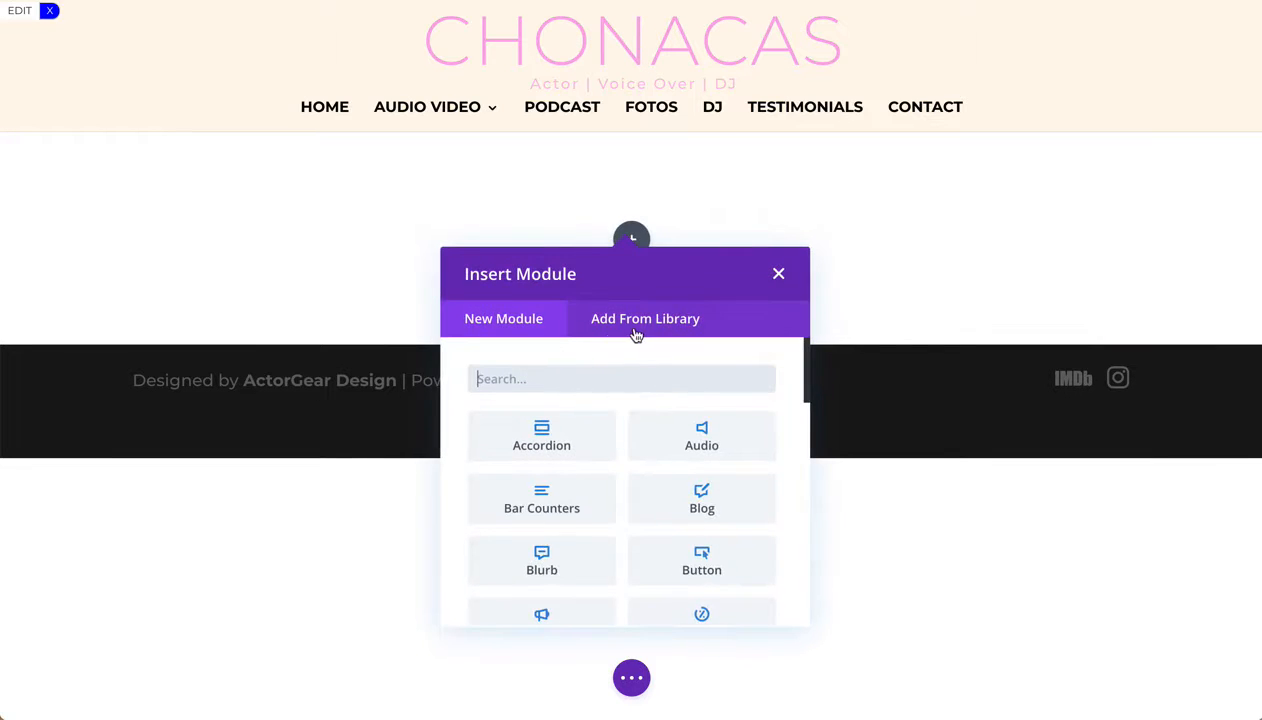
{"action": "type", "text": "bu"}
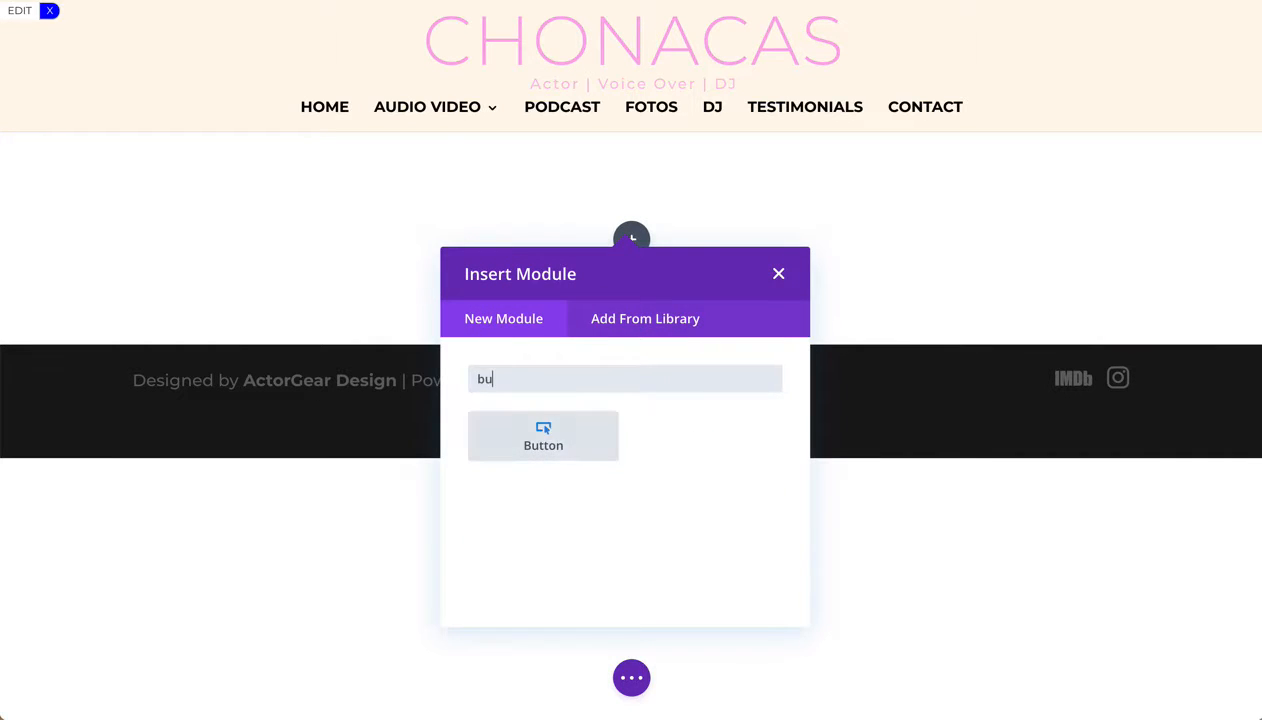
{"action": "left_click", "coordinate": [564, 443]}
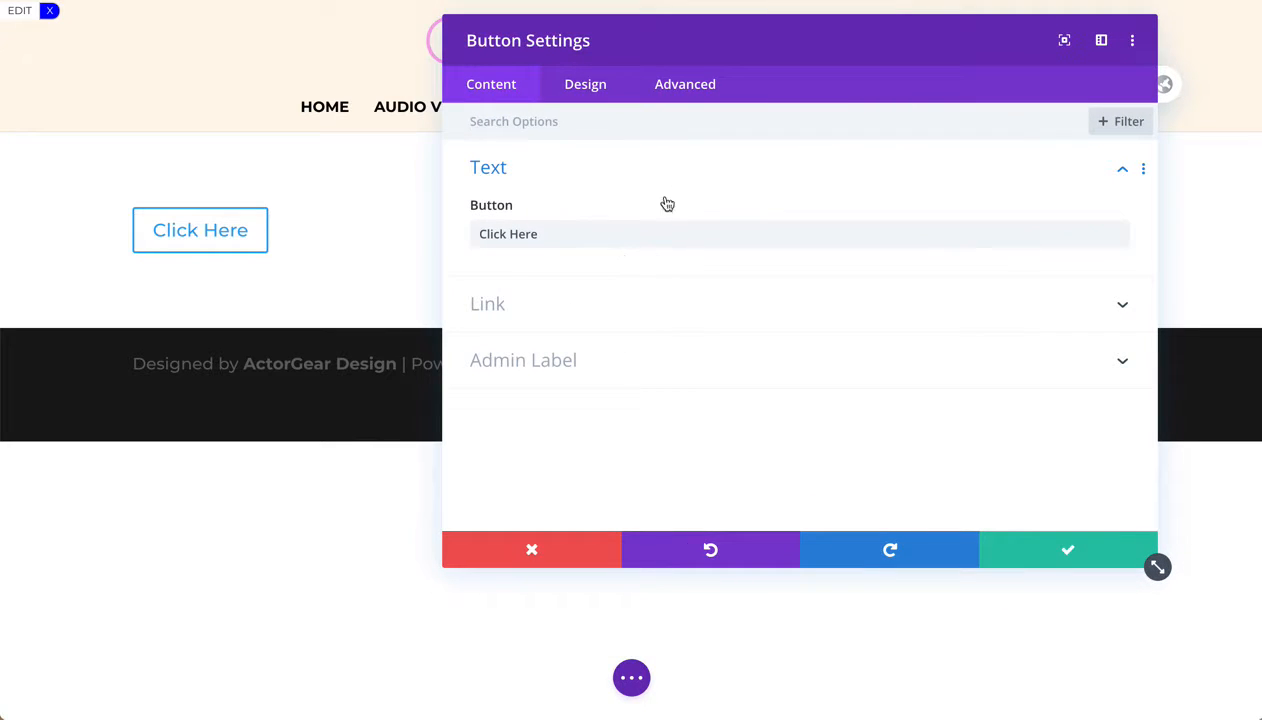
Center the button's alignment, and shrink and move the Button Settings window so it no longer covers the button
{"action": "left_click", "coordinate": [595, 86]}
{"action": "left_click", "coordinate": [592, 168]}
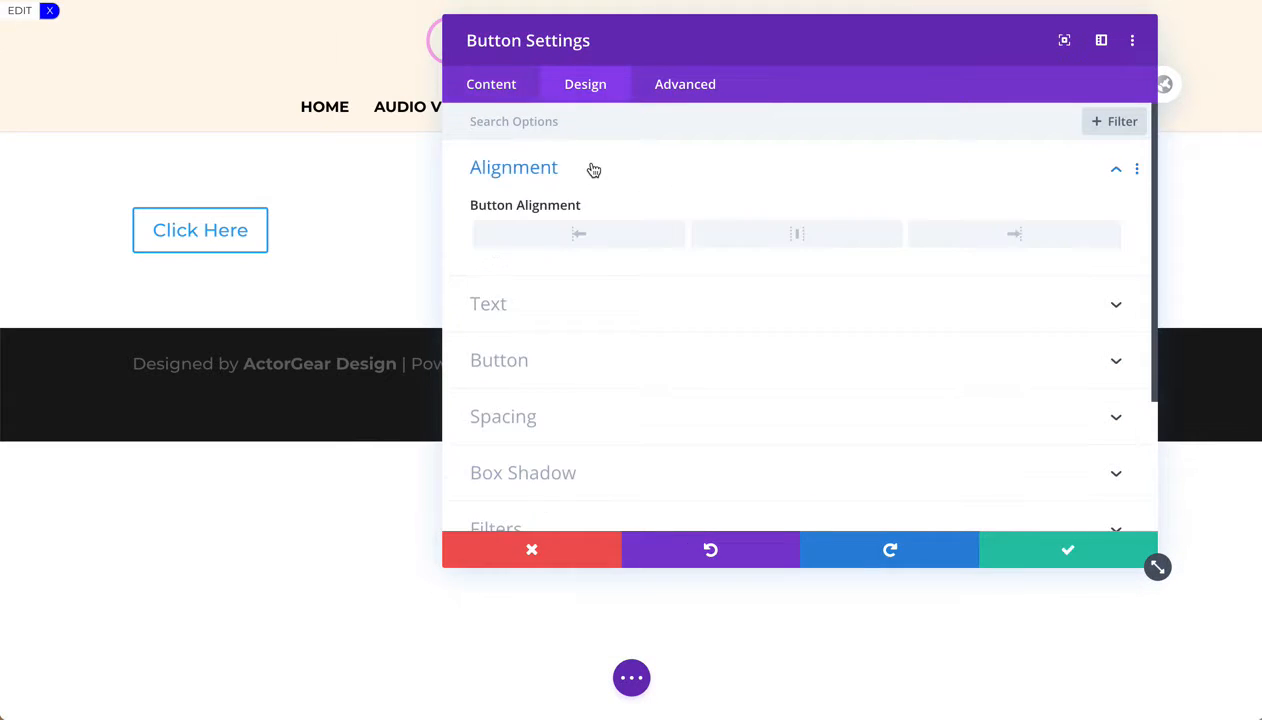
{"action": "left_click", "coordinate": [772, 232]}
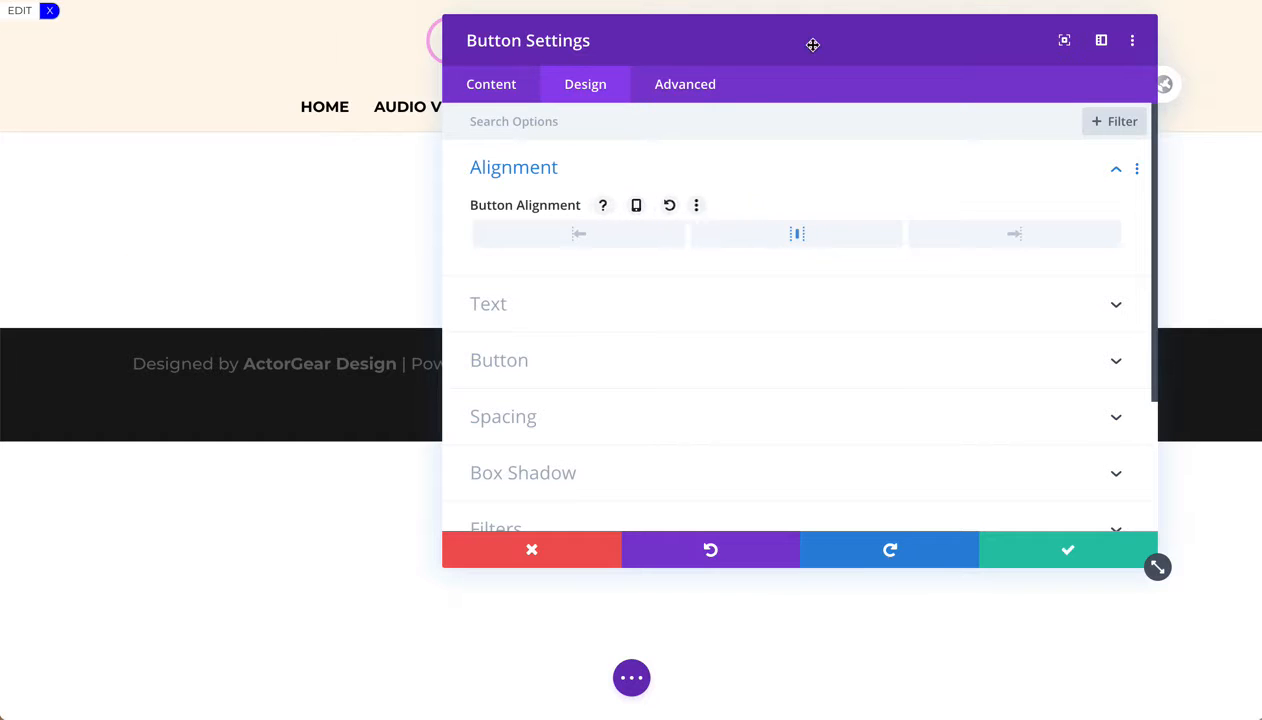
{"action": "left_click_drag", "start_coordinate": [815, 56], "coordinate": [580, 62]}
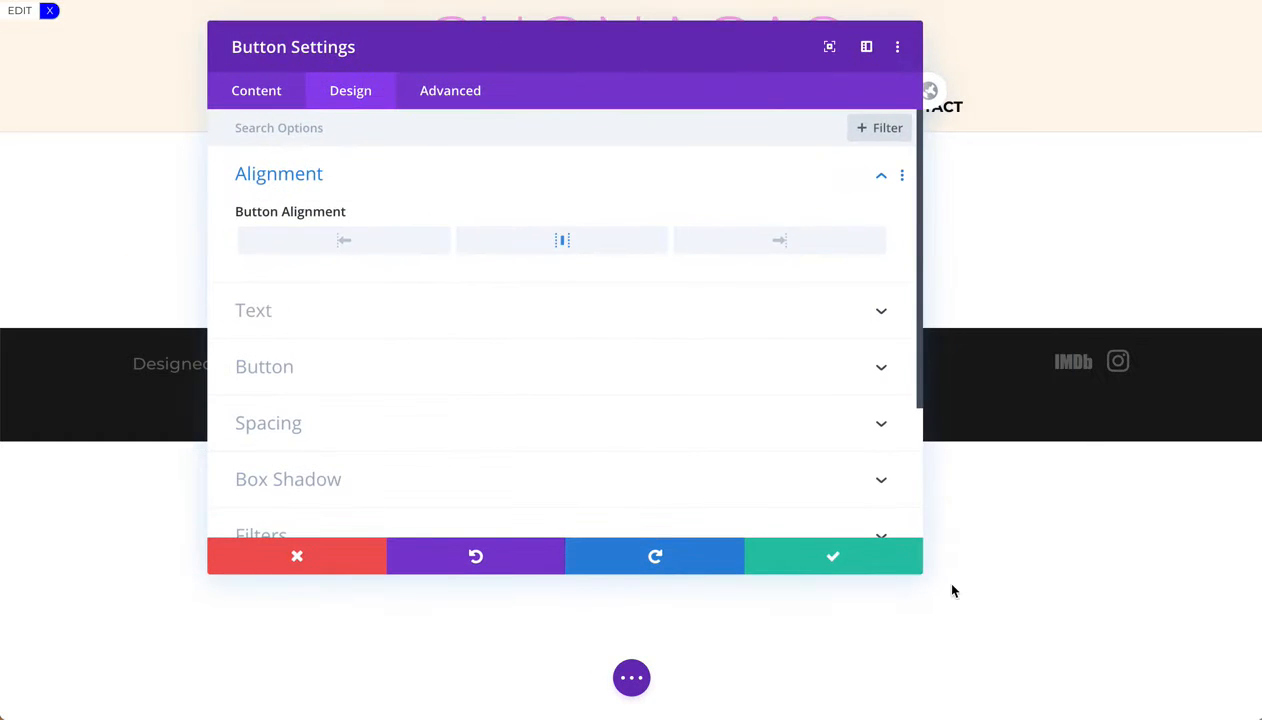
{"action": "left_click_drag", "start_coordinate": [912, 565], "coordinate": [577, 608]}
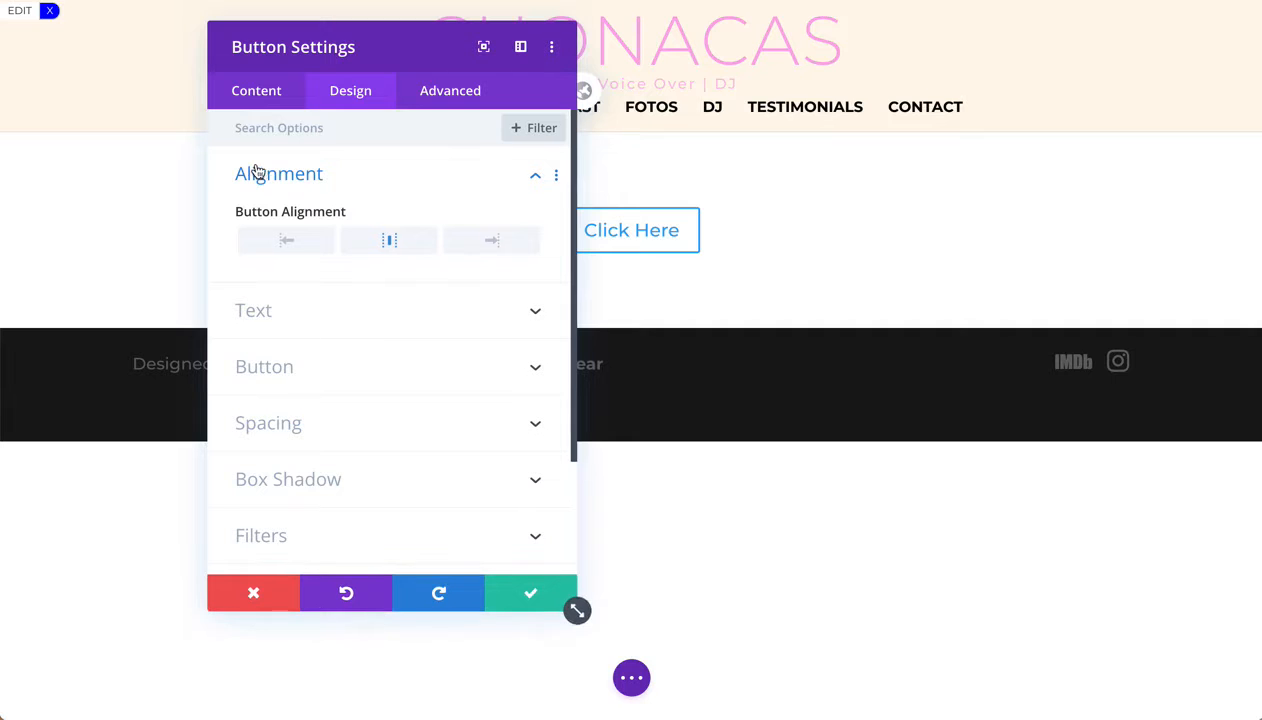
{"action": "left_click_drag", "start_coordinate": [389, 48], "coordinate": [240, 34]}
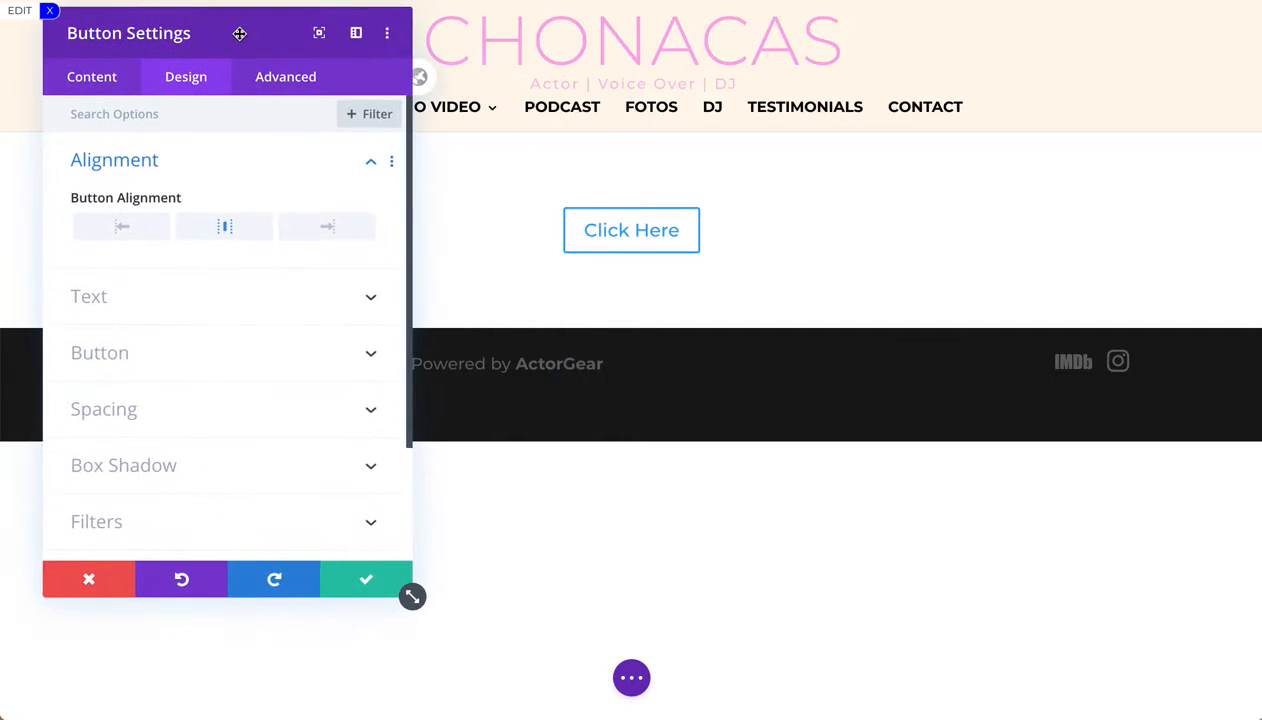
Change the button's text to "Website"
{"action": "left_click", "coordinate": [100, 78]}
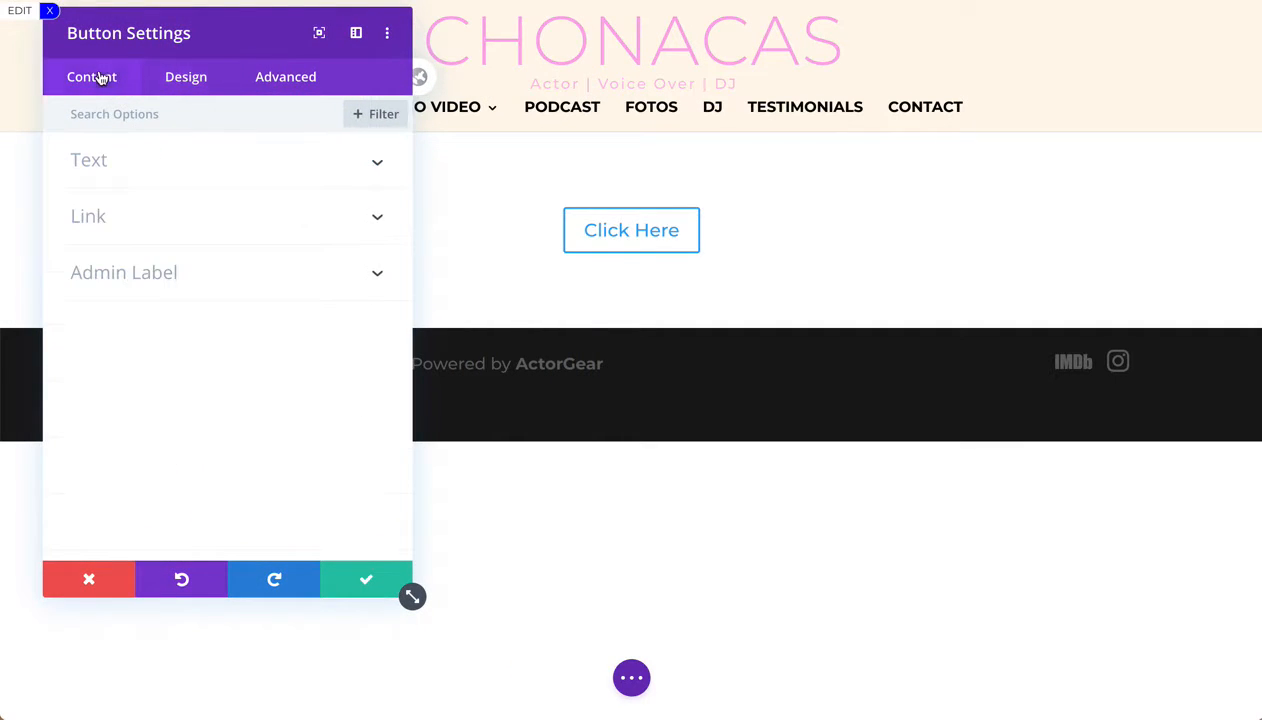
{"action": "left_click", "coordinate": [177, 171]}
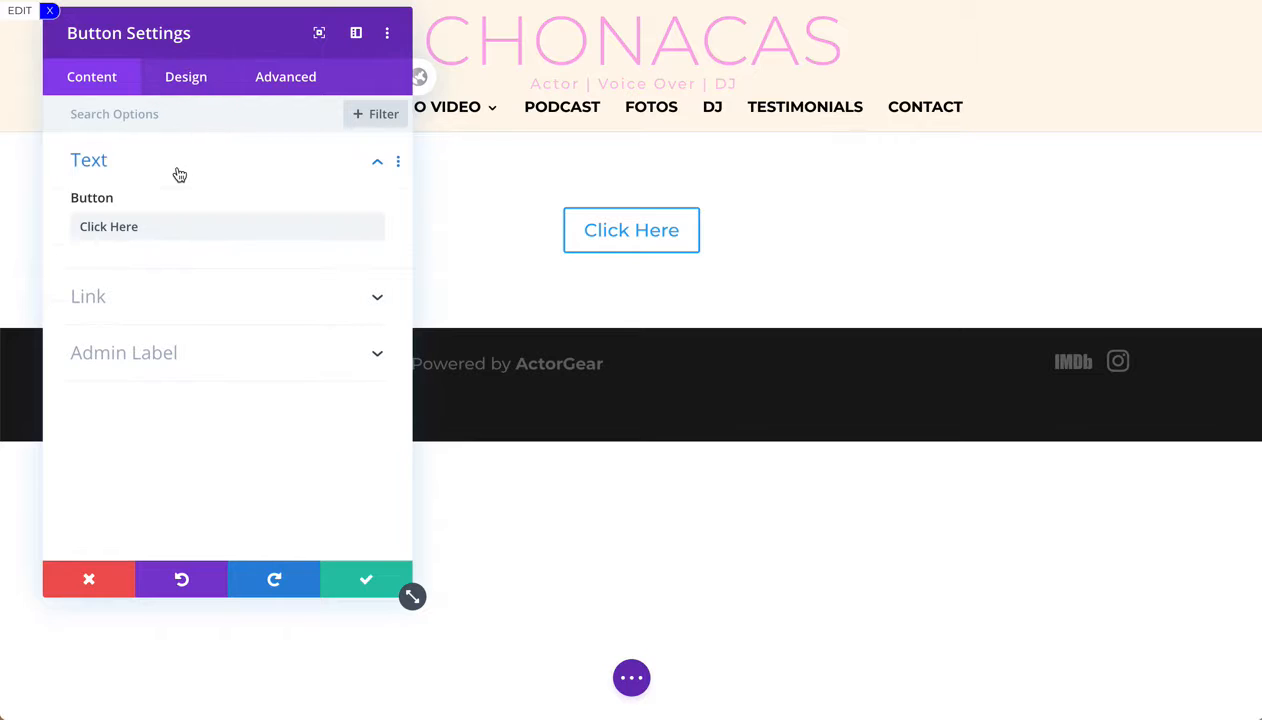
{"action": "left_click", "coordinate": [158, 228]}
{"action": "left_click_drag", "start_coordinate": [158, 228], "coordinate": [19, 221]}
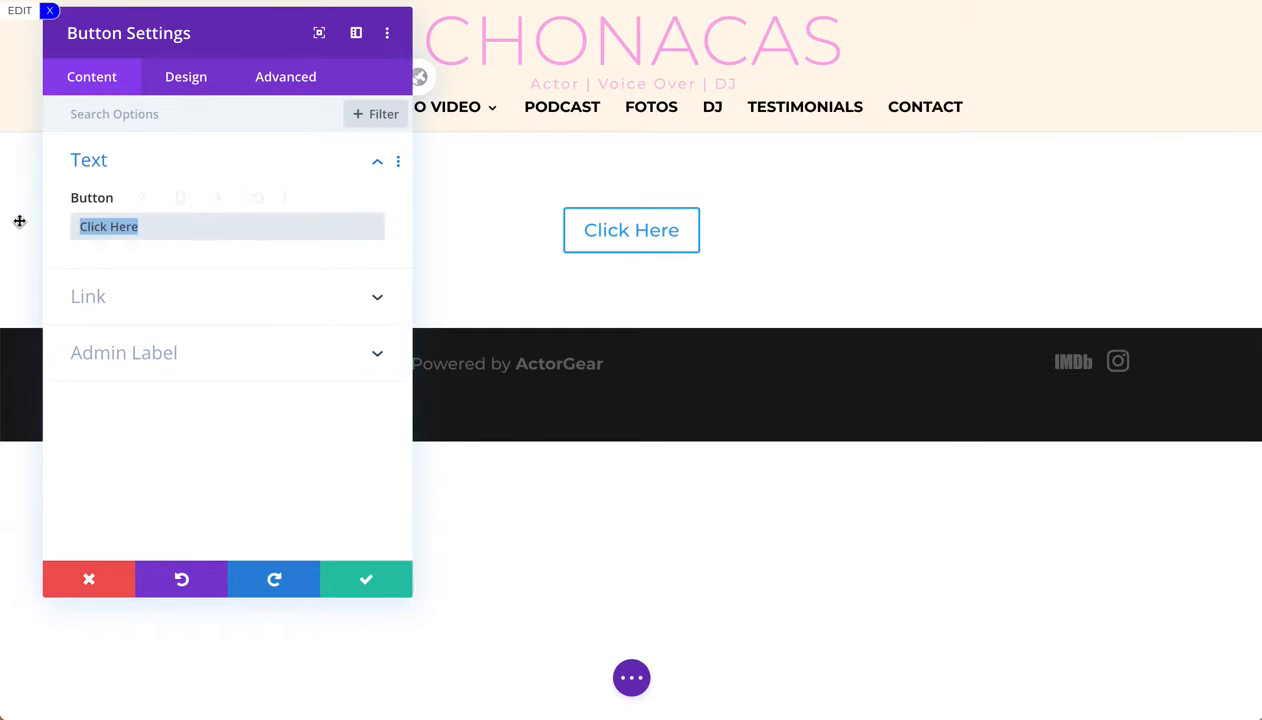
{"action": "type", "text": "Website"}
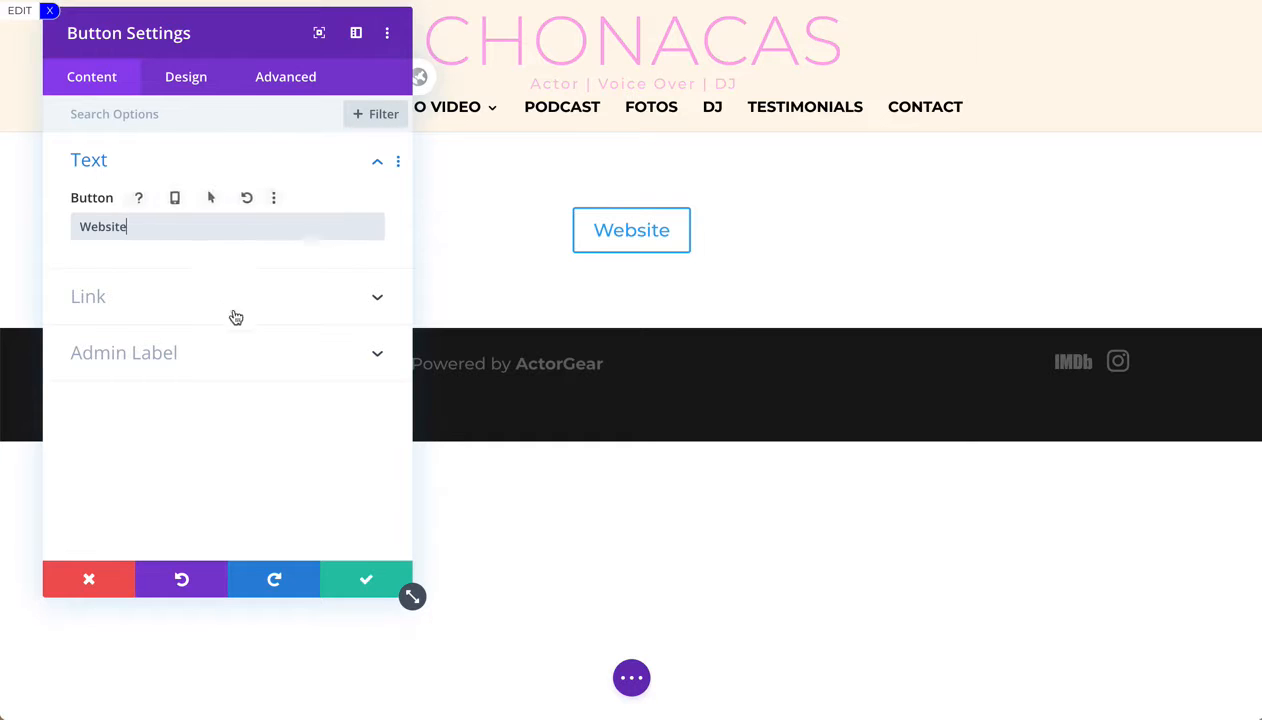
{"action": "left_click", "coordinate": [270, 311]}
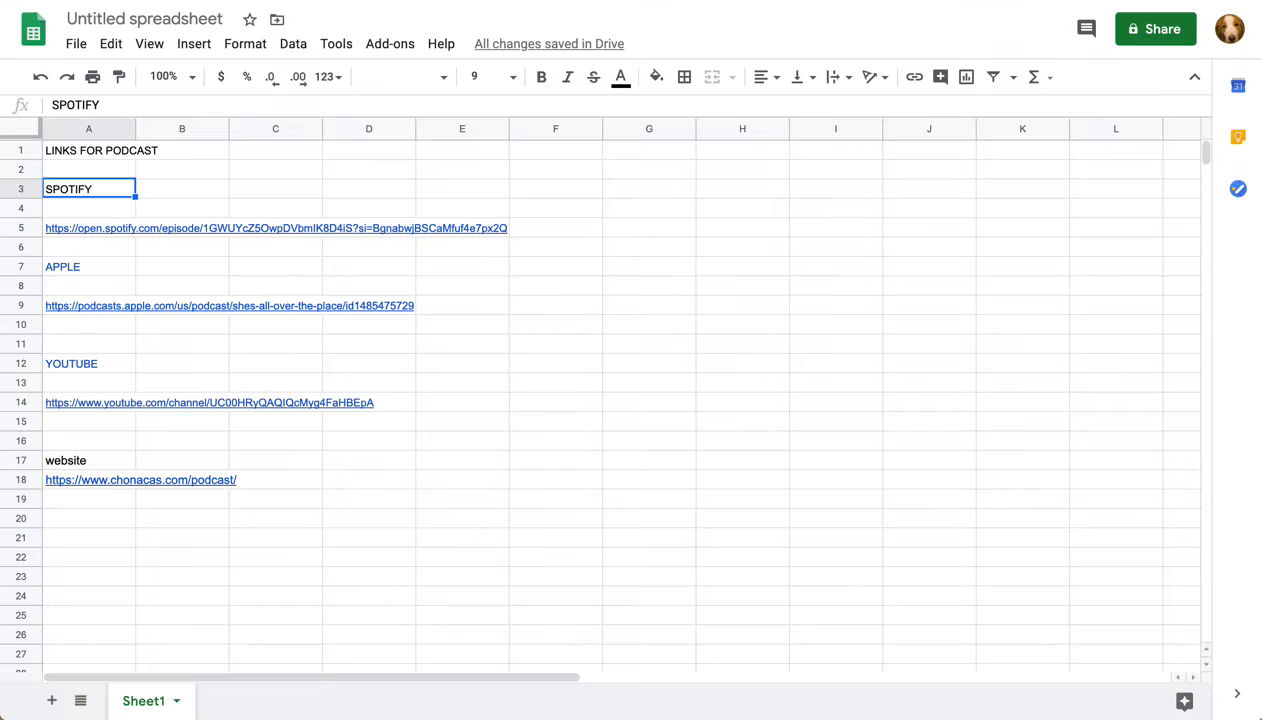
{"action": "left_click", "coordinate": [78, 487]}
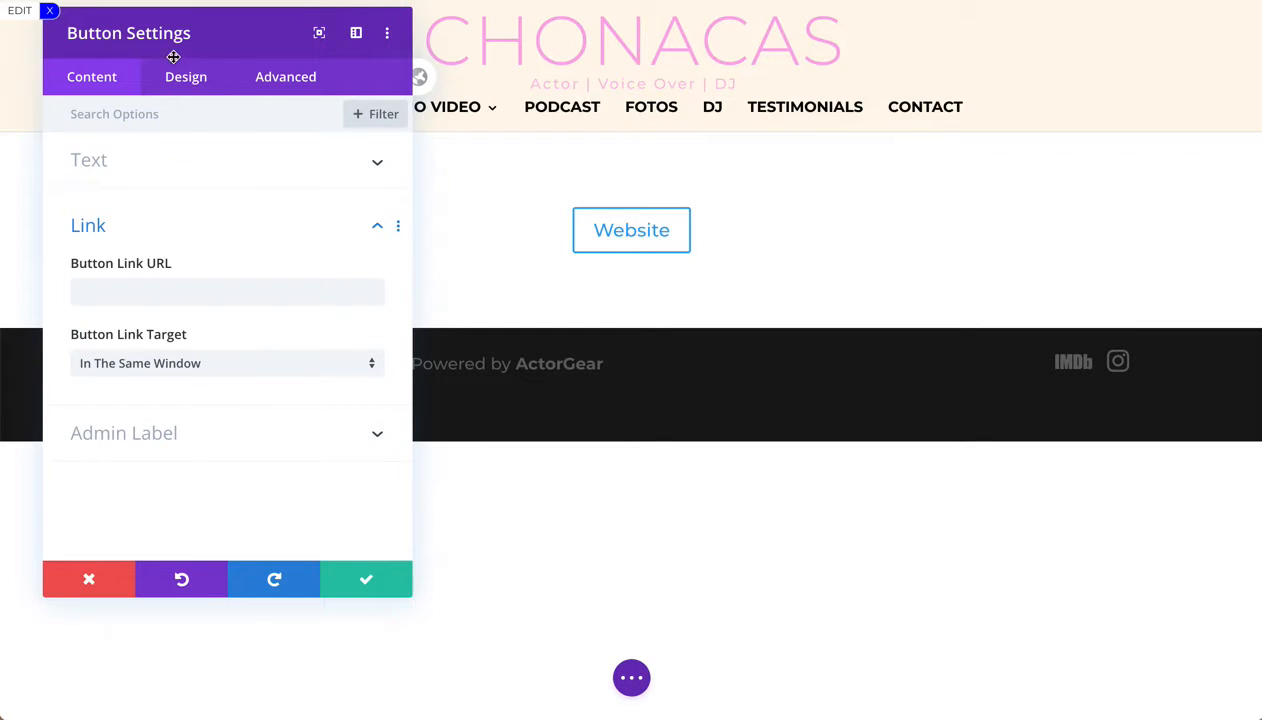
{"action": "left_click", "coordinate": [163, 290]}
{"action": "type", "text": "https://www.chonacas.com/podcast/"}
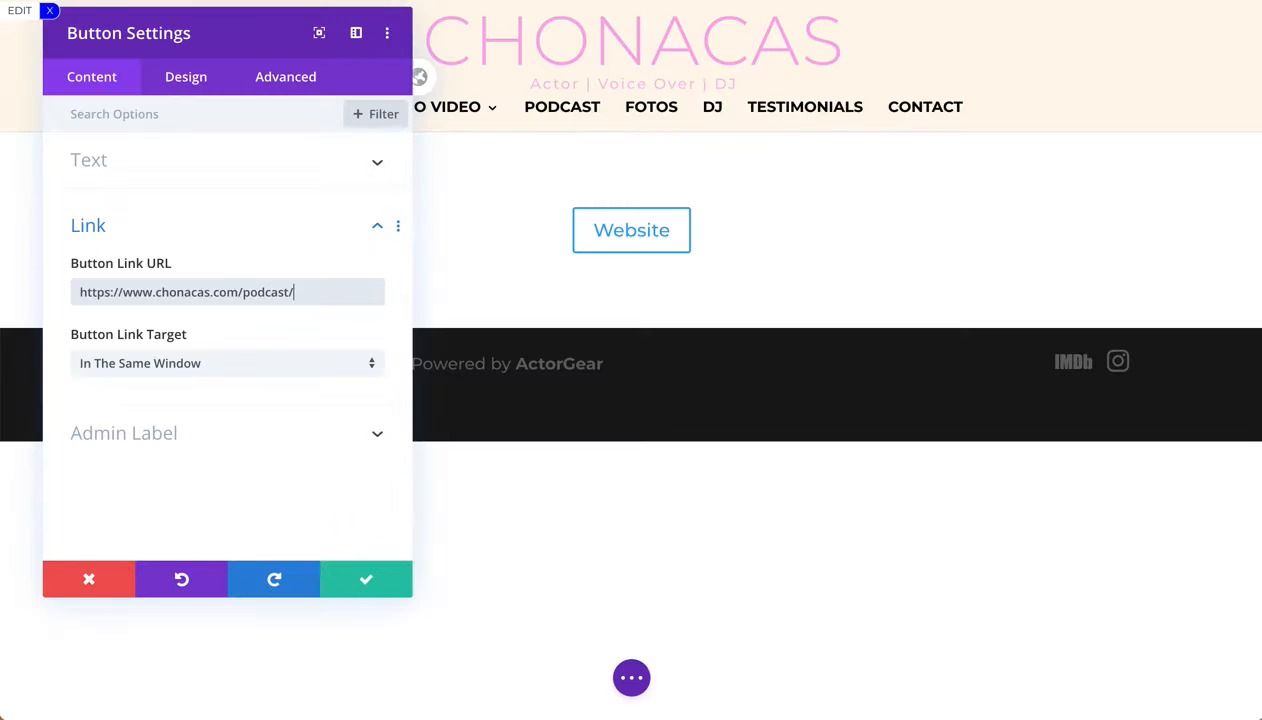
Enable custom styles for the Website button and set its text color to white (#ffffff)
{"action": "left_click", "coordinate": [197, 87]}
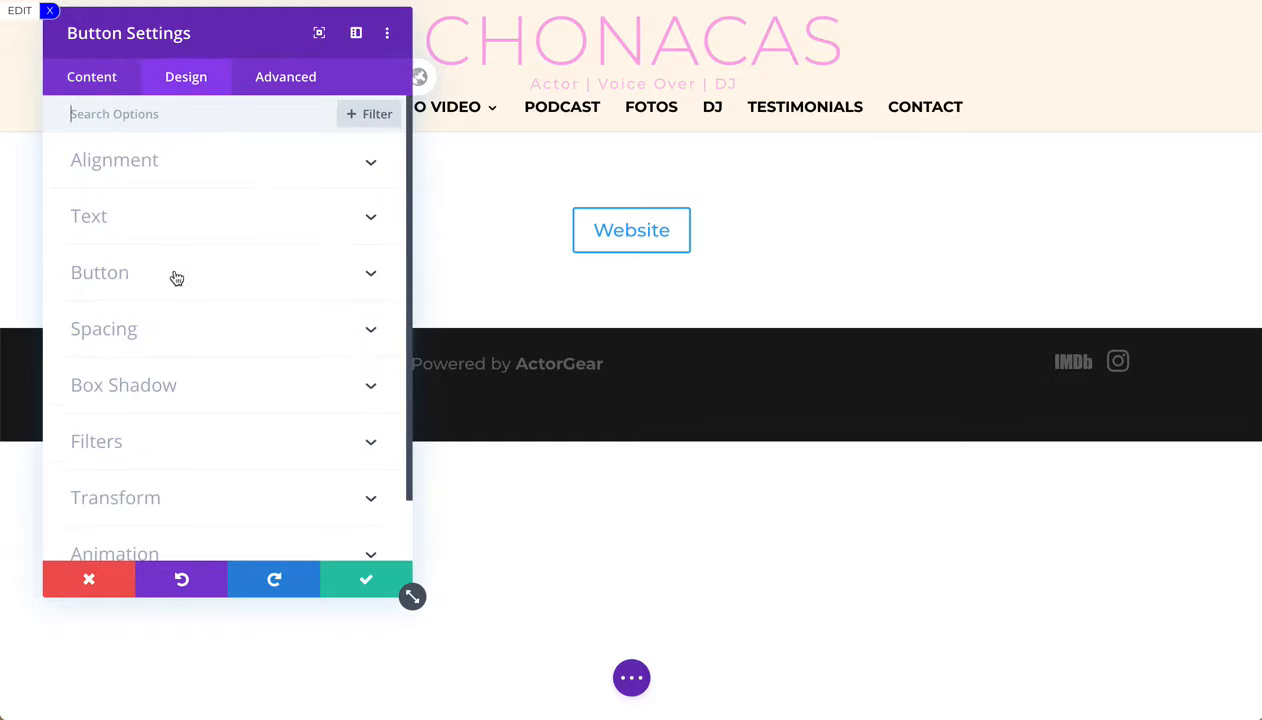
{"action": "left_click", "coordinate": [169, 282]}
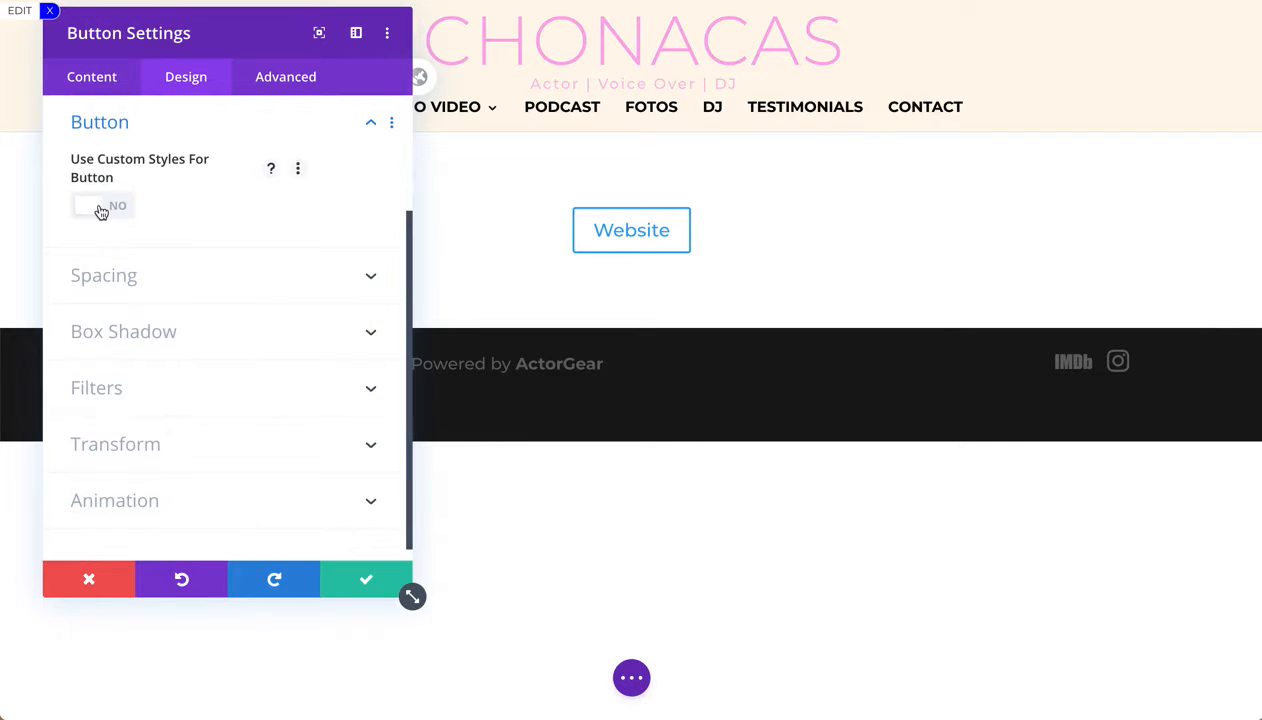
{"action": "left_click", "coordinate": [101, 211]}
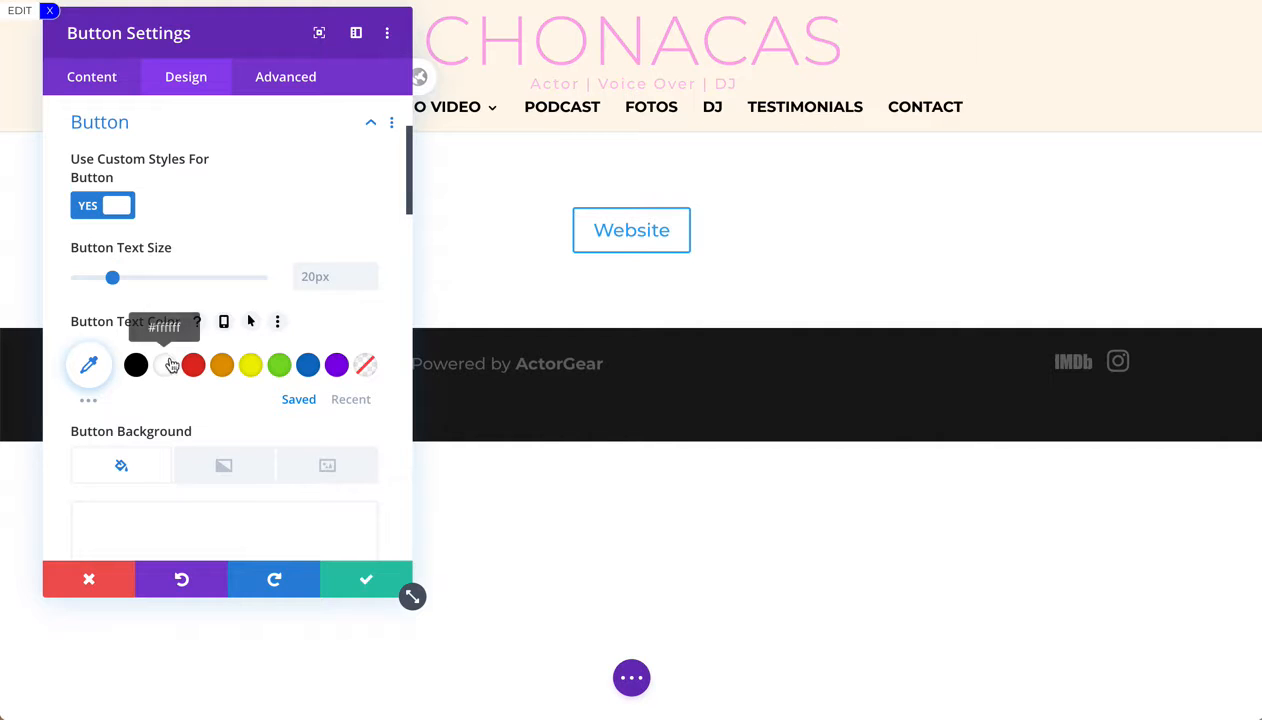
{"action": "left_click", "coordinate": [166, 370]}
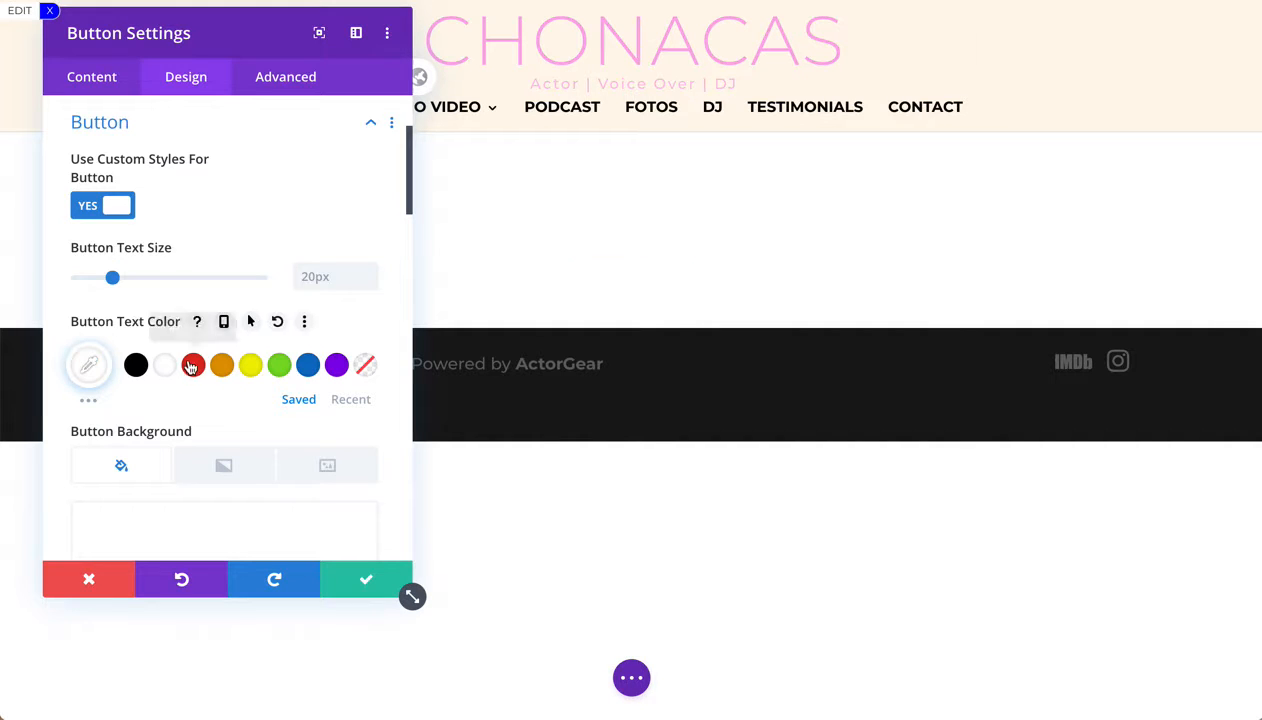
Add a background color to the Website button and set it to bright green, #28ef78
{"action": "scroll", "coordinate": [244, 318], "scroll_direction": "down", "scroll_amount": 1}
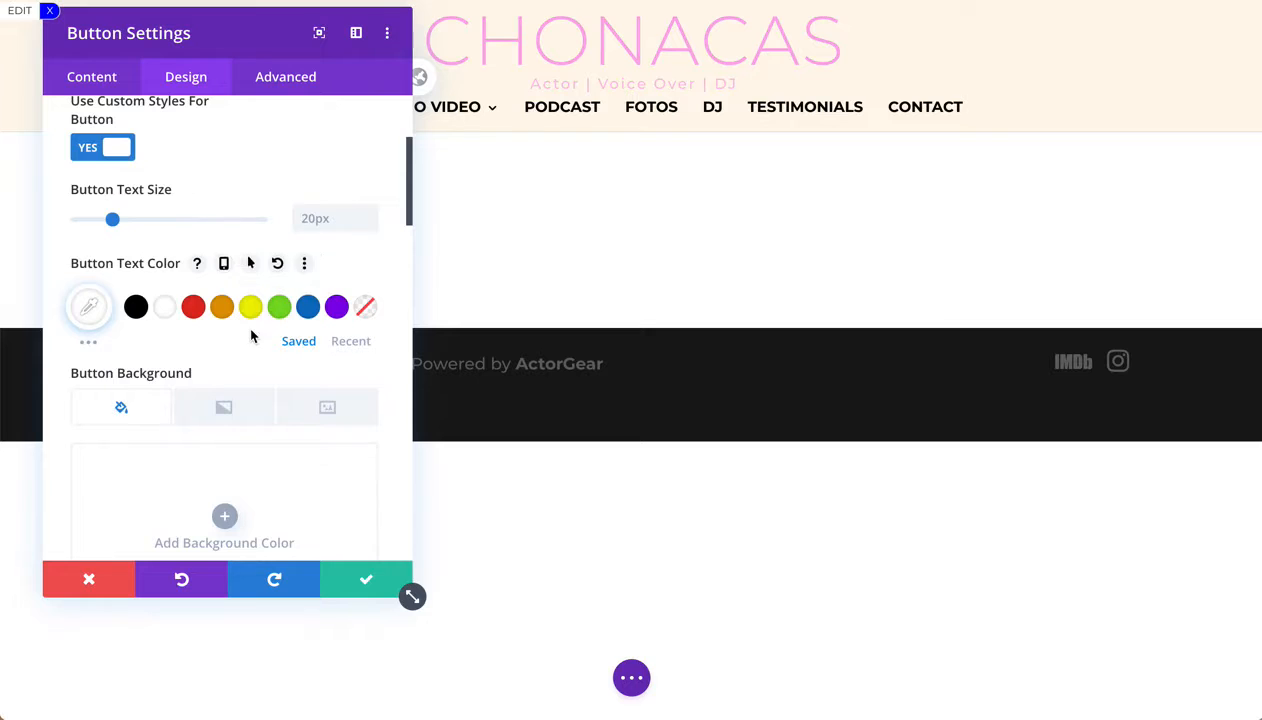
{"action": "scroll", "coordinate": [251, 335], "scroll_direction": "down", "scroll_amount": 2}
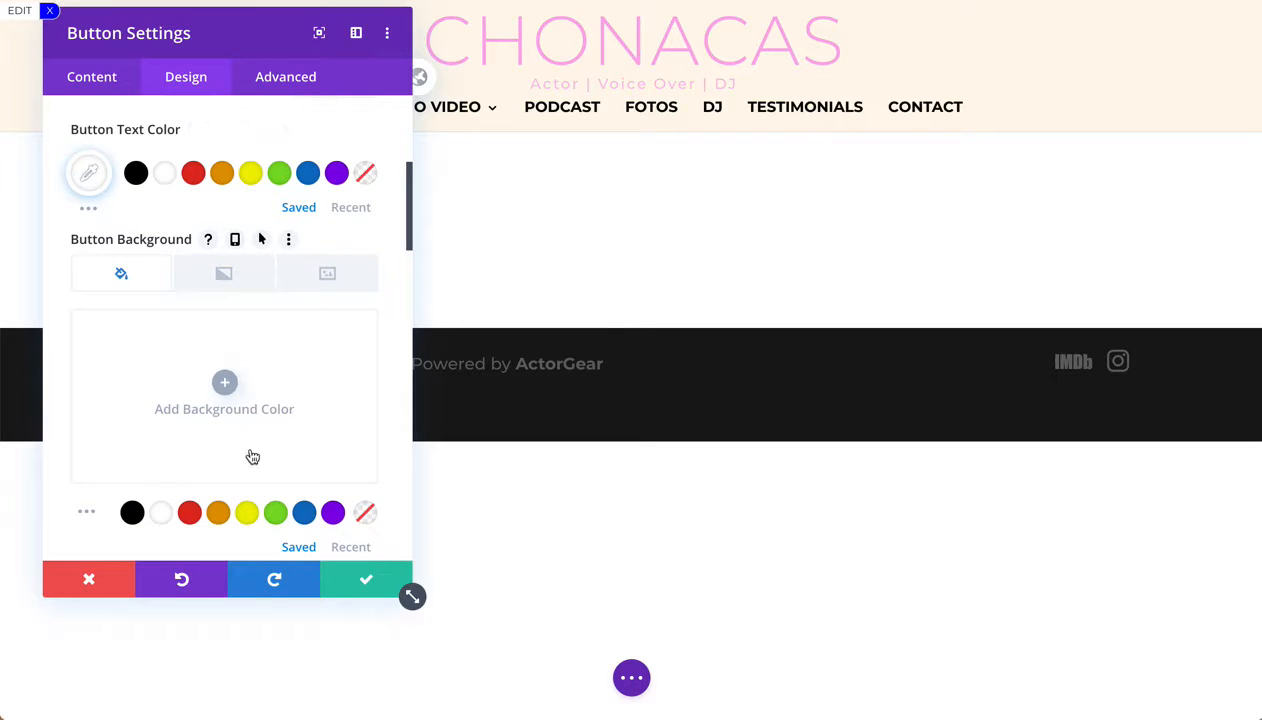
{"action": "left_click", "coordinate": [224, 385]}
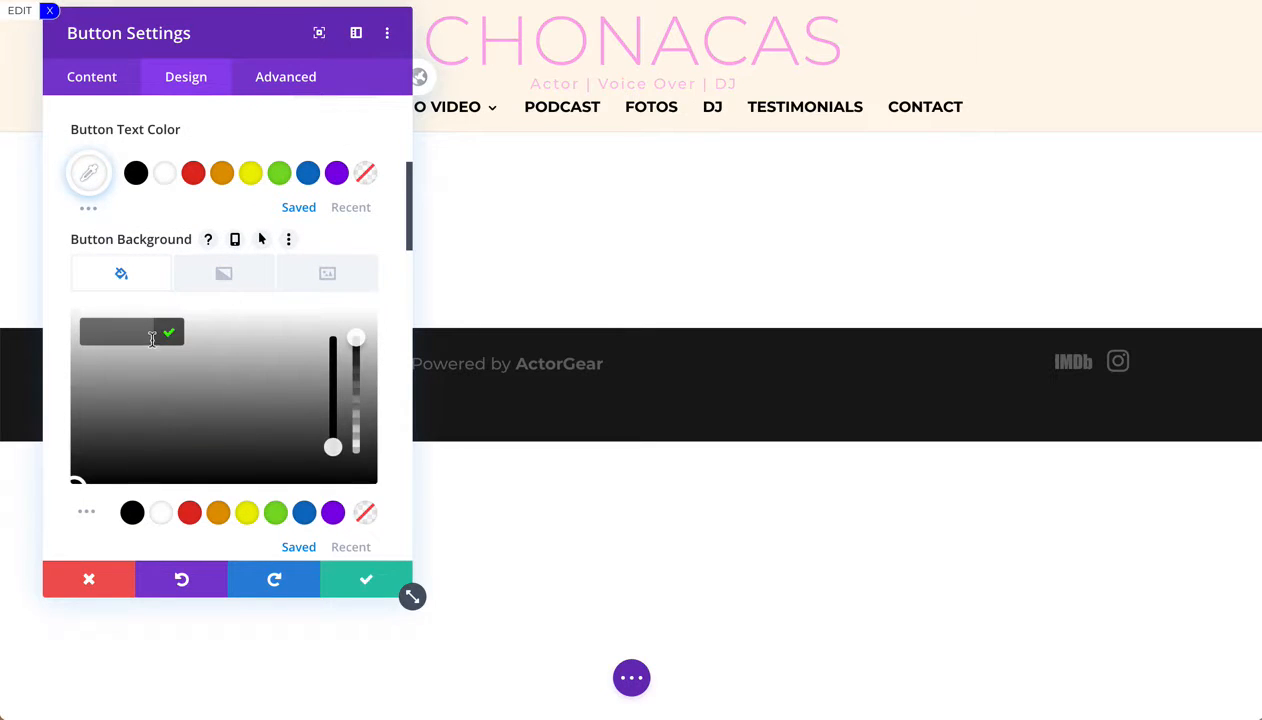
{"action": "left_click", "coordinate": [275, 512]}
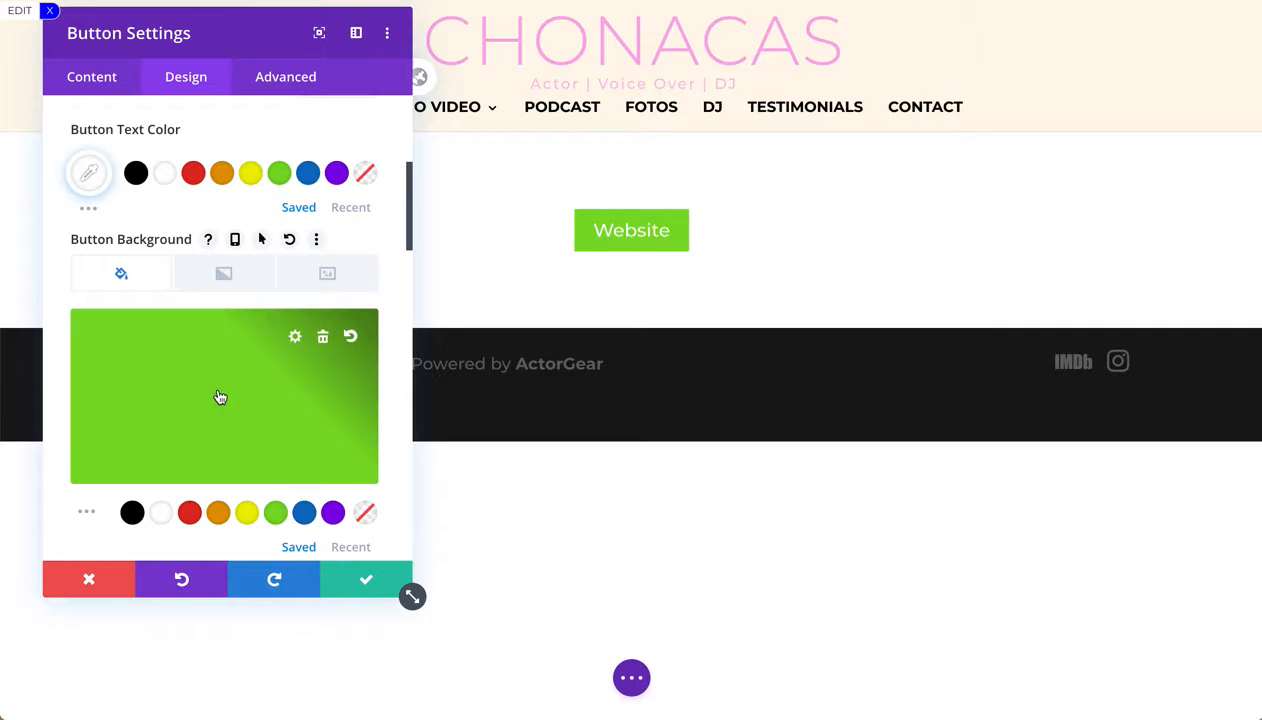
{"action": "left_click", "coordinate": [129, 380]}
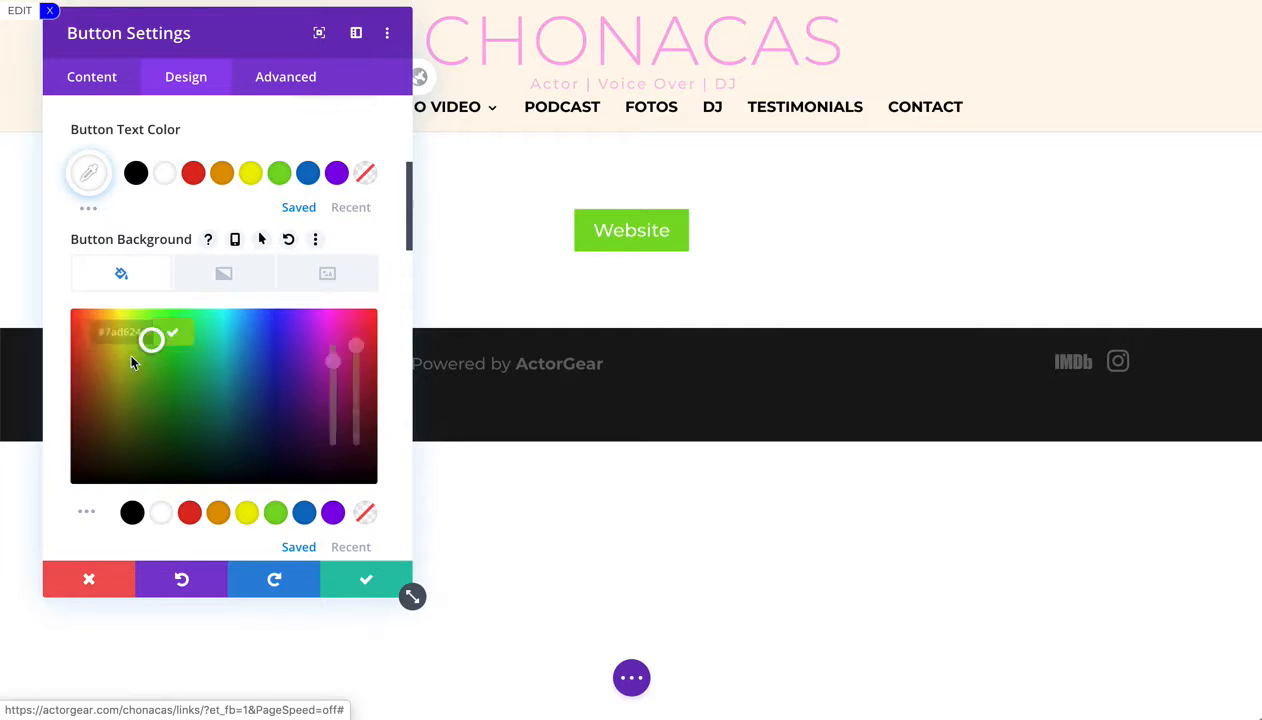
{"action": "left_click_drag", "start_coordinate": [128, 350], "coordinate": [197, 331]}
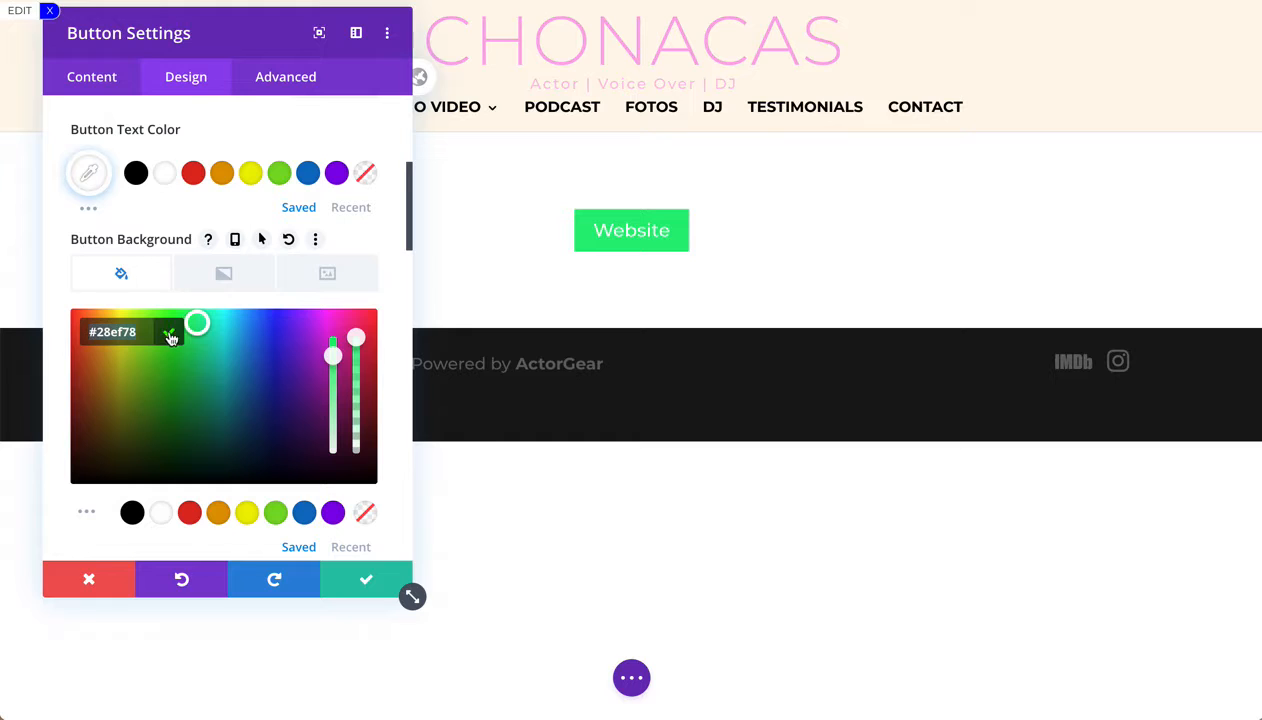
{"action": "left_click", "coordinate": [172, 338]}
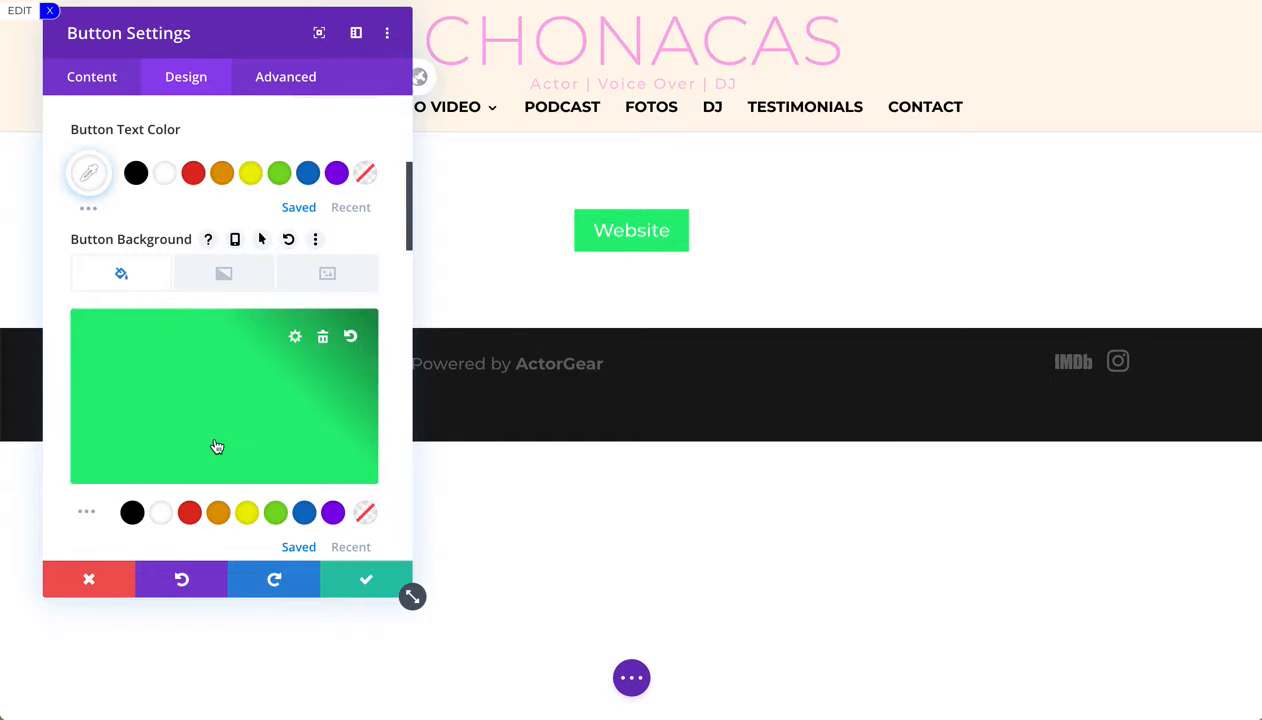
Set the Website button's border color to #28ef78 and its border radius to 0px
{"action": "scroll", "coordinate": [216, 444], "scroll_direction": "down", "scroll_amount": 3}
{"action": "scroll", "coordinate": [216, 444], "scroll_direction": "down", "scroll_amount": 2}
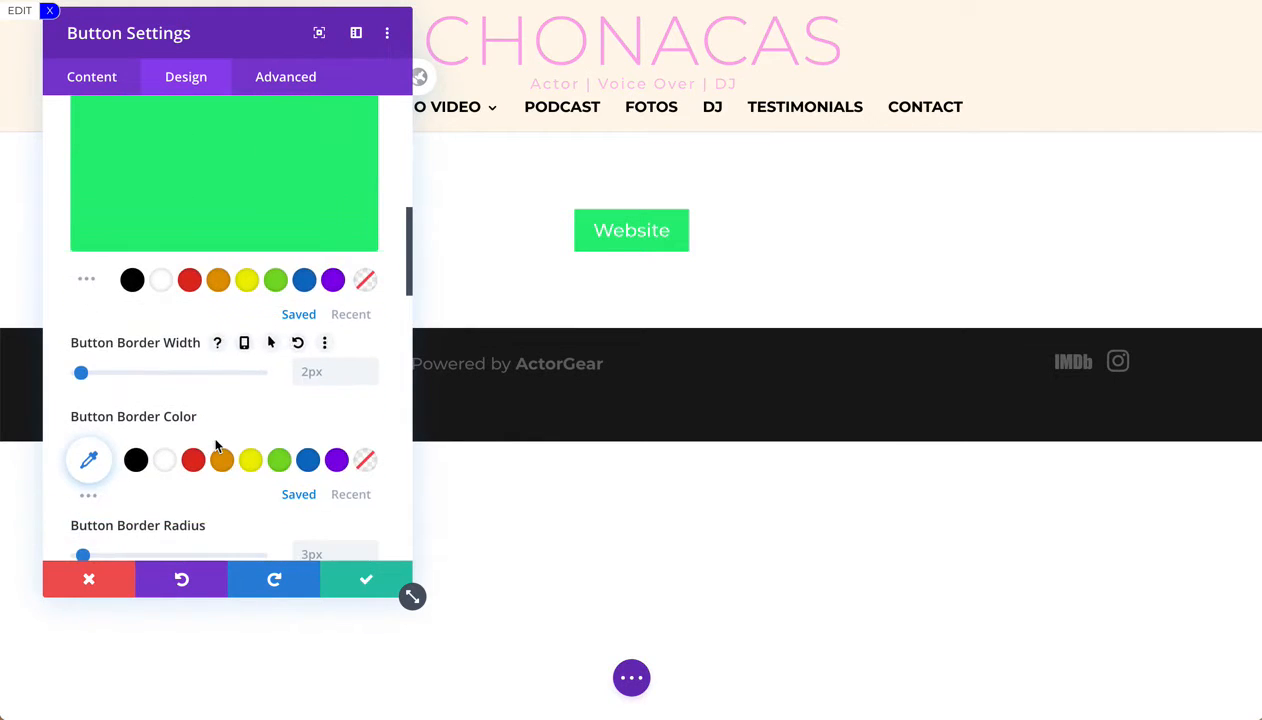
{"action": "scroll", "coordinate": [95, 350], "scroll_direction": "down", "scroll_amount": 3}
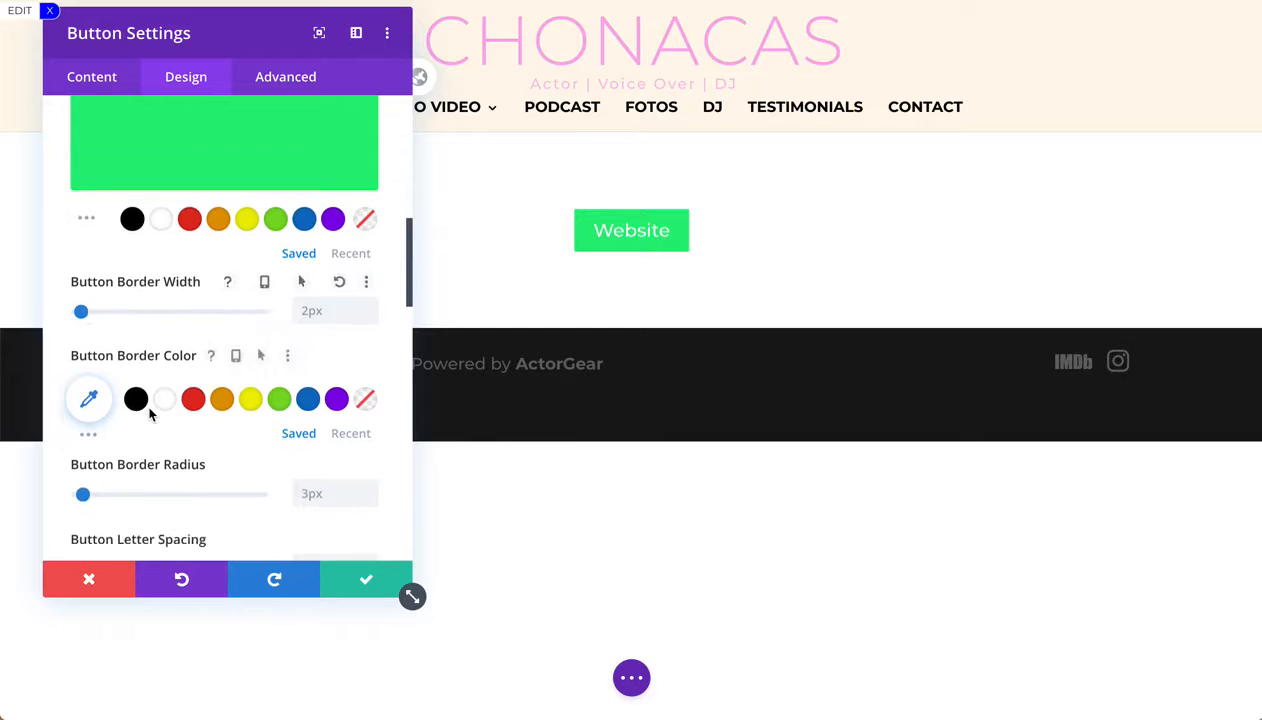
{"action": "left_click", "coordinate": [94, 330]}
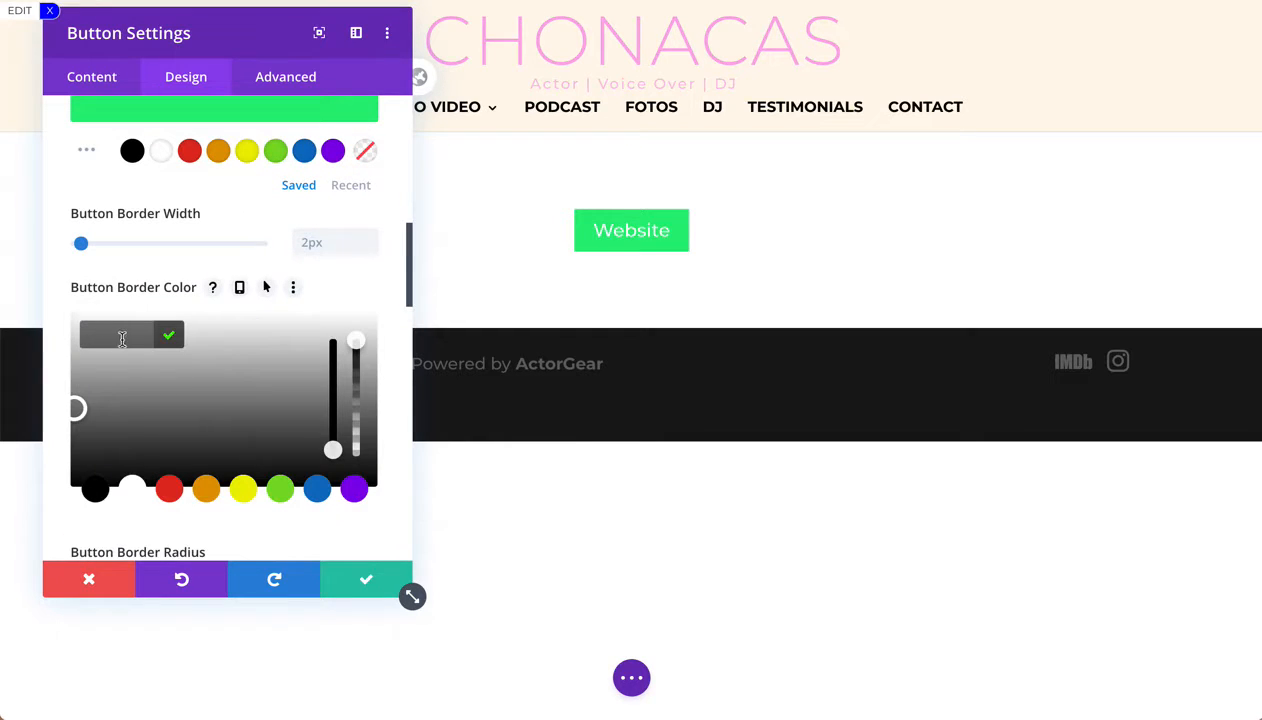
{"action": "type", "text": "#28ef78"}
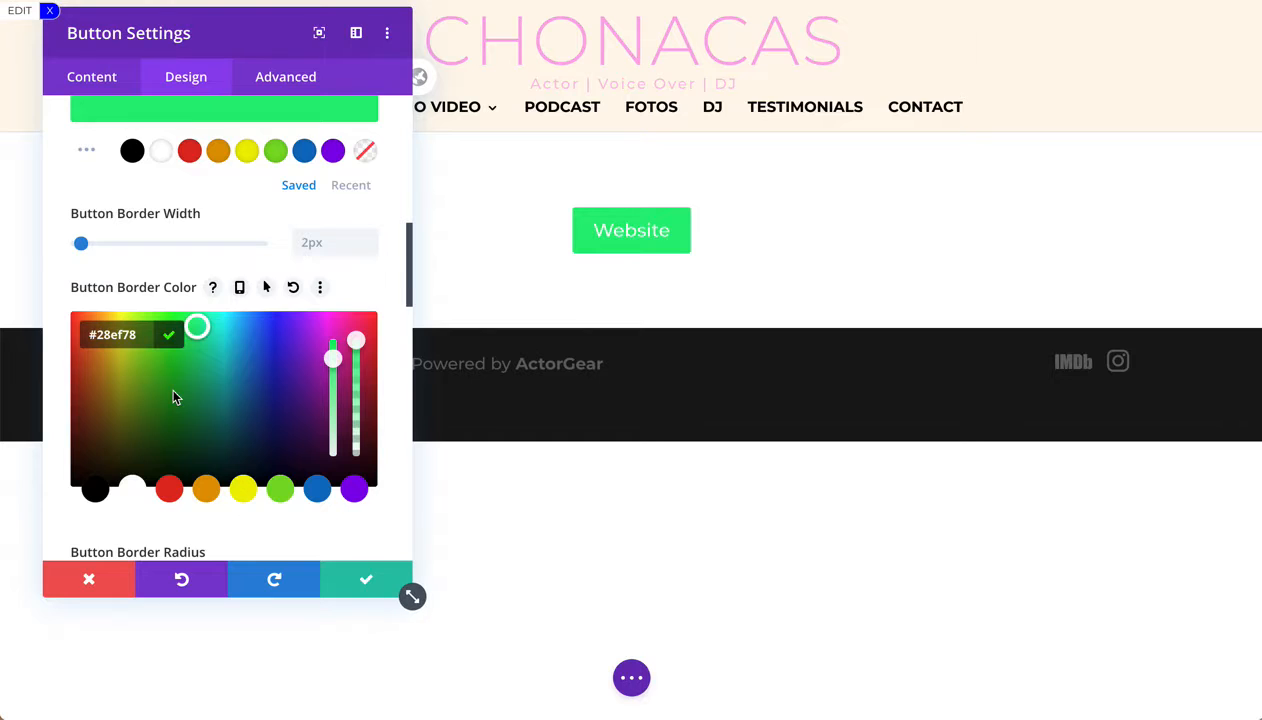
{"action": "scroll", "coordinate": [171, 385], "scroll_direction": "down", "scroll_amount": 3}
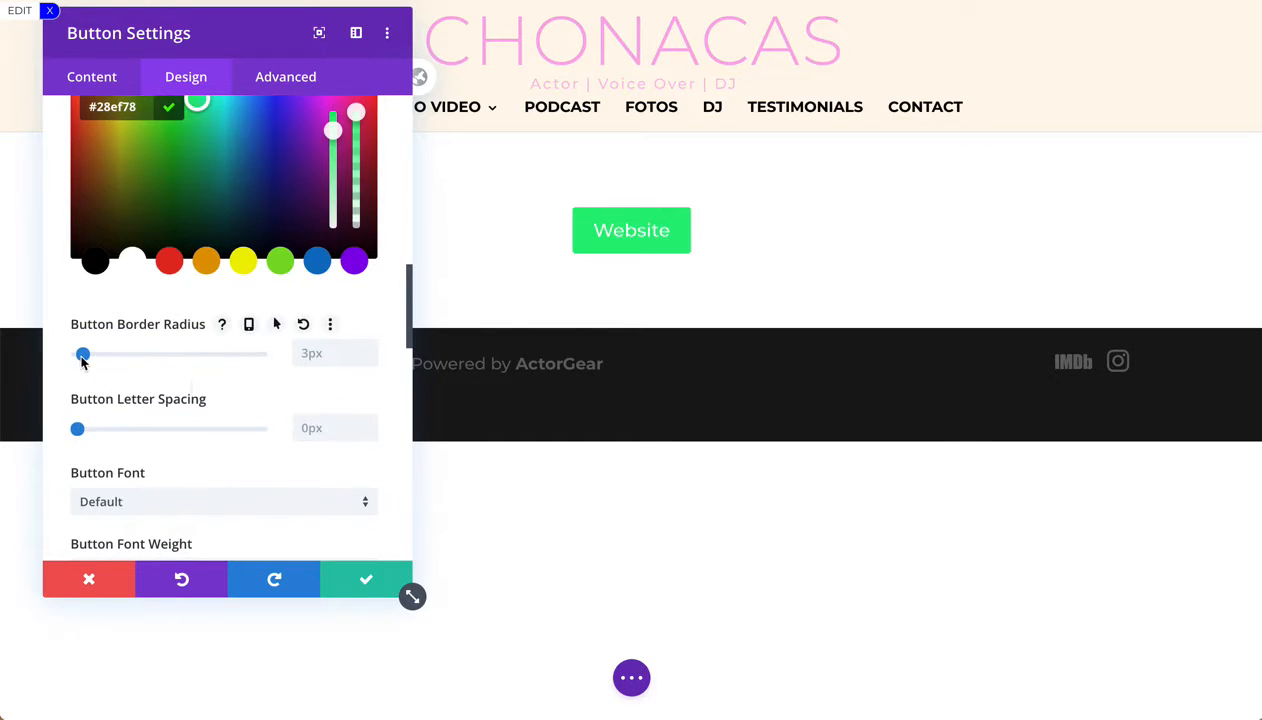
{"action": "left_click_drag", "start_coordinate": [82, 354], "coordinate": [51, 360]}
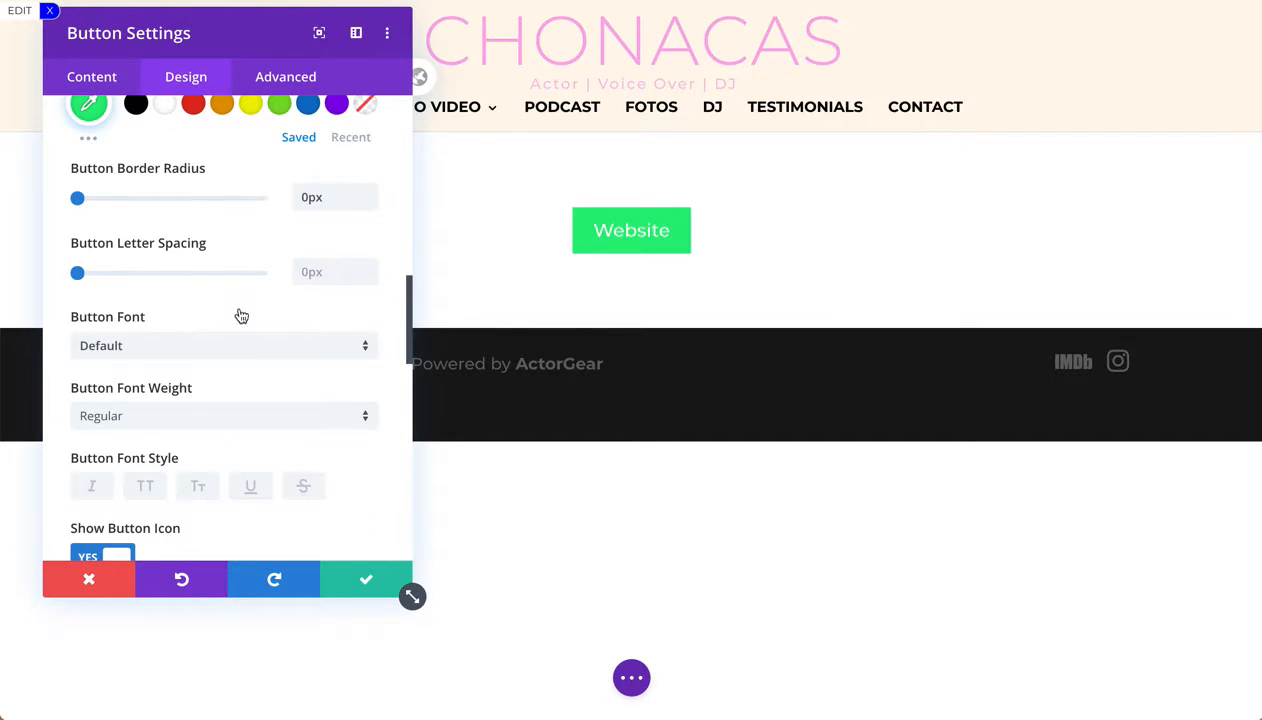
Compare with the Linktree example page and set the Website button's text size to 16px
{"action": "scroll", "coordinate": [241, 316], "scroll_direction": "up", "scroll_amount": 5}
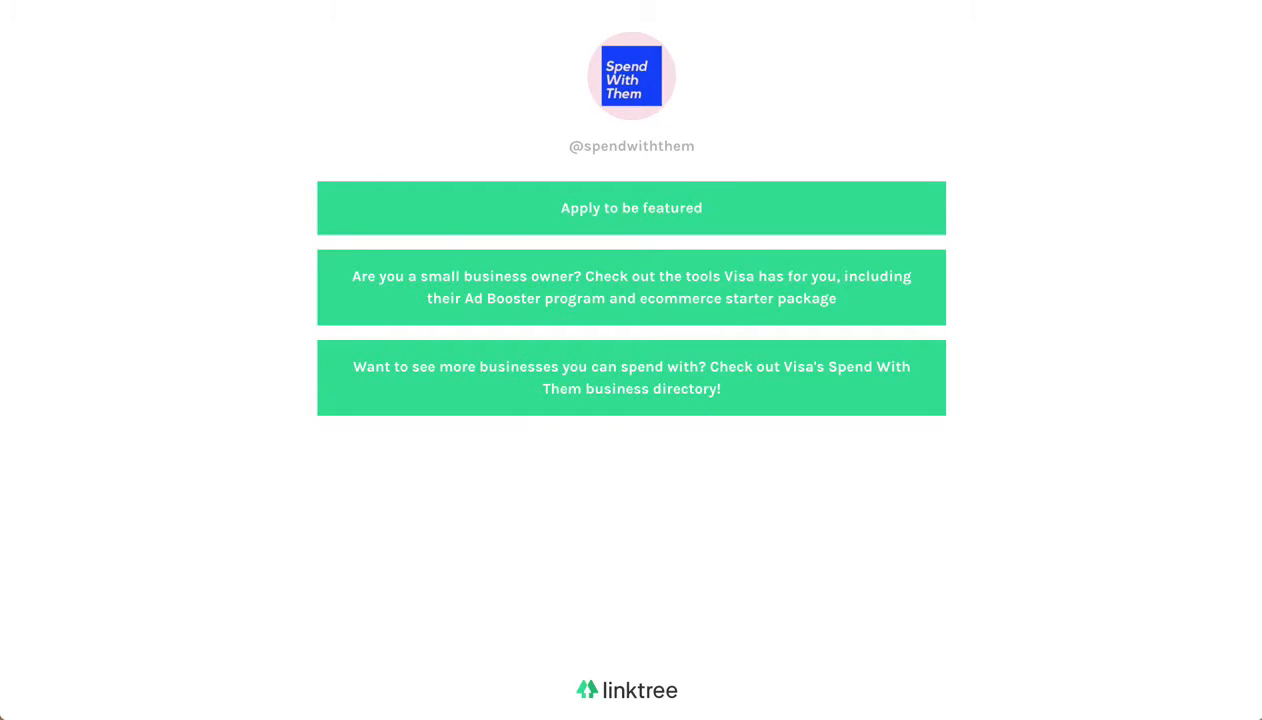
{"action": "left_click", "coordinate": [640, 205]}
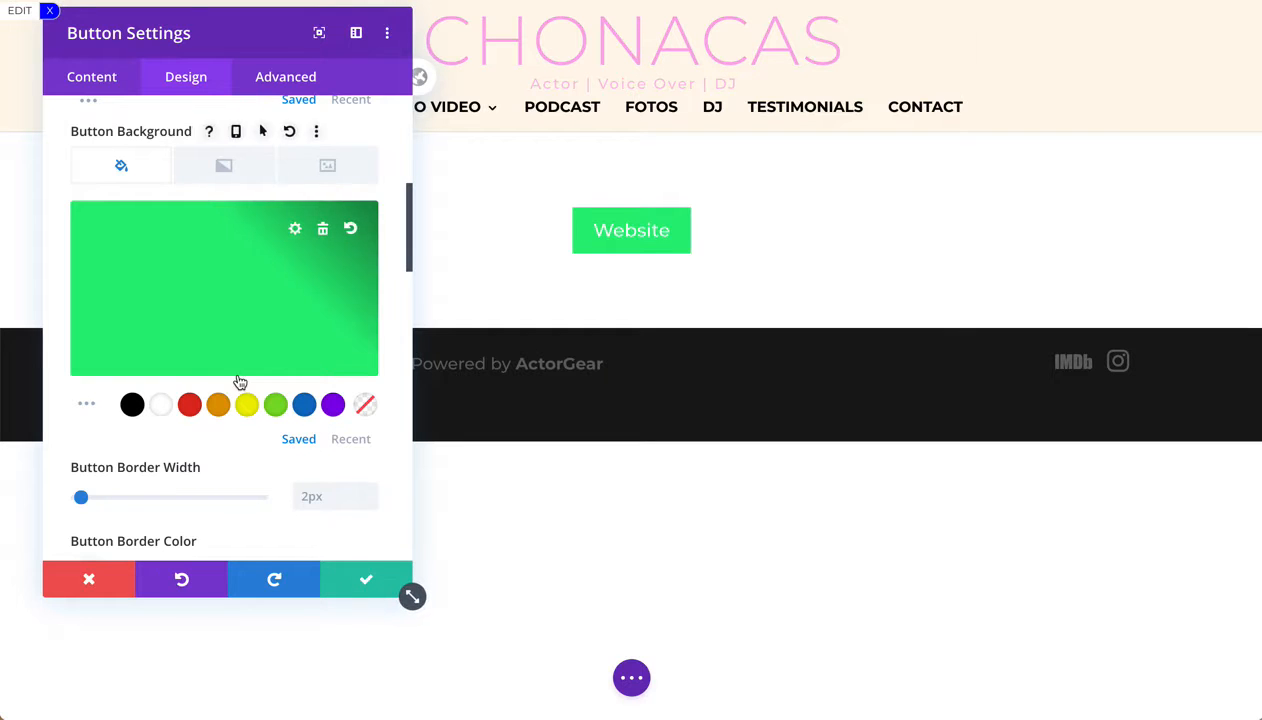
{"action": "scroll", "coordinate": [239, 380], "scroll_direction": "up", "scroll_amount": 5}
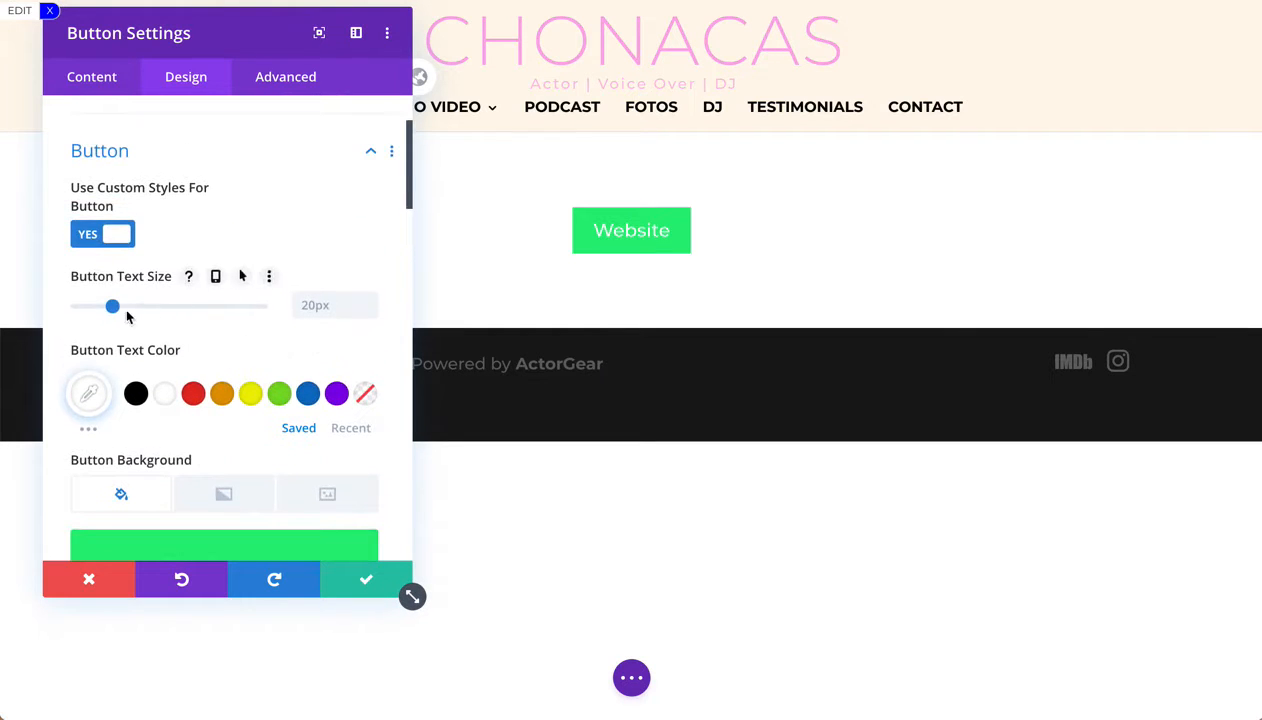
{"action": "left_click", "coordinate": [106, 305]}
{"action": "mouse_move", "coordinate": [107, 310]}
{"action": "left_mouse_down"}
{"action": "mouse_move", "coordinate": [90, 308]}
{"action": "mouse_move", "coordinate": [106, 312]}
{"action": "left_mouse_up"}
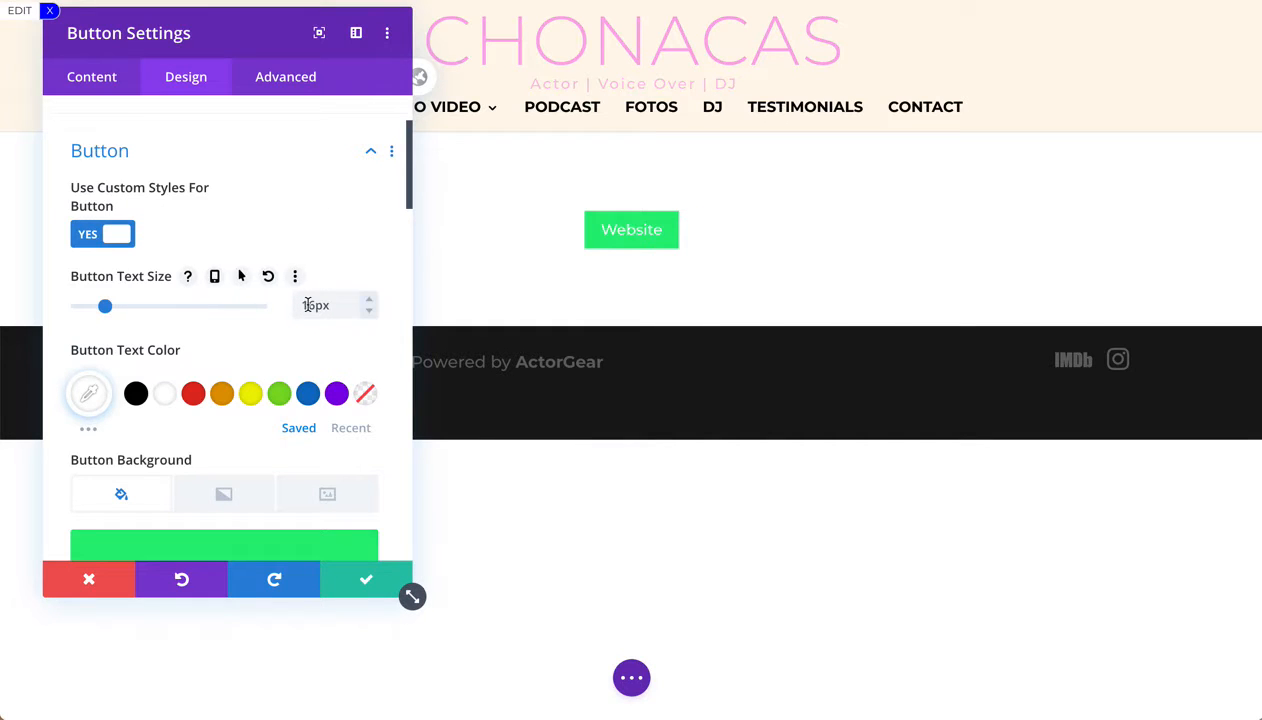
Enable hover styling for the Website button's background and set the hover background color to white
{"action": "scroll", "coordinate": [285, 340], "scroll_direction": "down", "scroll_amount": 3}
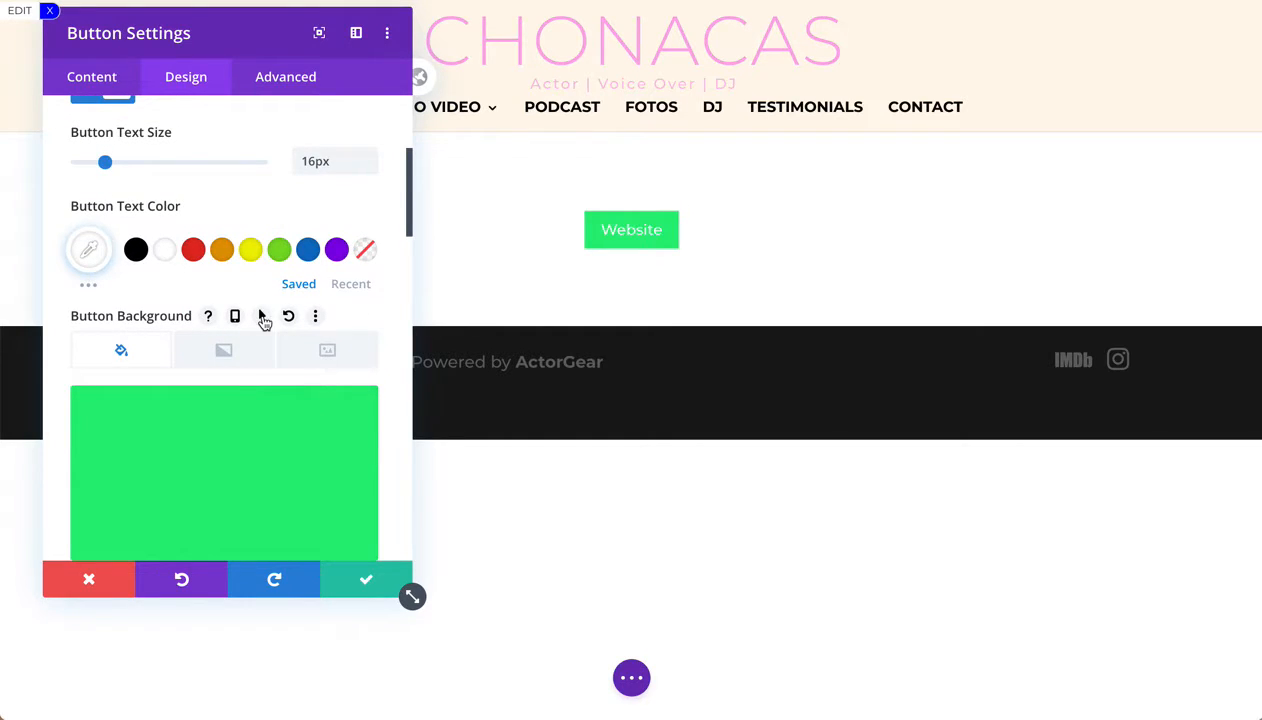
{"action": "left_click", "coordinate": [262, 316]}
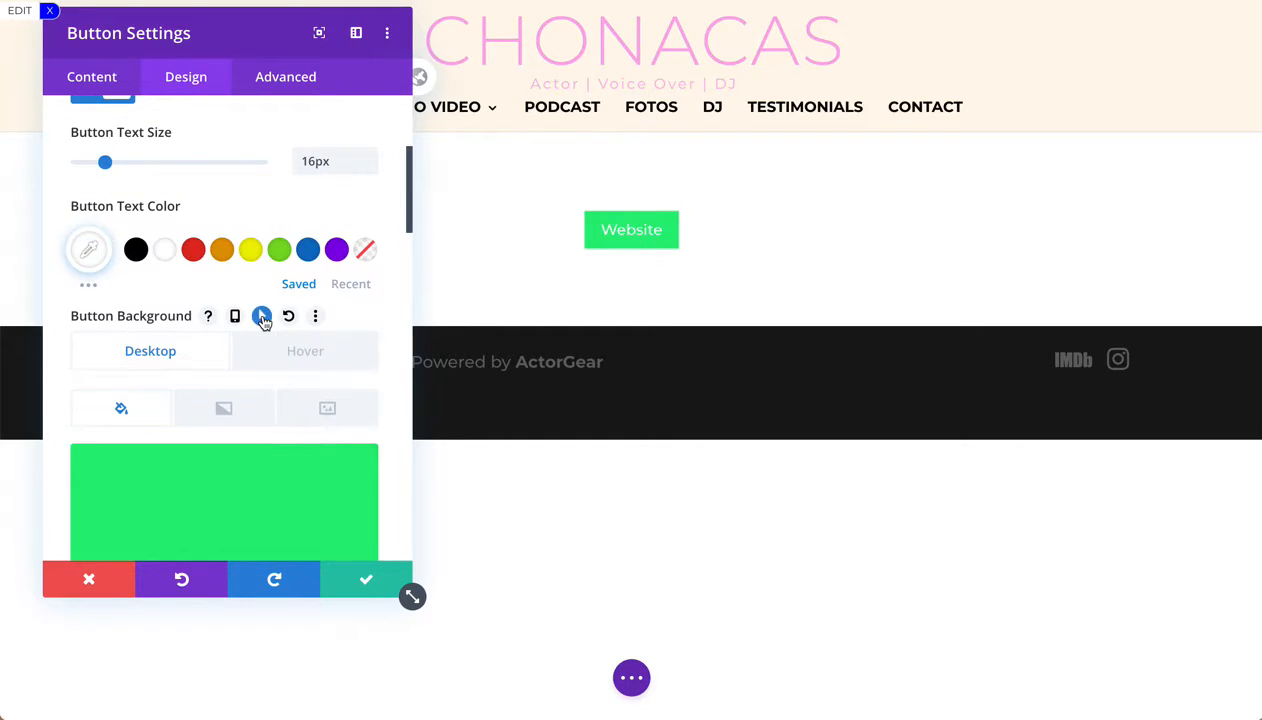
{"action": "left_click", "coordinate": [305, 353]}
{"action": "scroll", "coordinate": [248, 444], "scroll_direction": "down", "scroll_amount": 3}
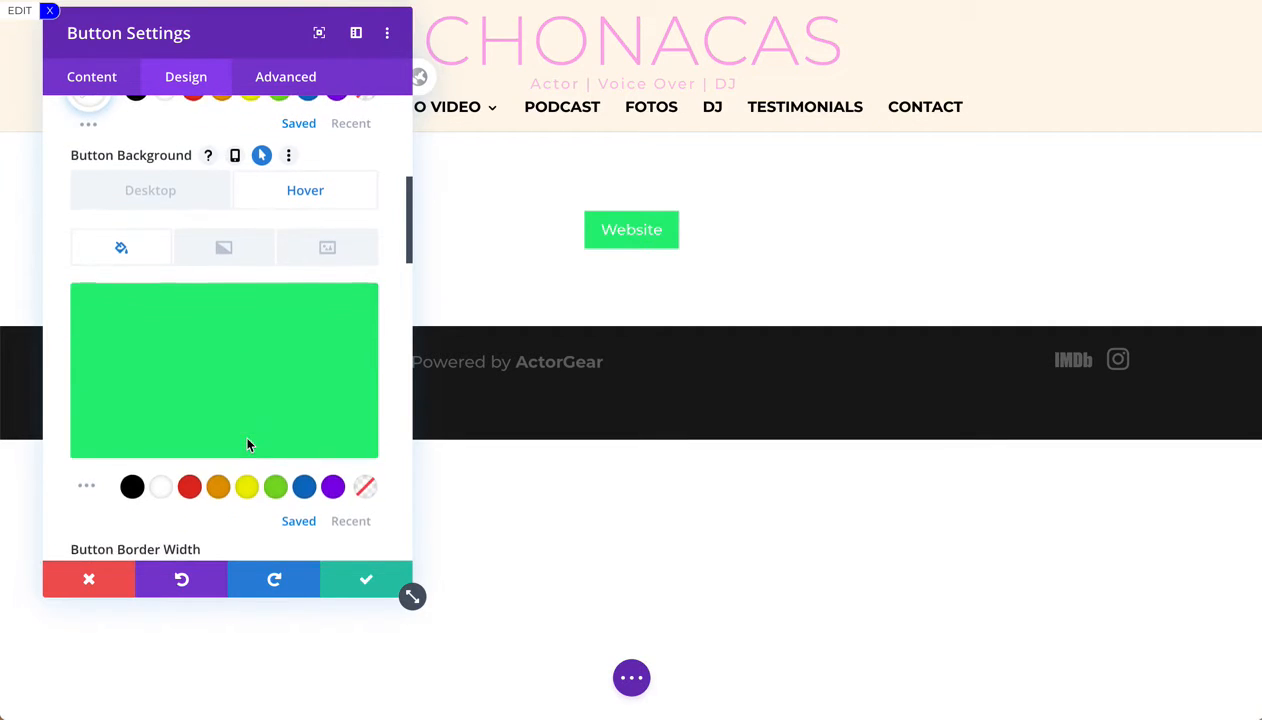
{"action": "left_click", "coordinate": [166, 487]}
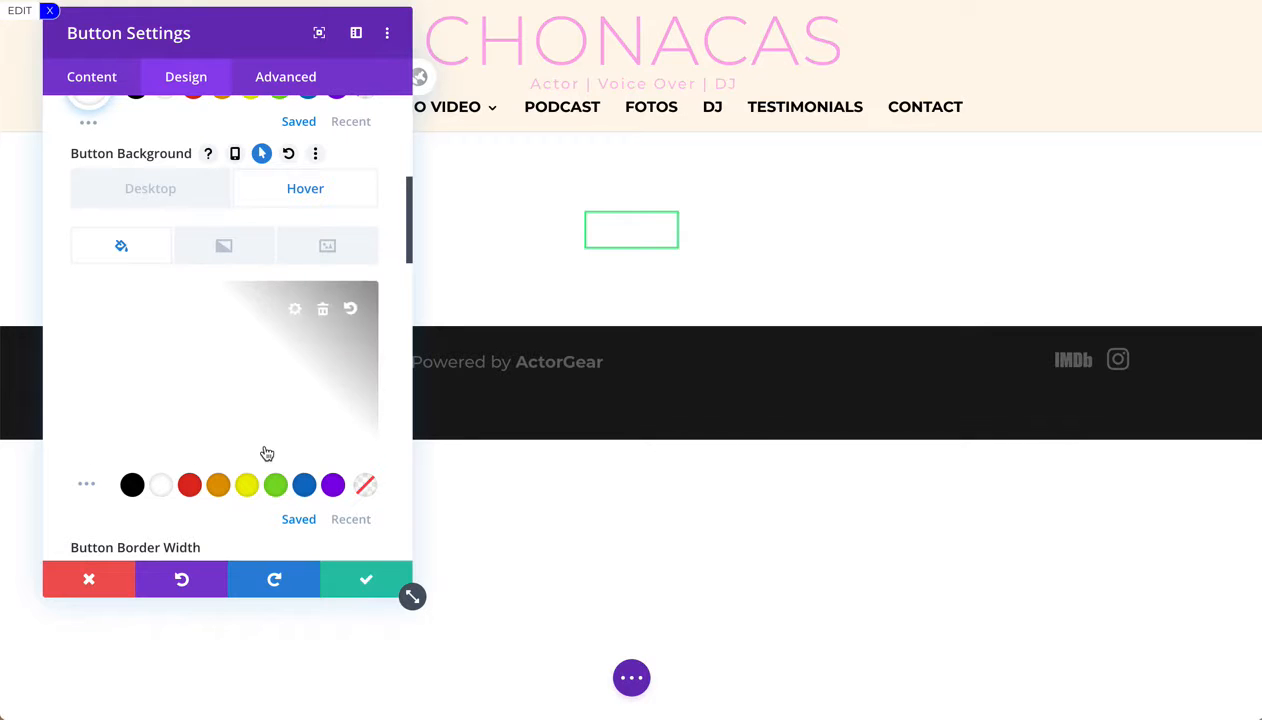
Enable hover styling for the Website button's text color and set the hover text color to #28ef78
{"action": "scroll", "coordinate": [268, 451], "scroll_direction": "down", "scroll_amount": 2}
{"action": "scroll", "coordinate": [268, 451], "scroll_direction": "up", "scroll_amount": 5}
{"action": "scroll", "coordinate": [265, 452], "scroll_direction": "down", "scroll_amount": 4}
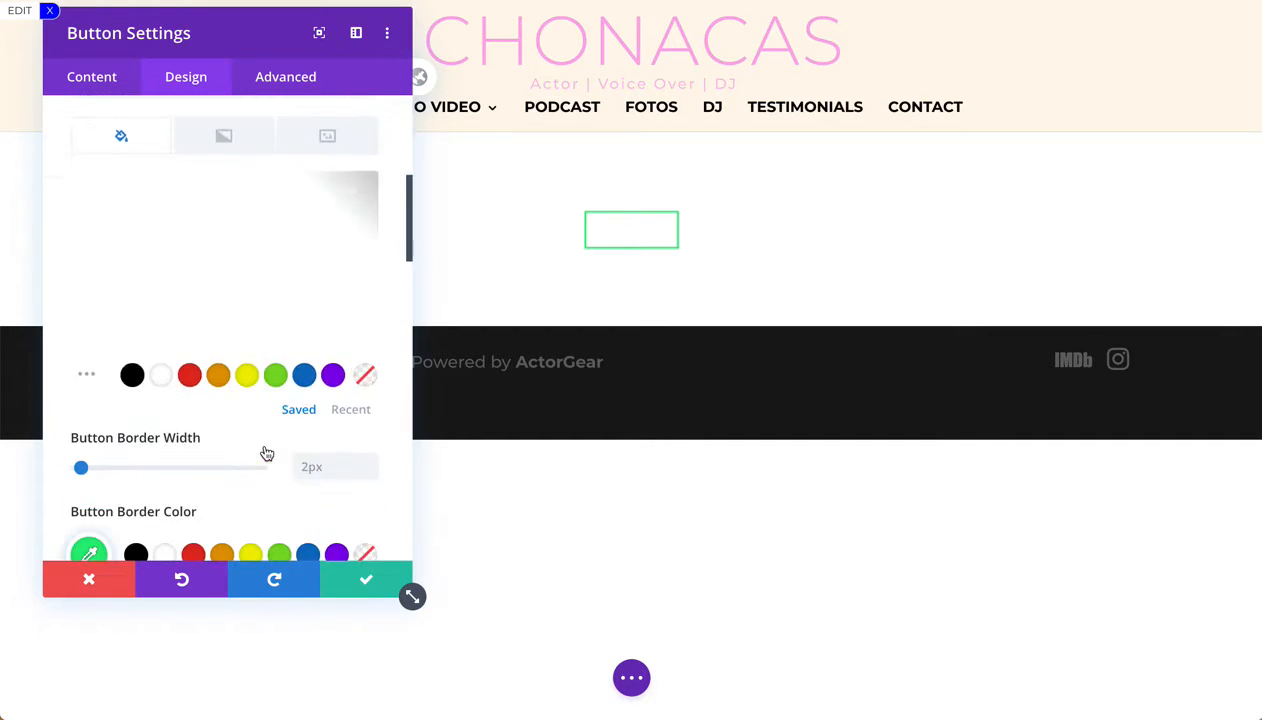
{"action": "scroll", "coordinate": [262, 450], "scroll_direction": "up", "scroll_amount": 4}
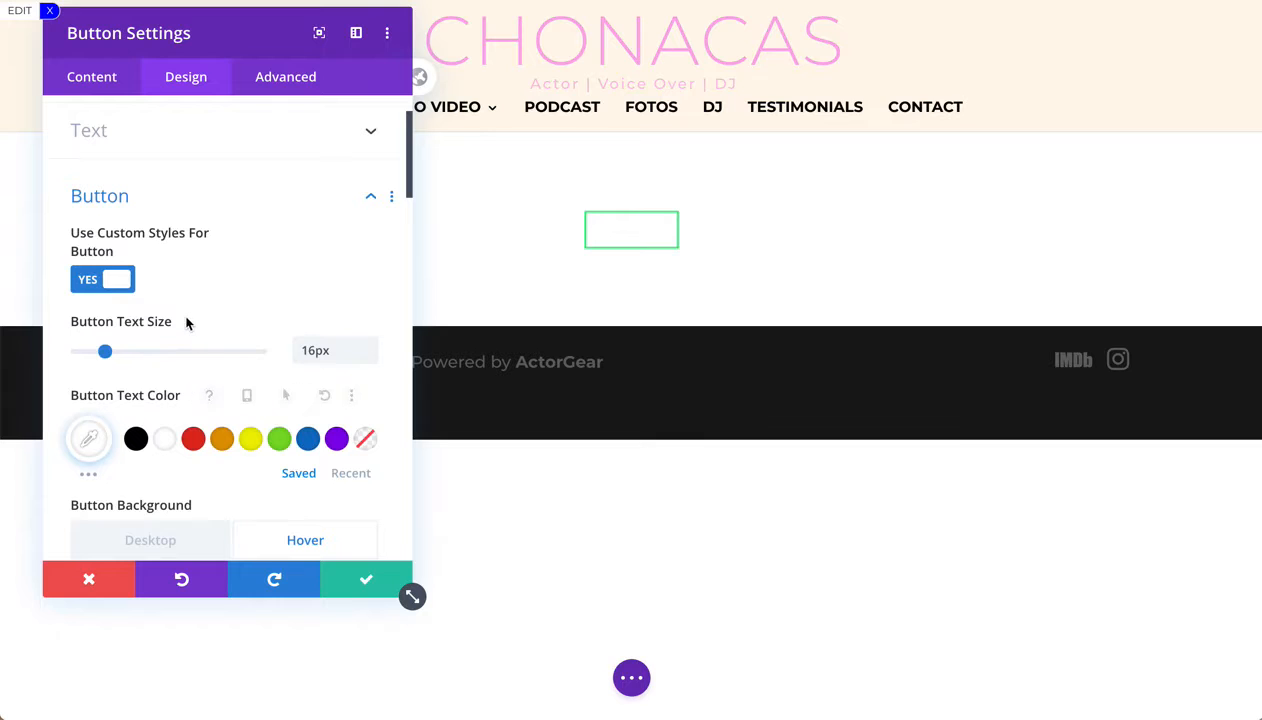
{"action": "scroll", "coordinate": [193, 325], "scroll_direction": "down", "scroll_amount": 3}
{"action": "scroll", "coordinate": [193, 320], "scroll_direction": "down", "scroll_amount": 5}
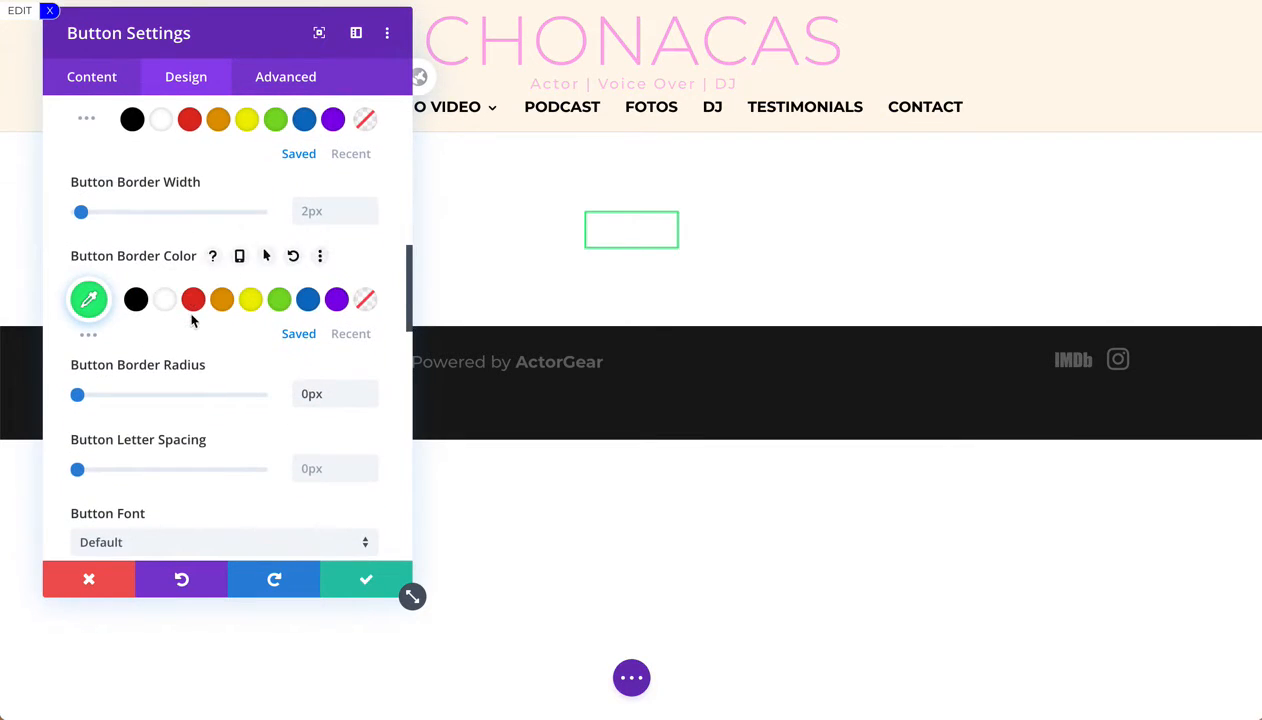
{"action": "scroll", "coordinate": [184, 324], "scroll_direction": "down", "scroll_amount": 1}
{"action": "scroll", "coordinate": [184, 324], "scroll_direction": "up", "scroll_amount": 5}
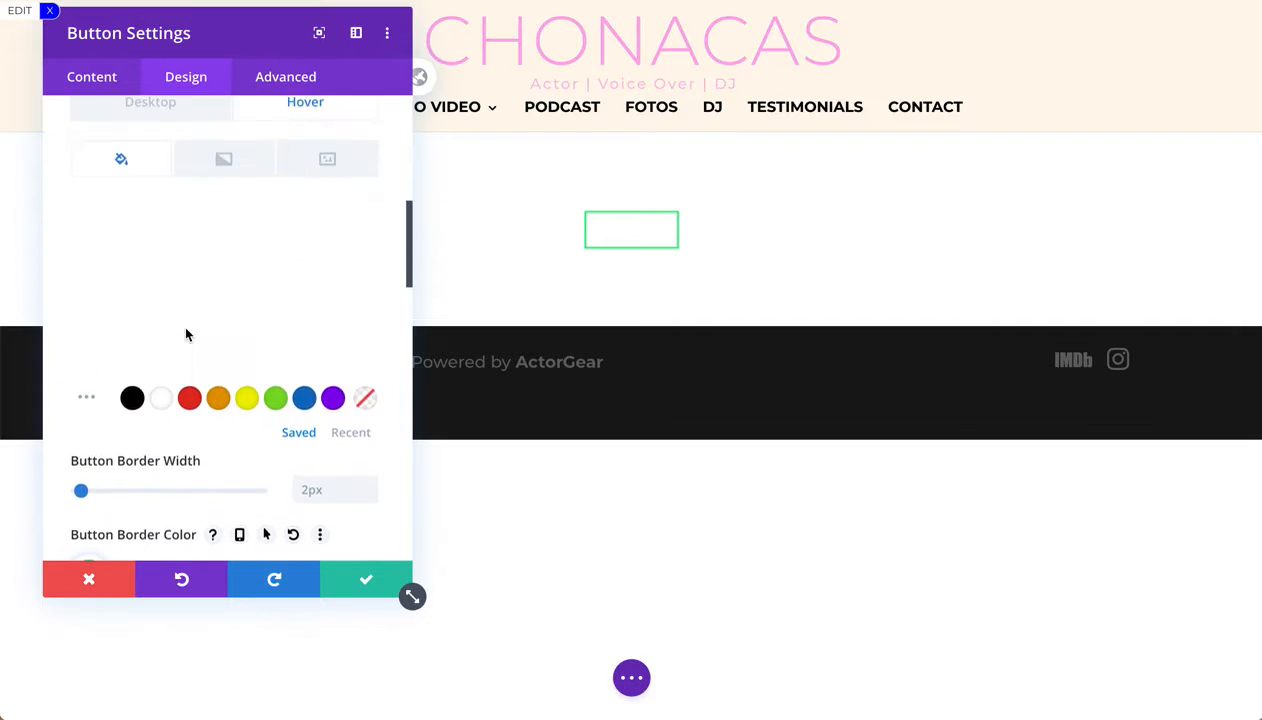
{"action": "scroll", "coordinate": [187, 334], "scroll_direction": "up", "scroll_amount": 2}
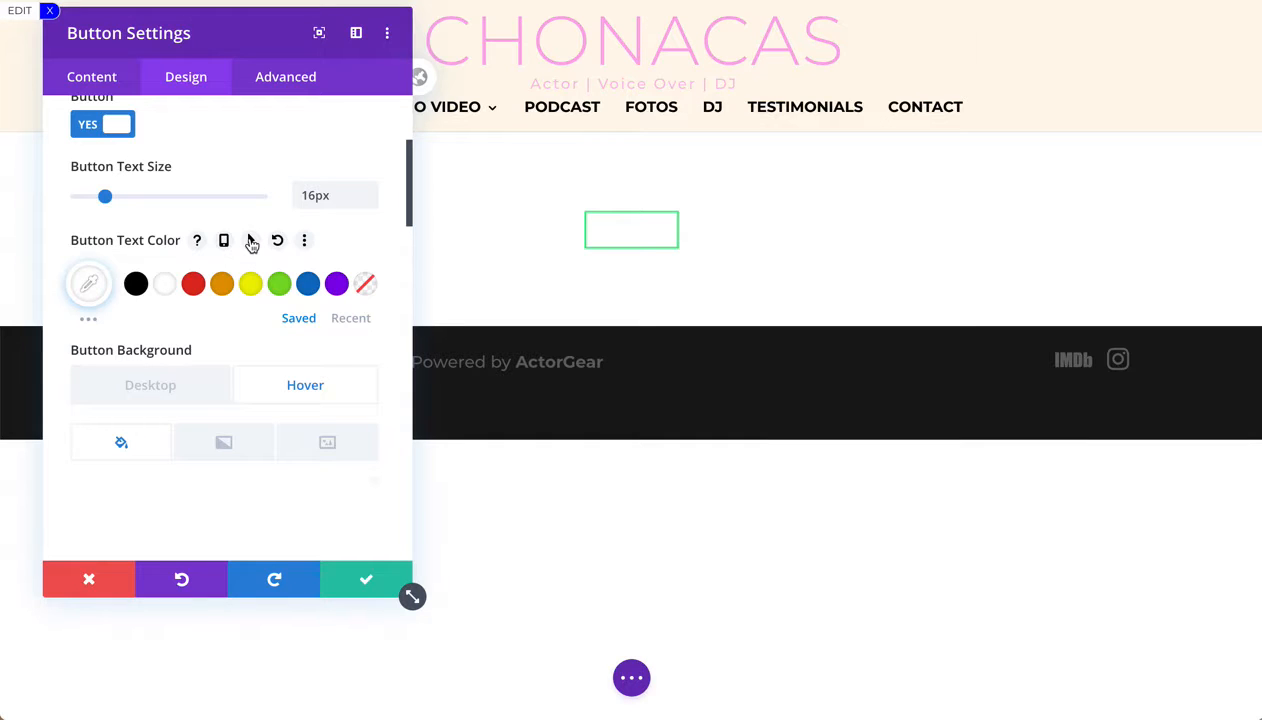
{"action": "left_click", "coordinate": [251, 241]}
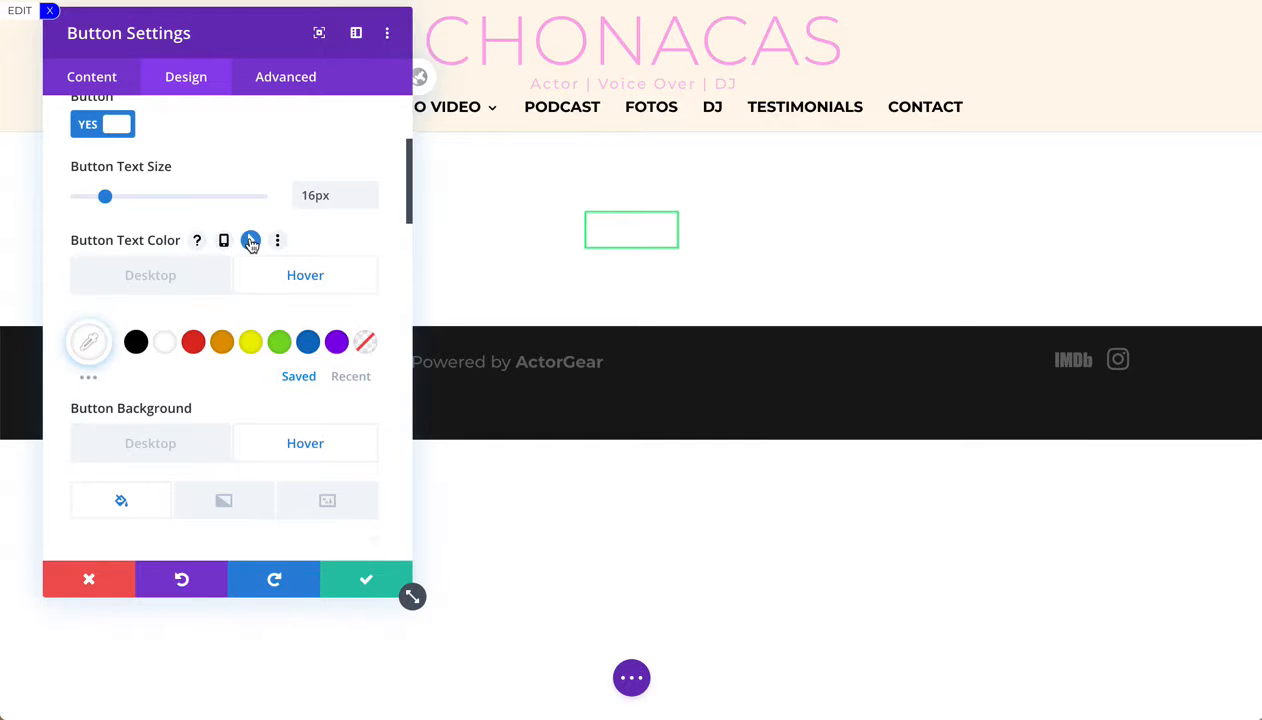
{"action": "left_click", "coordinate": [91, 345]}
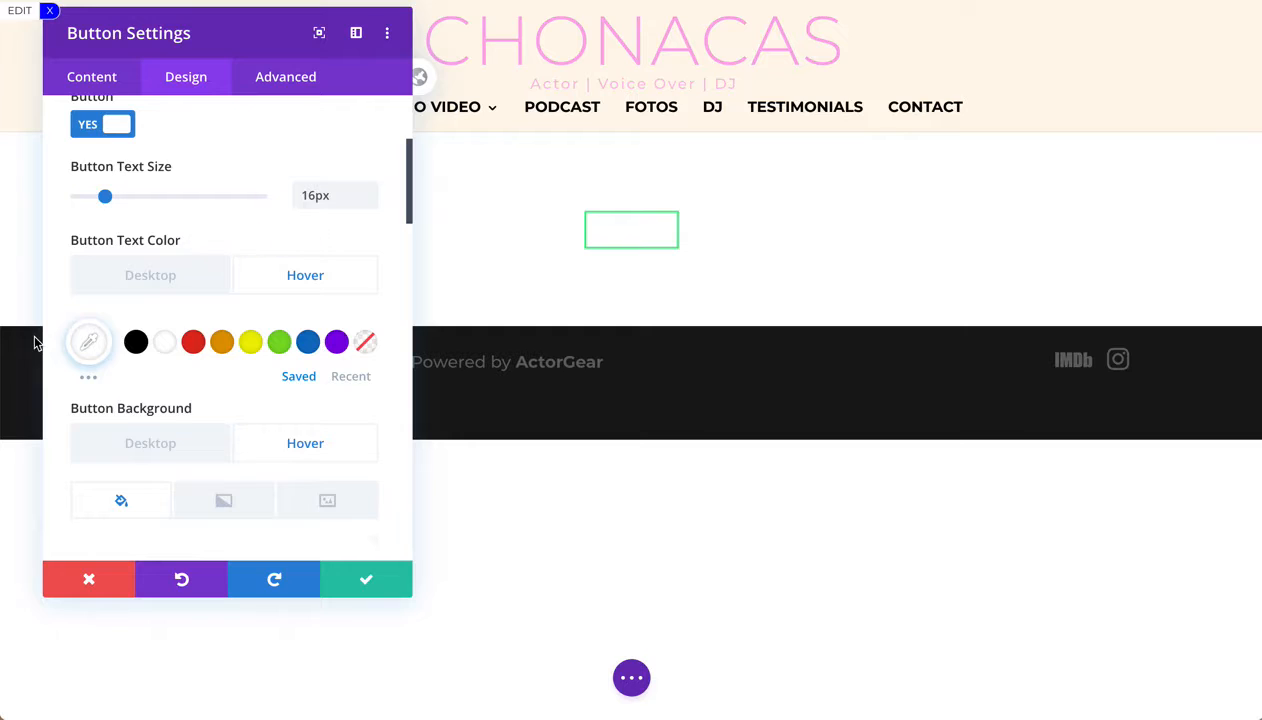
{"action": "left_click", "coordinate": [90, 345]}
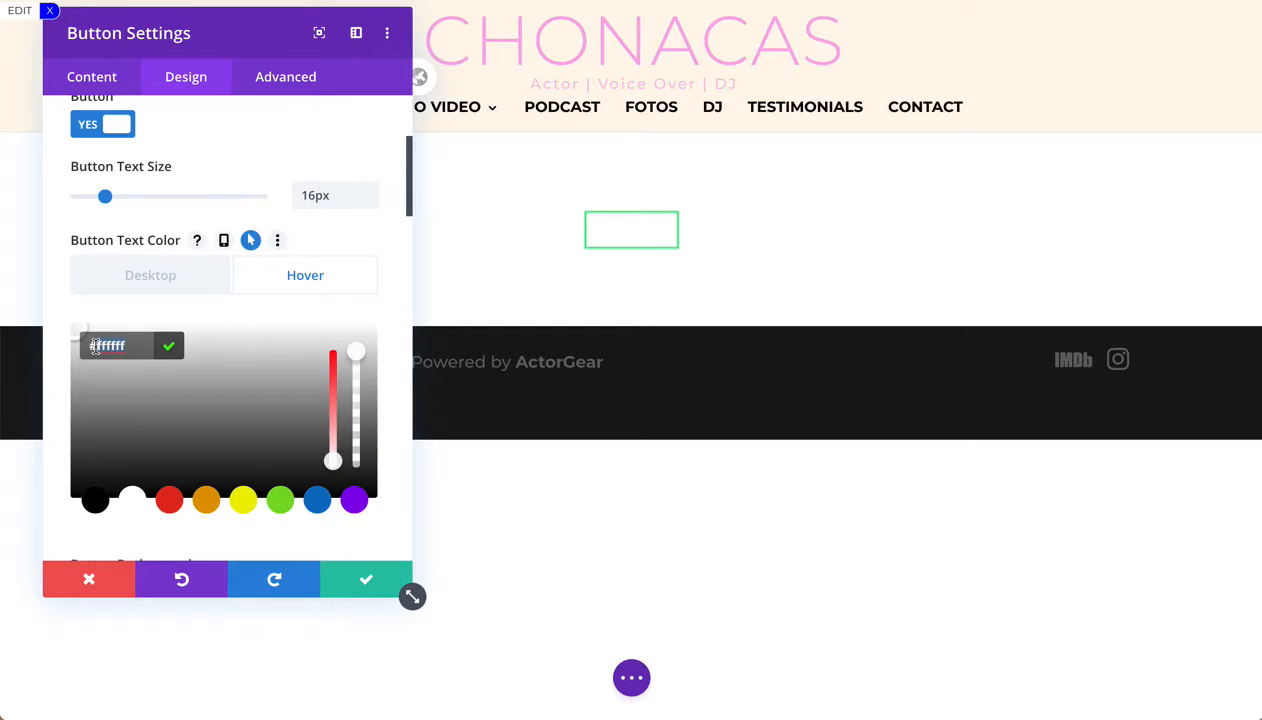
{"action": "type", "text": "#28ef78"}
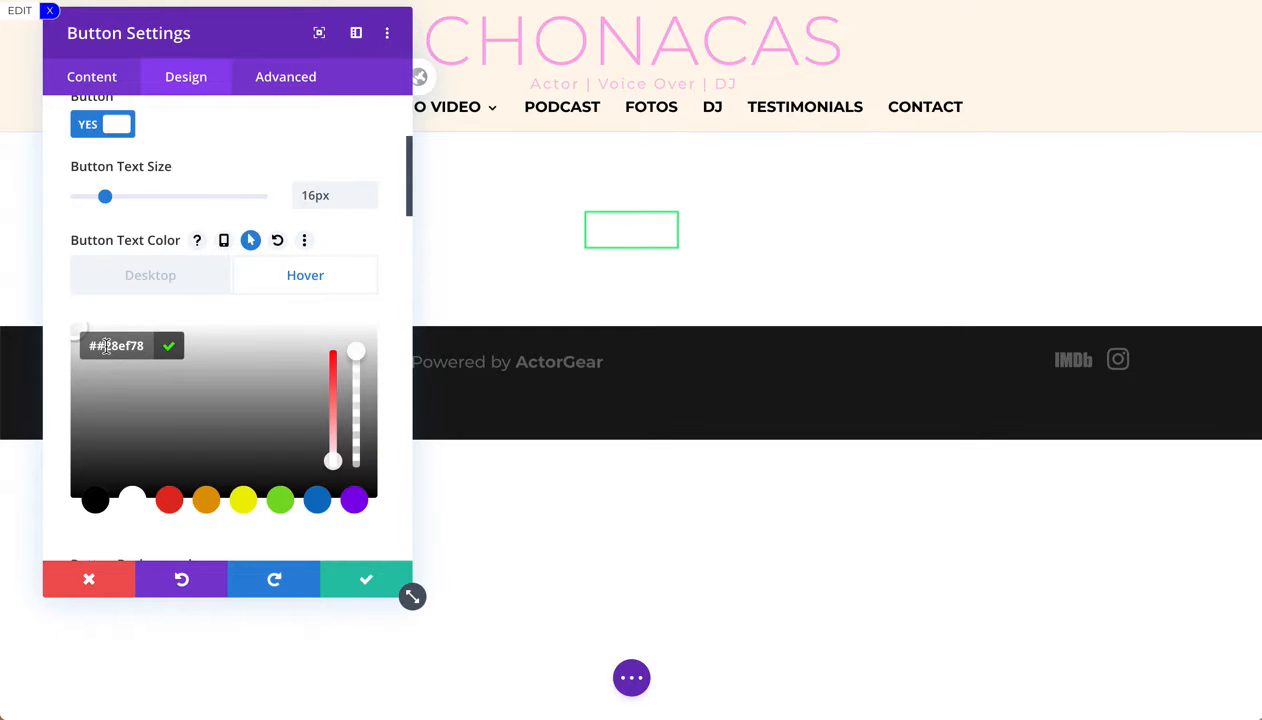
{"action": "key", "text": "BackSpace"}
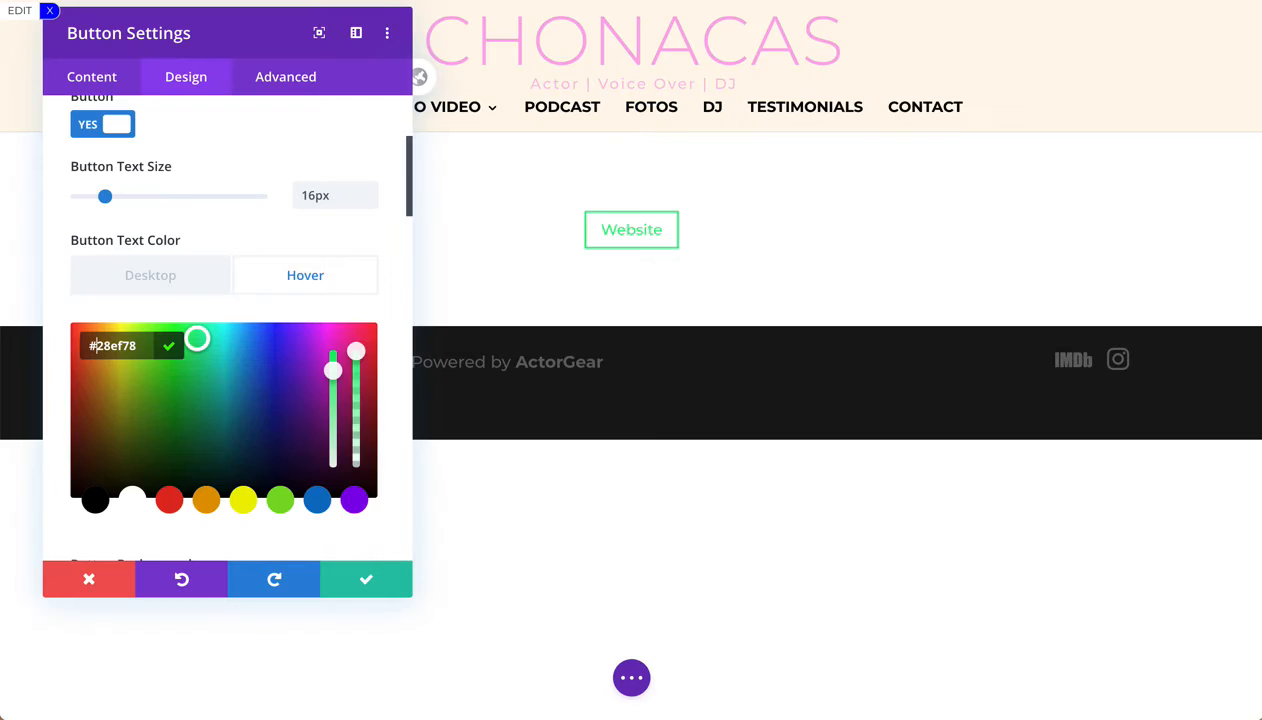
Set the Website button's top and bottom padding to 20px and link the two values
{"action": "scroll", "coordinate": [235, 248], "scroll_direction": "down", "scroll_amount": 1}
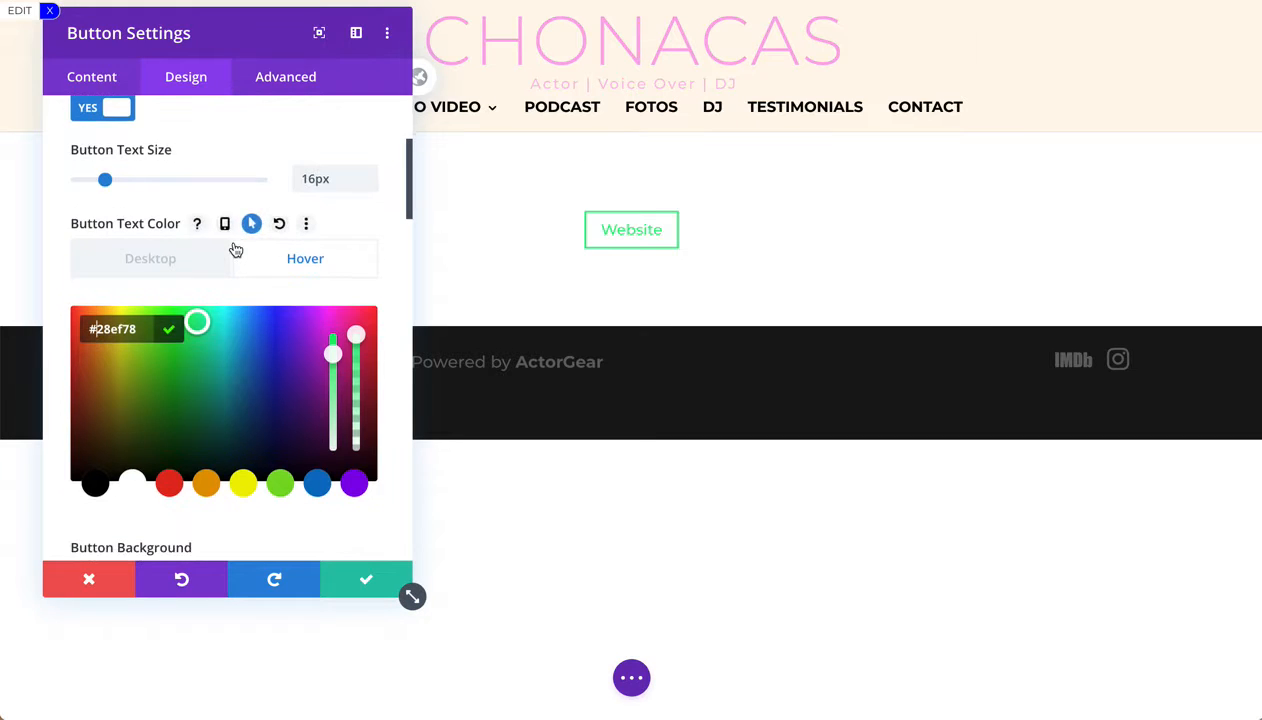
{"action": "scroll", "coordinate": [235, 248], "scroll_direction": "up", "scroll_amount": 3}
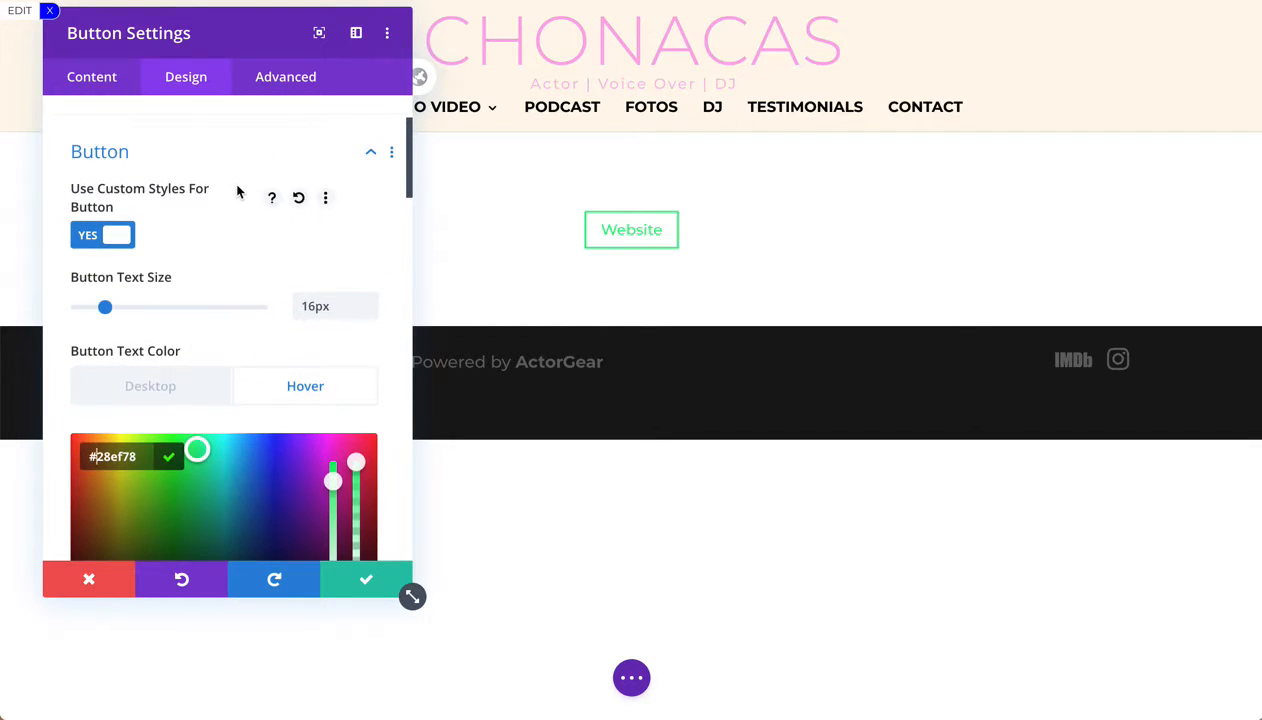
{"action": "scroll", "coordinate": [237, 205], "scroll_direction": "up", "scroll_amount": 2}
{"action": "left_click", "coordinate": [238, 284]}
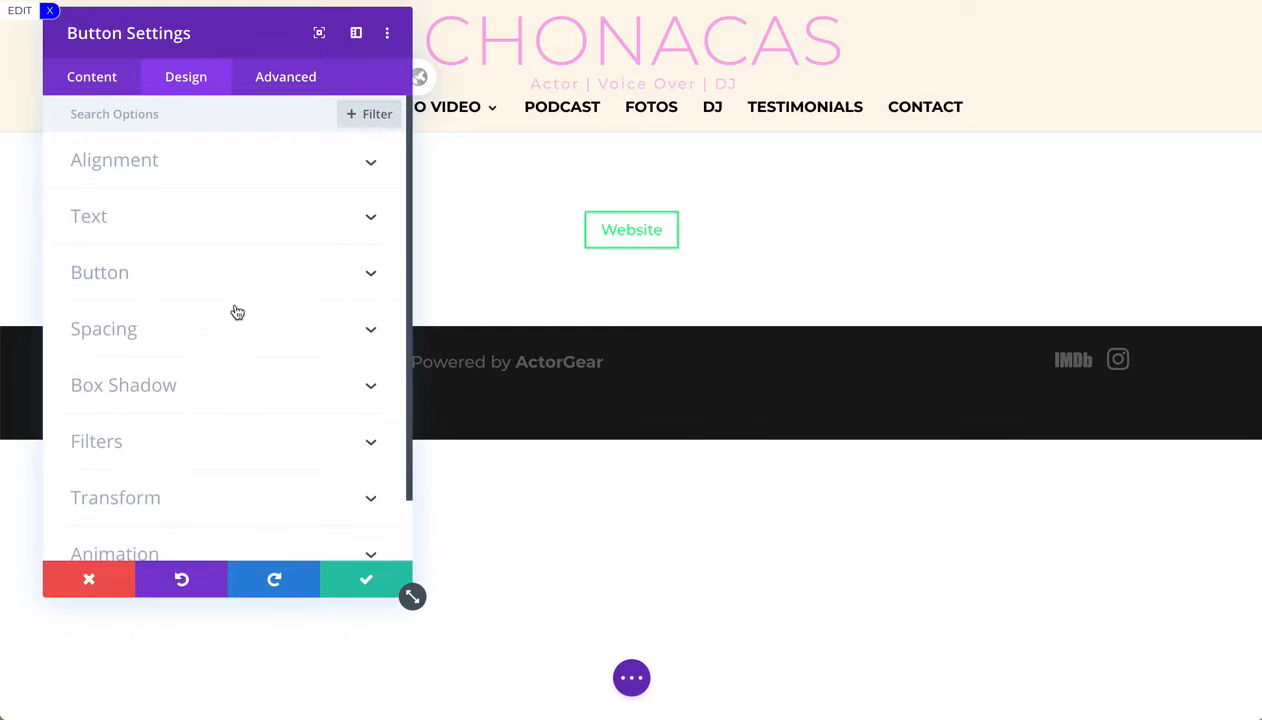
{"action": "scroll", "coordinate": [236, 390], "scroll_direction": "down", "scroll_amount": 1}
{"action": "scroll", "coordinate": [237, 390], "scroll_direction": "up", "scroll_amount": 1}
{"action": "right_click", "coordinate": [176, 264]}
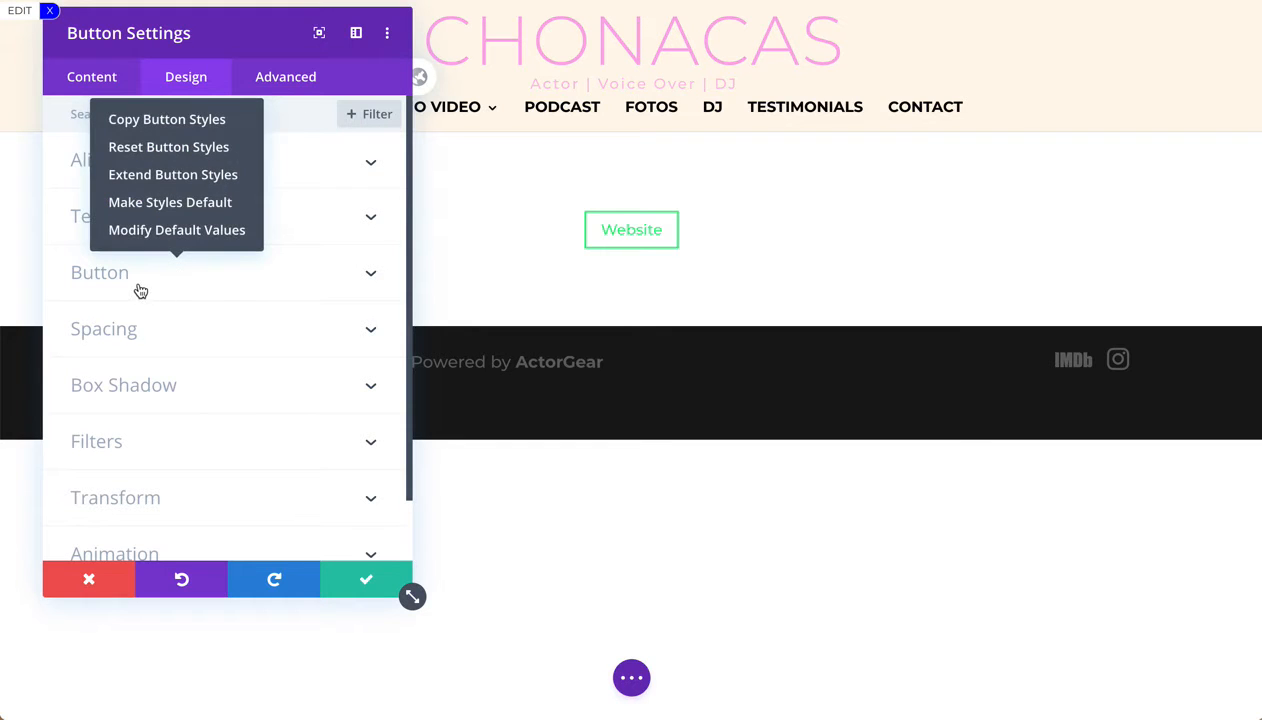
{"action": "scroll", "coordinate": [159, 289], "scroll_direction": "down", "scroll_amount": 1}
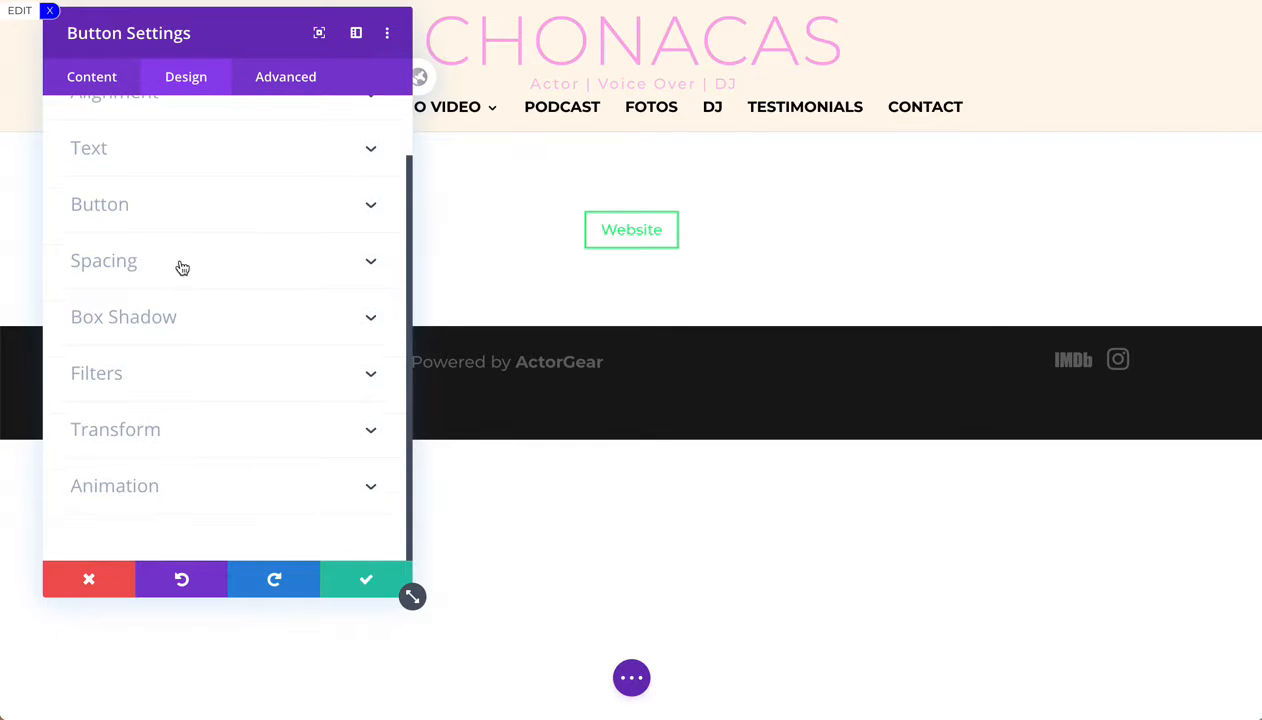
{"action": "left_click", "coordinate": [177, 265]}
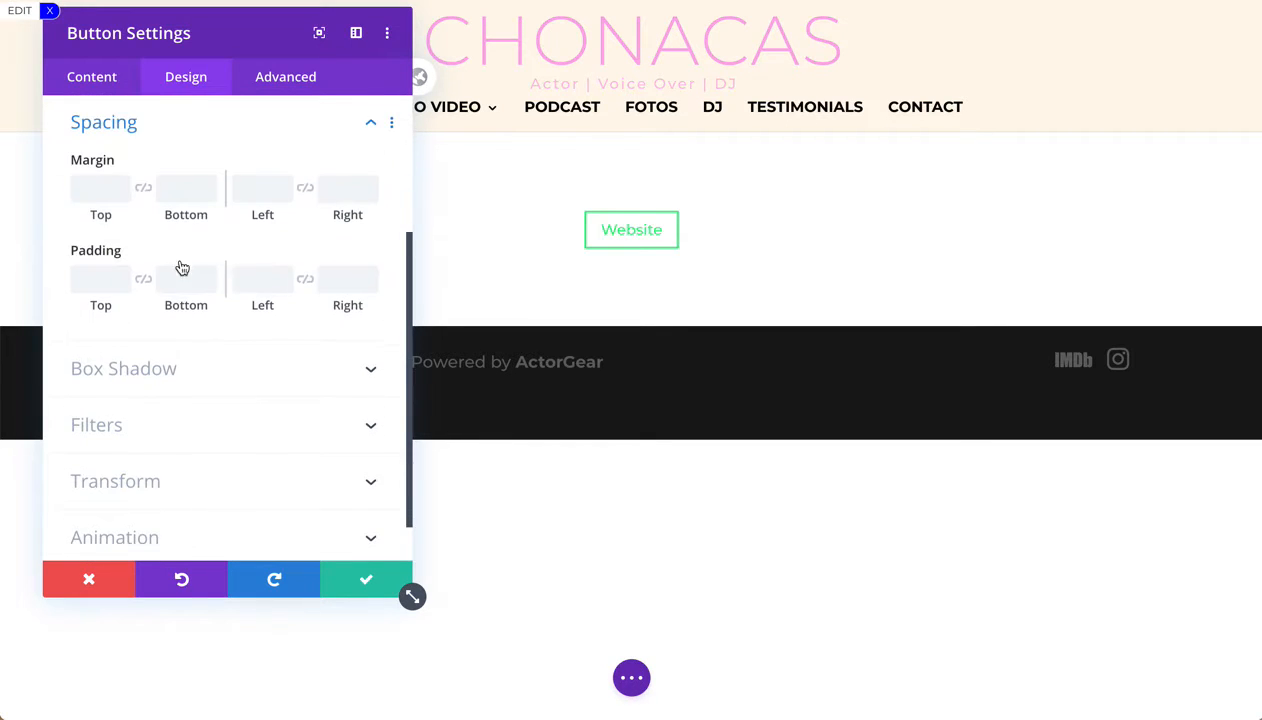
{"action": "left_click", "coordinate": [127, 284]}
{"action": "type", "text": "20p"}
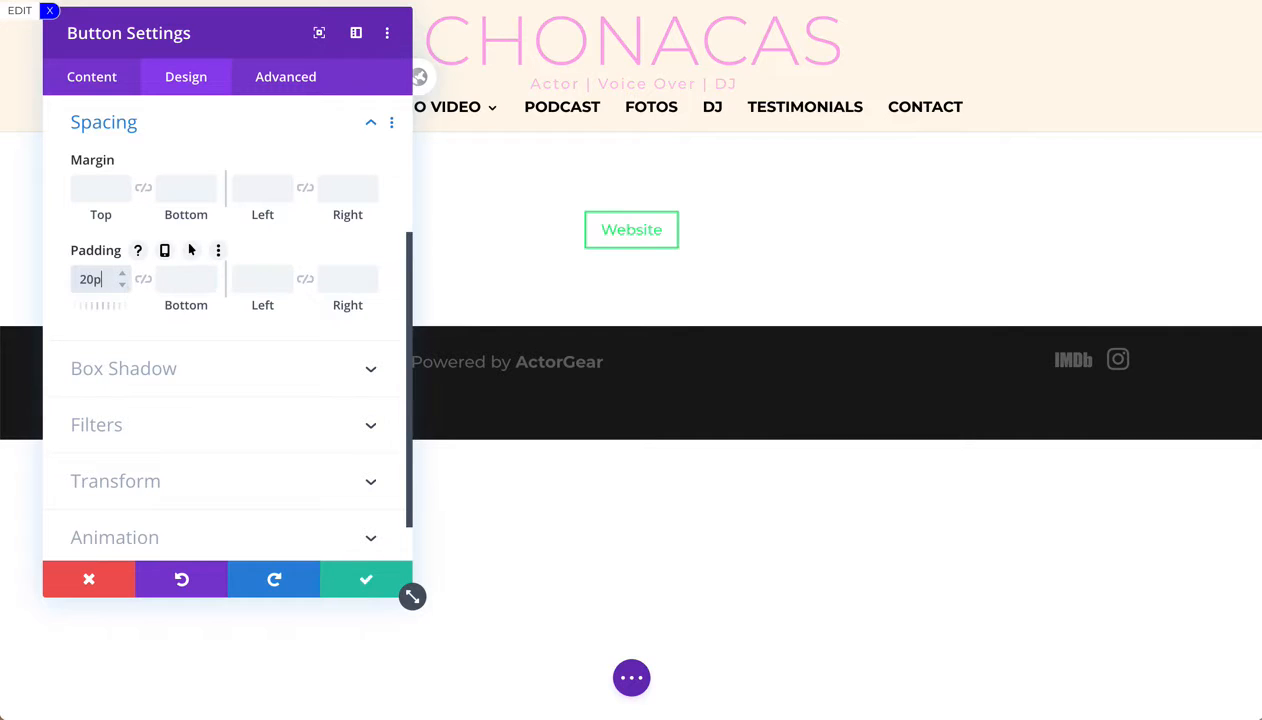
{"action": "type", "text": "x"}
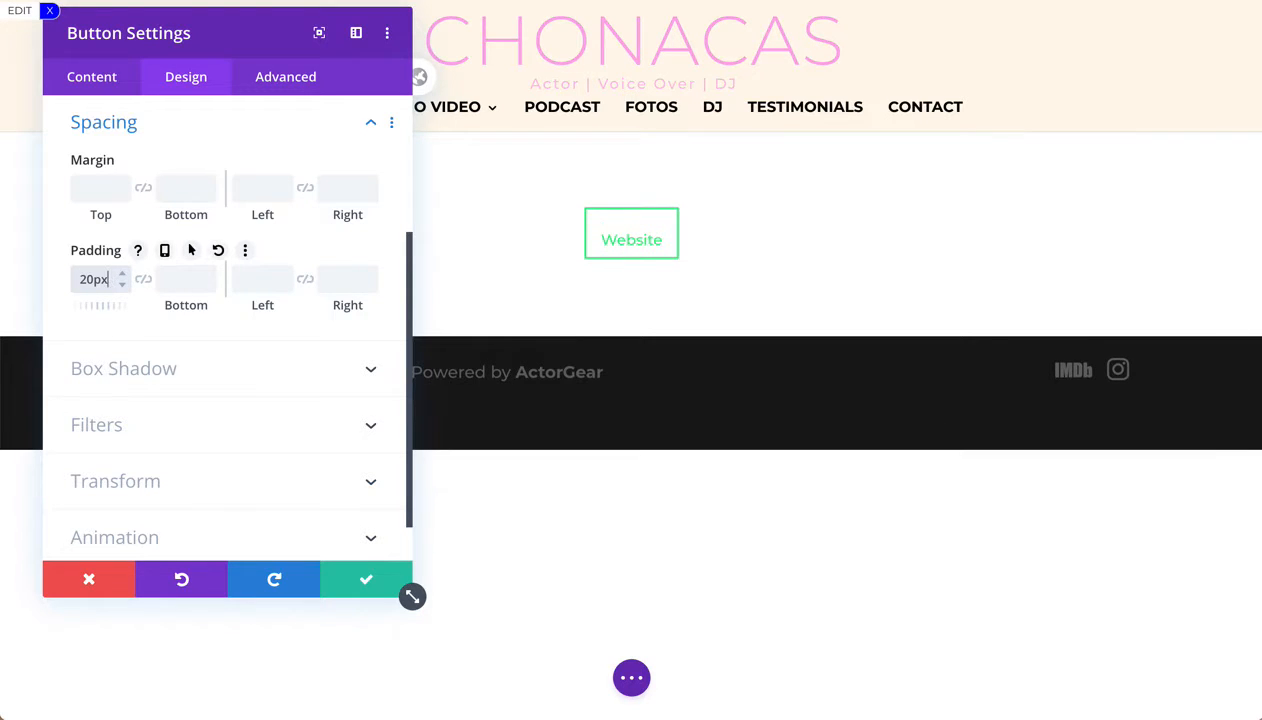
{"action": "left_click", "coordinate": [144, 281]}
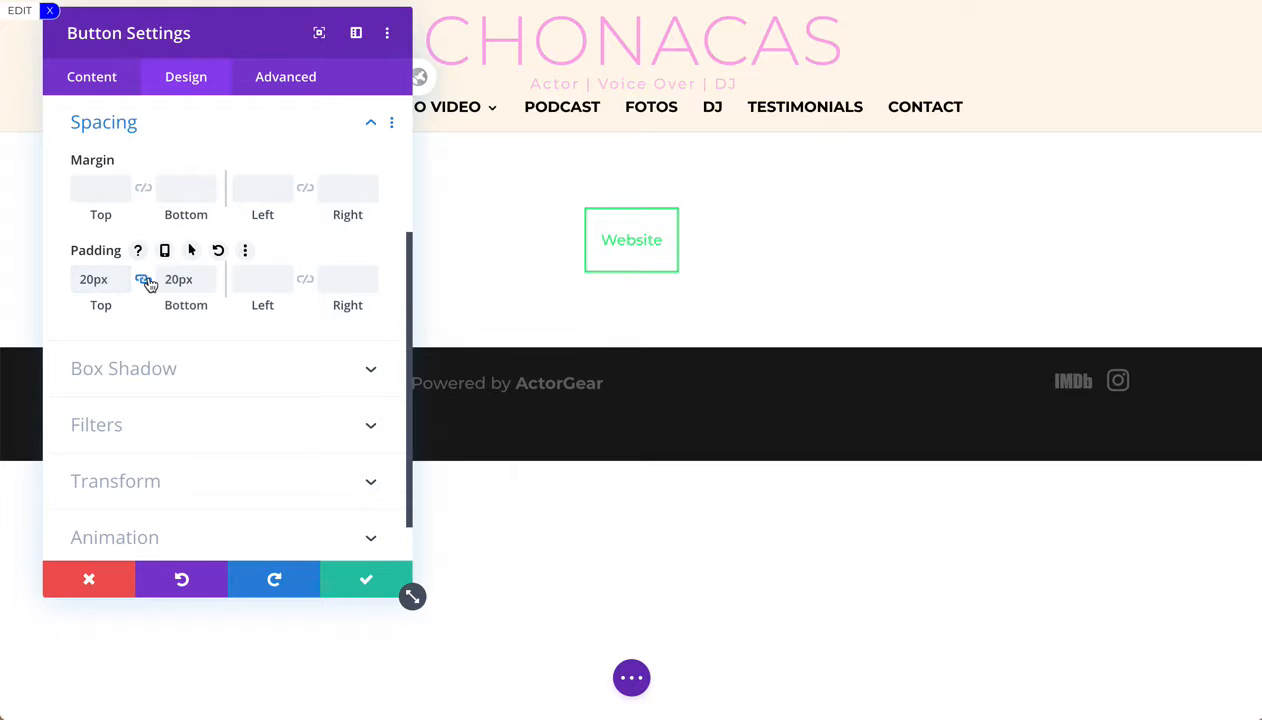
Set the Website button's left and right padding to 20px and link the two values
{"action": "left_click", "coordinate": [256, 285]}
{"action": "left_click_drag", "start_coordinate": [104, 280], "coordinate": [82, 280]}
{"action": "key", "text": "ctrl+c"}
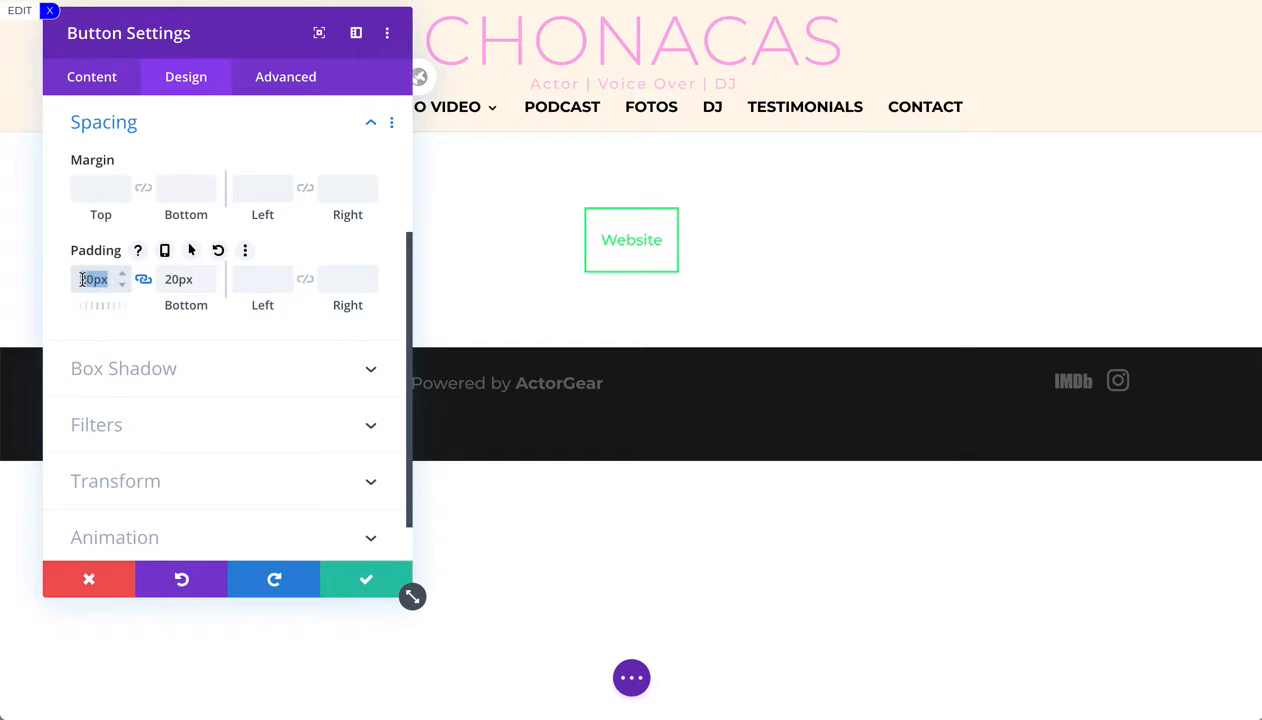
{"action": "left_click", "coordinate": [260, 282]}
{"action": "key", "text": "ctrl+v"}
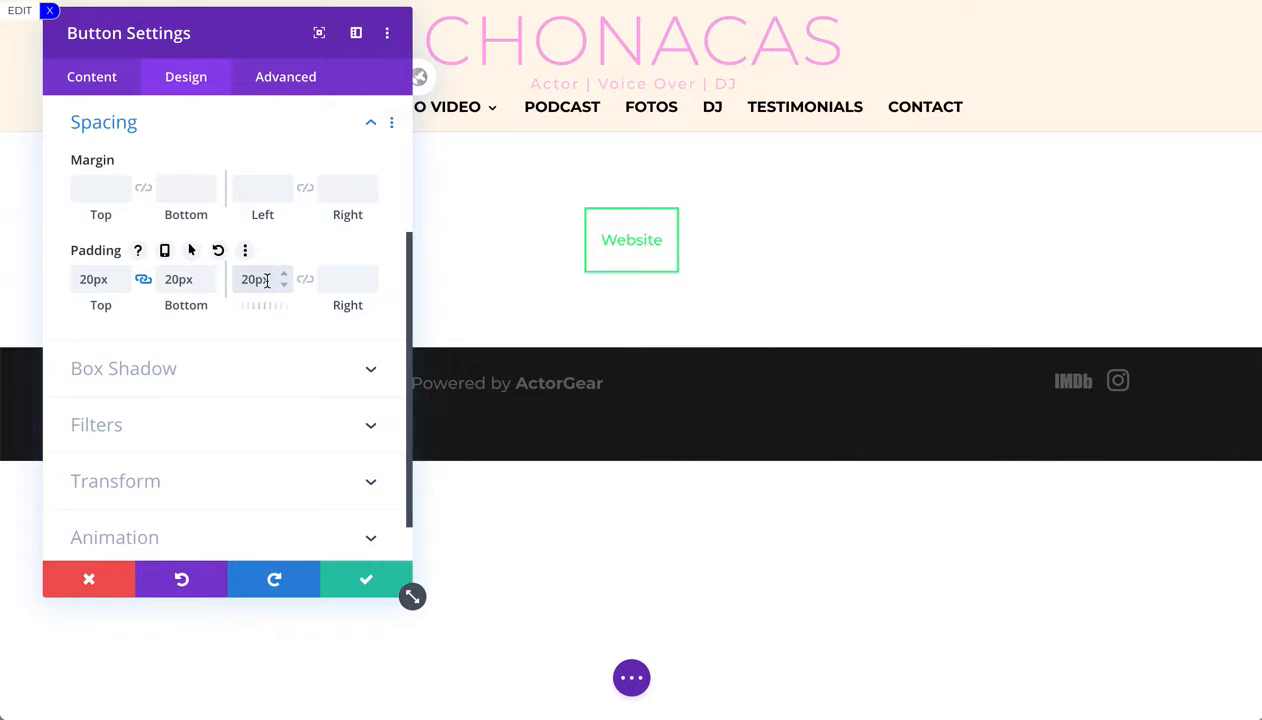
{"action": "left_click", "coordinate": [305, 286]}
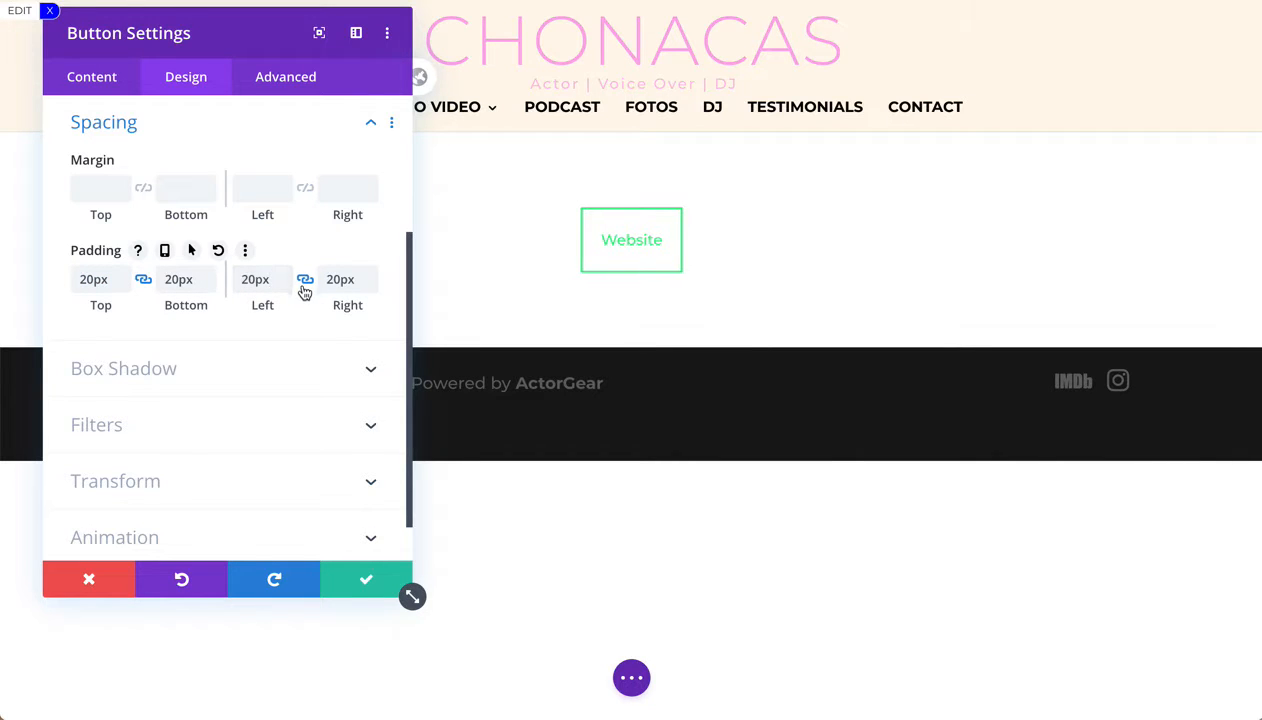
Look through the Website button's text, background, border, icon, shadow and spacing design options
{"action": "scroll", "coordinate": [198, 405], "scroll_direction": "up", "scroll_amount": 4}
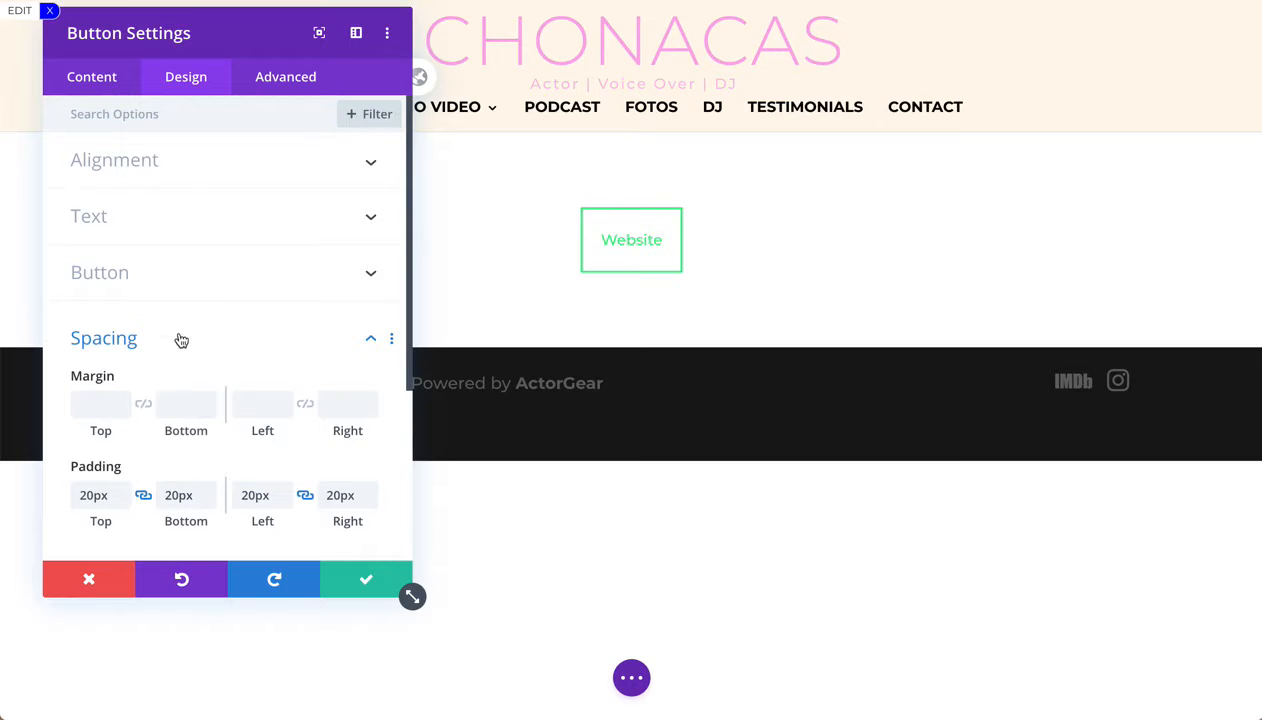
{"action": "left_click", "coordinate": [181, 340]}
{"action": "left_click", "coordinate": [184, 286]}
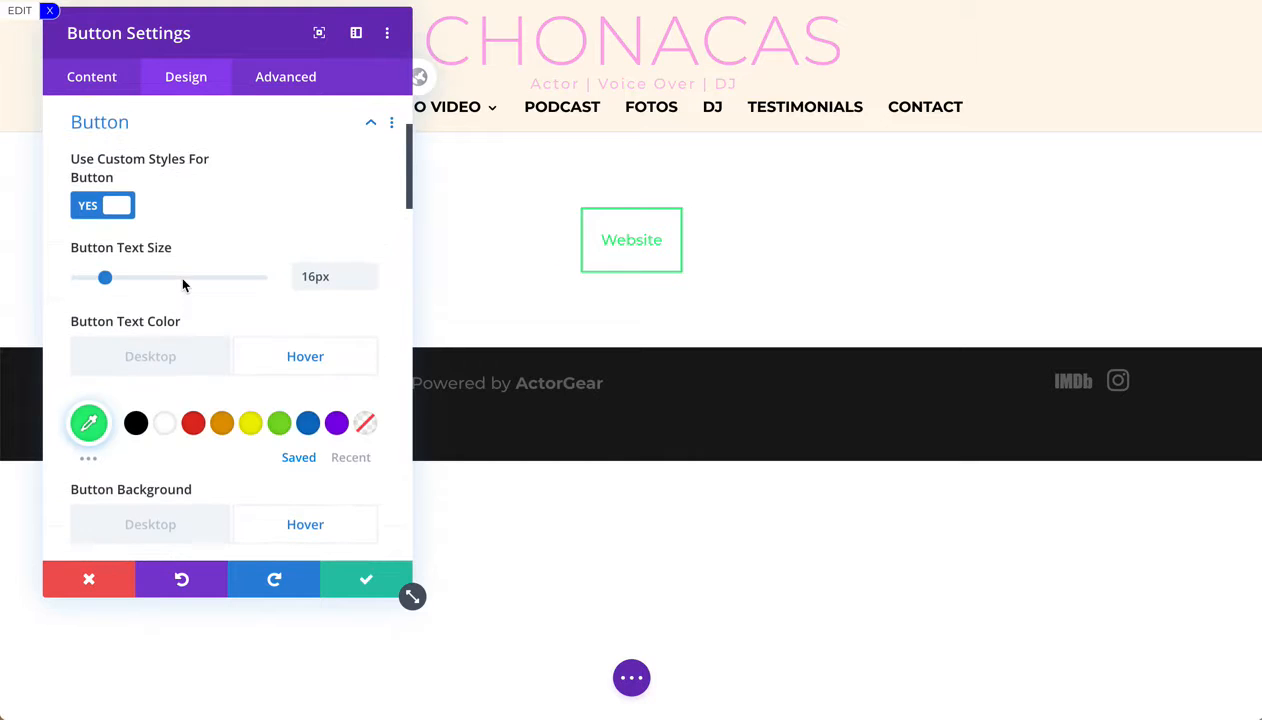
{"action": "scroll", "coordinate": [185, 321], "scroll_direction": "down", "scroll_amount": 8}
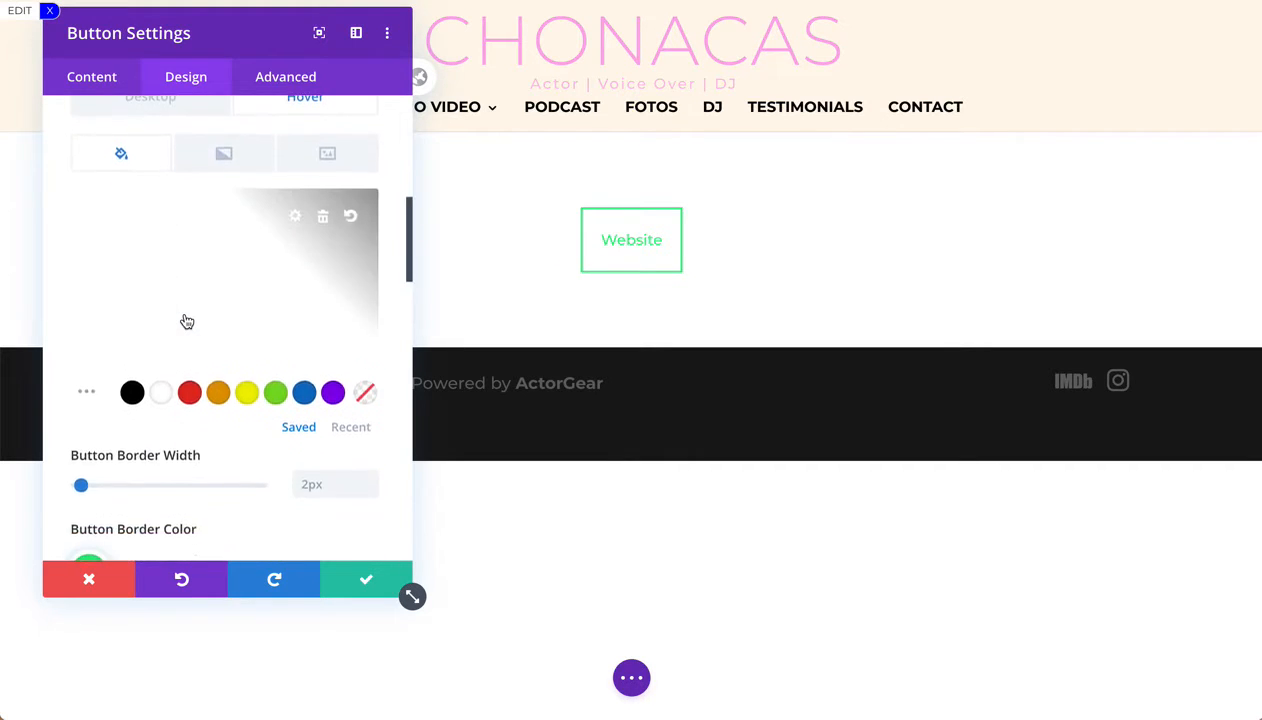
{"action": "scroll", "coordinate": [186, 320], "scroll_direction": "down", "scroll_amount": 6}
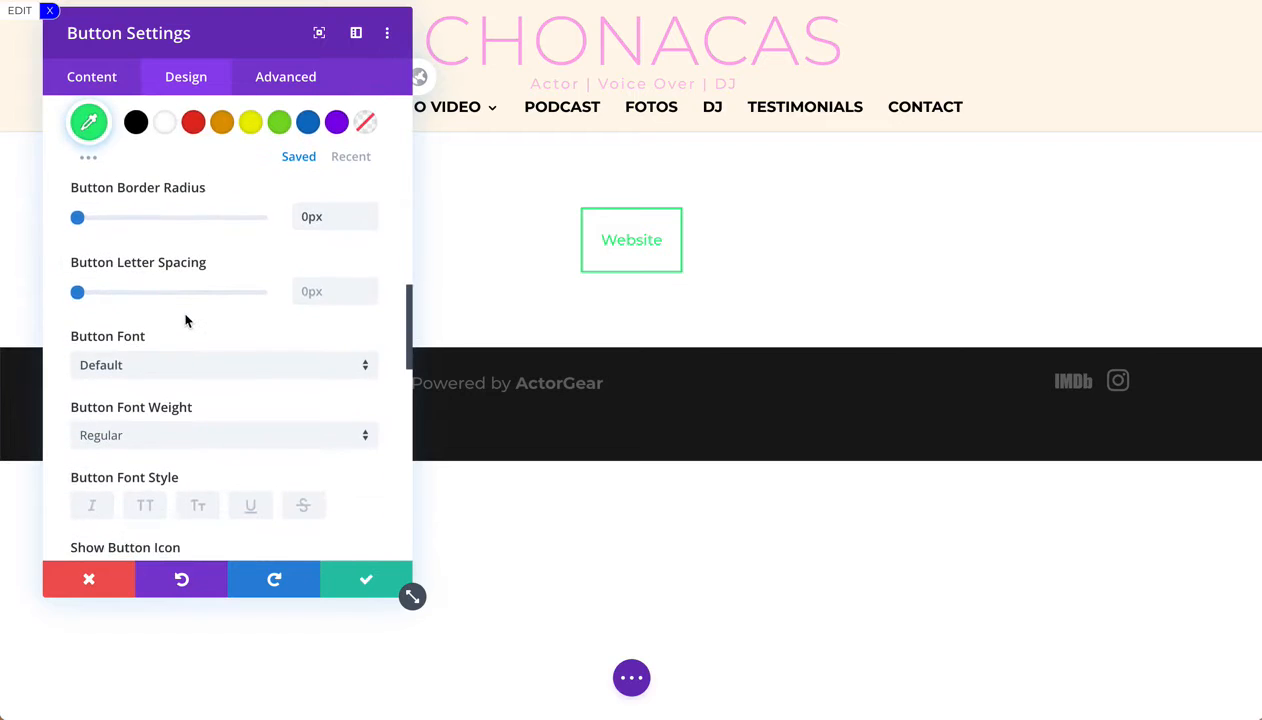
{"action": "scroll", "coordinate": [185, 320], "scroll_direction": "down", "scroll_amount": 8}
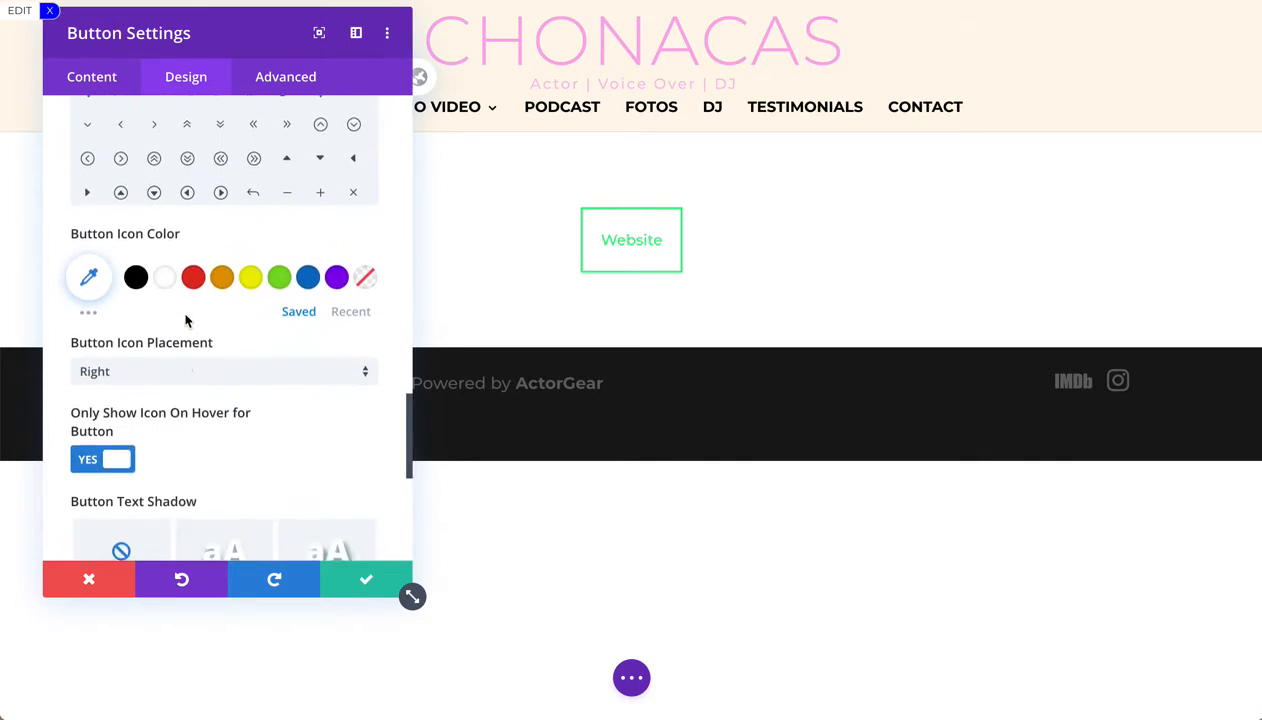
{"action": "scroll", "coordinate": [185, 321], "scroll_direction": "down", "scroll_amount": 6}
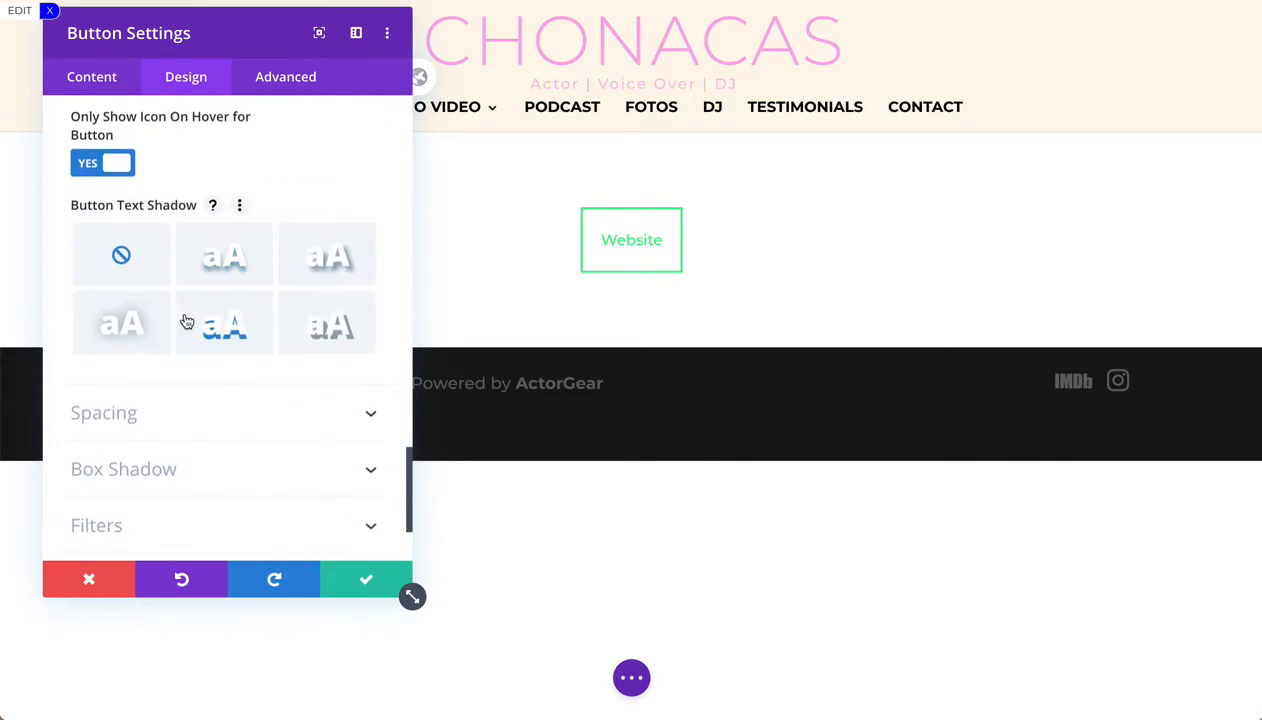
{"action": "scroll", "coordinate": [185, 320], "scroll_direction": "down", "scroll_amount": 1}
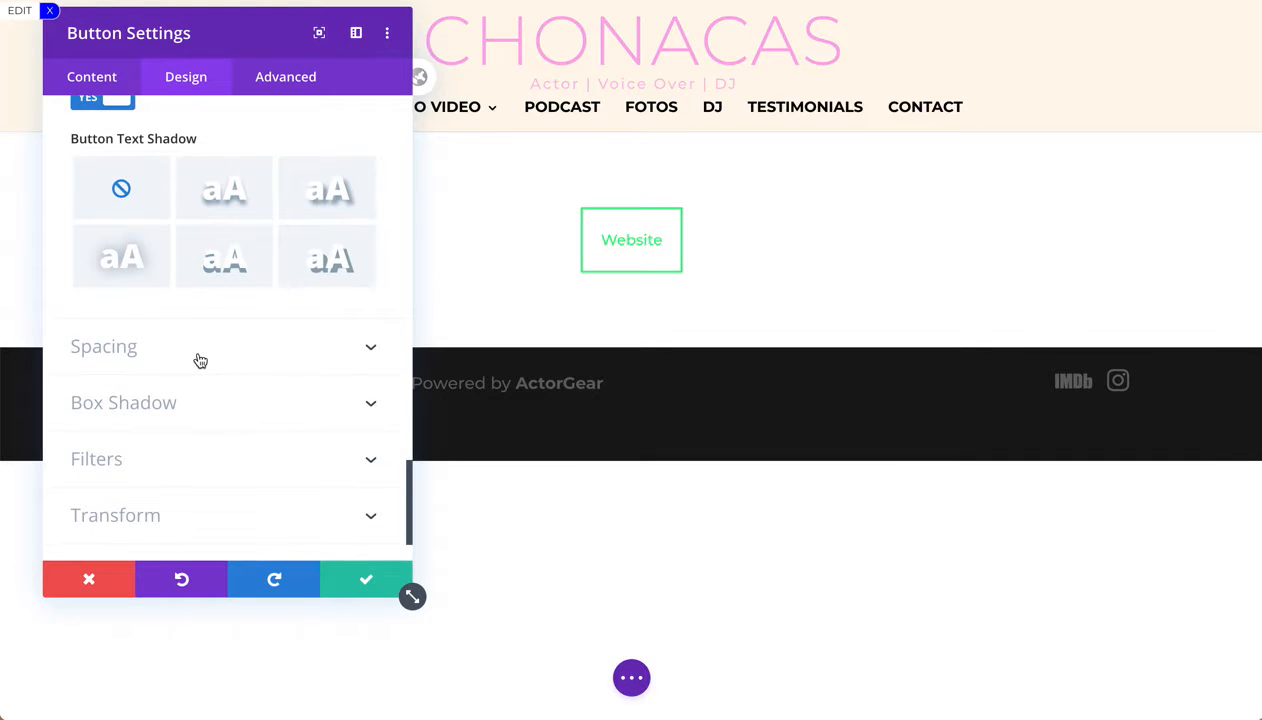
{"action": "left_click", "coordinate": [200, 360]}
{"action": "scroll", "coordinate": [200, 350], "scroll_direction": "down", "scroll_amount": 2}
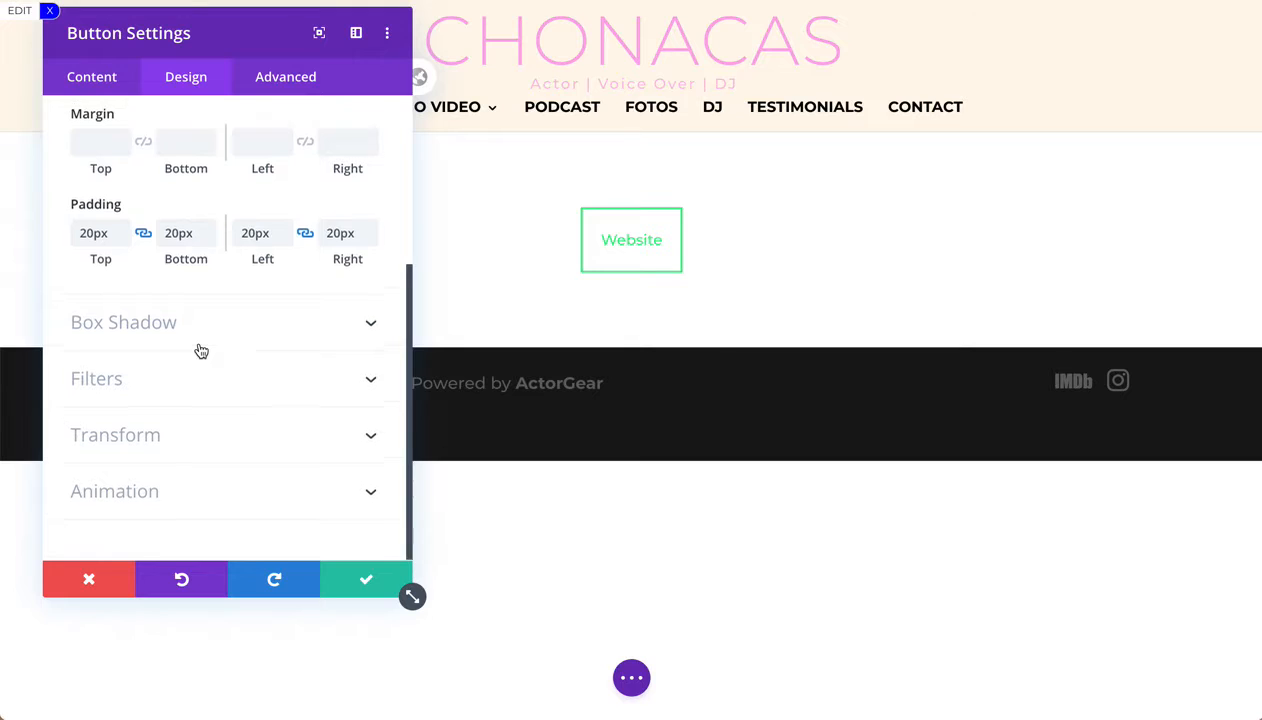
{"action": "scroll", "coordinate": [200, 350], "scroll_direction": "up", "scroll_amount": 10}
{"action": "left_click", "coordinate": [157, 337]}
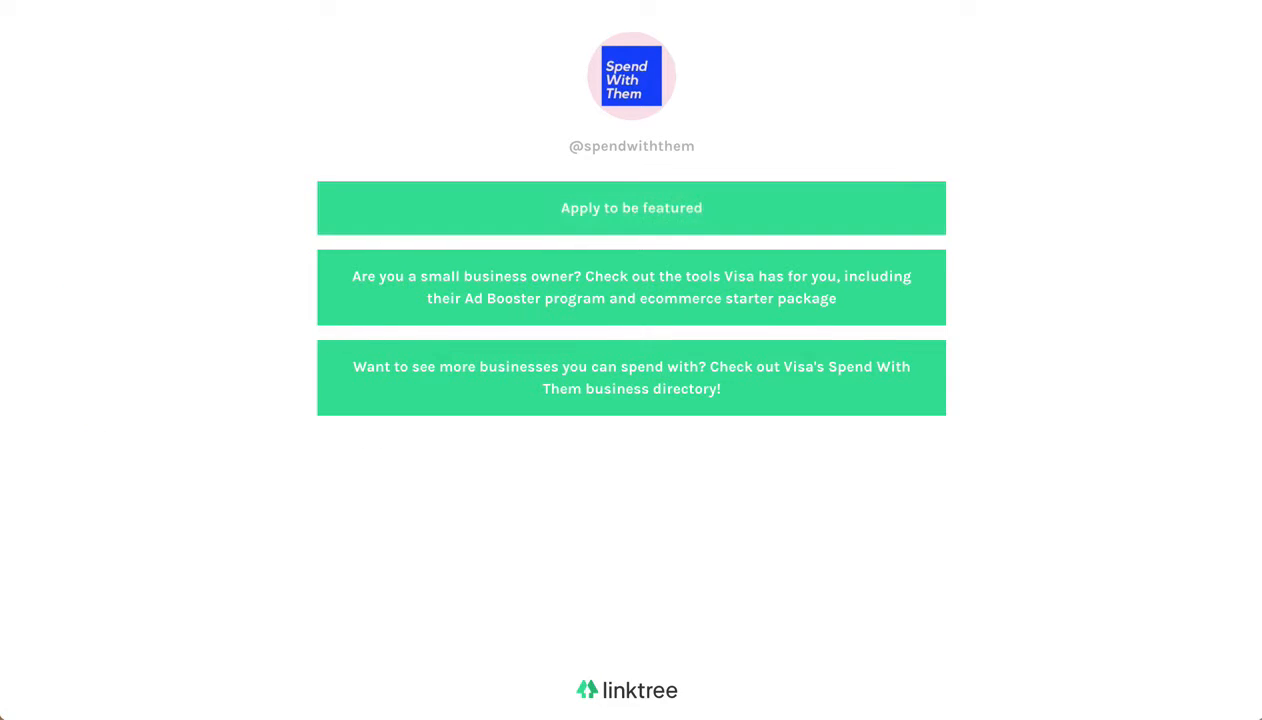
Inspect the "Apply to be featured" button on the Linktree page and give the Website button's main element the custom CSS "width: 680px;"
{"action": "right_click", "coordinate": [354, 207]}
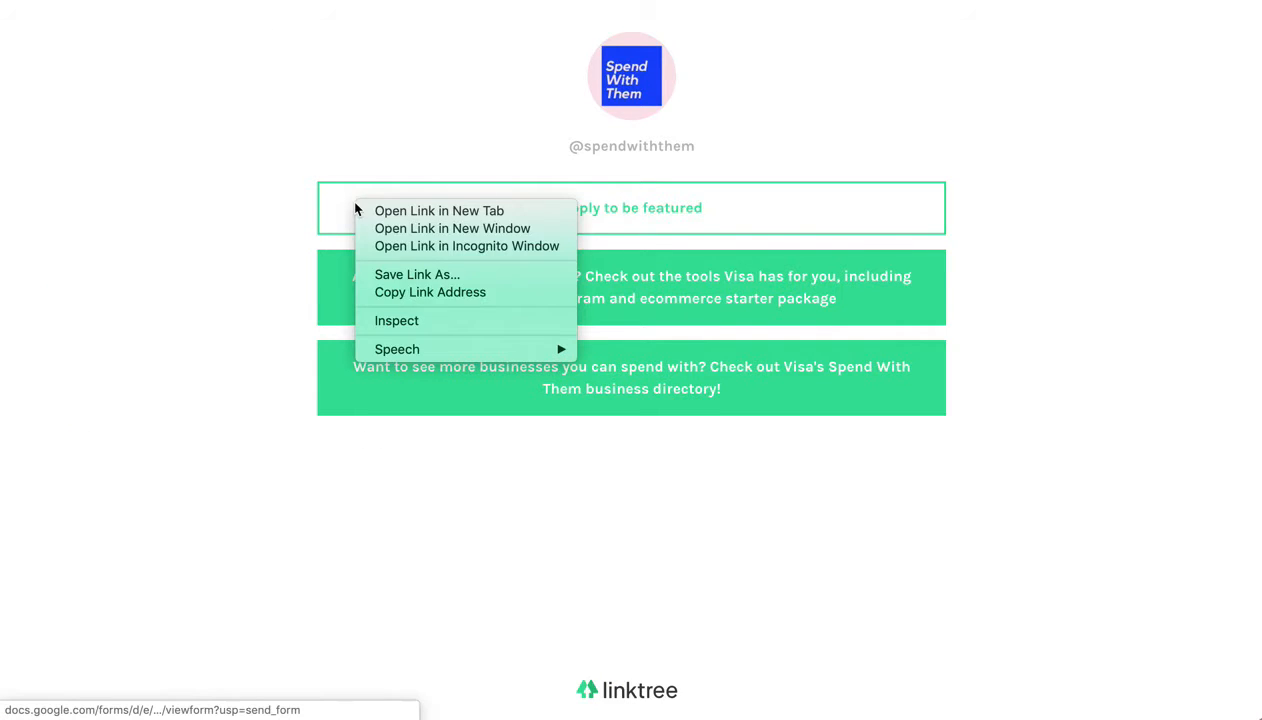
{"action": "left_click", "coordinate": [408, 321]}
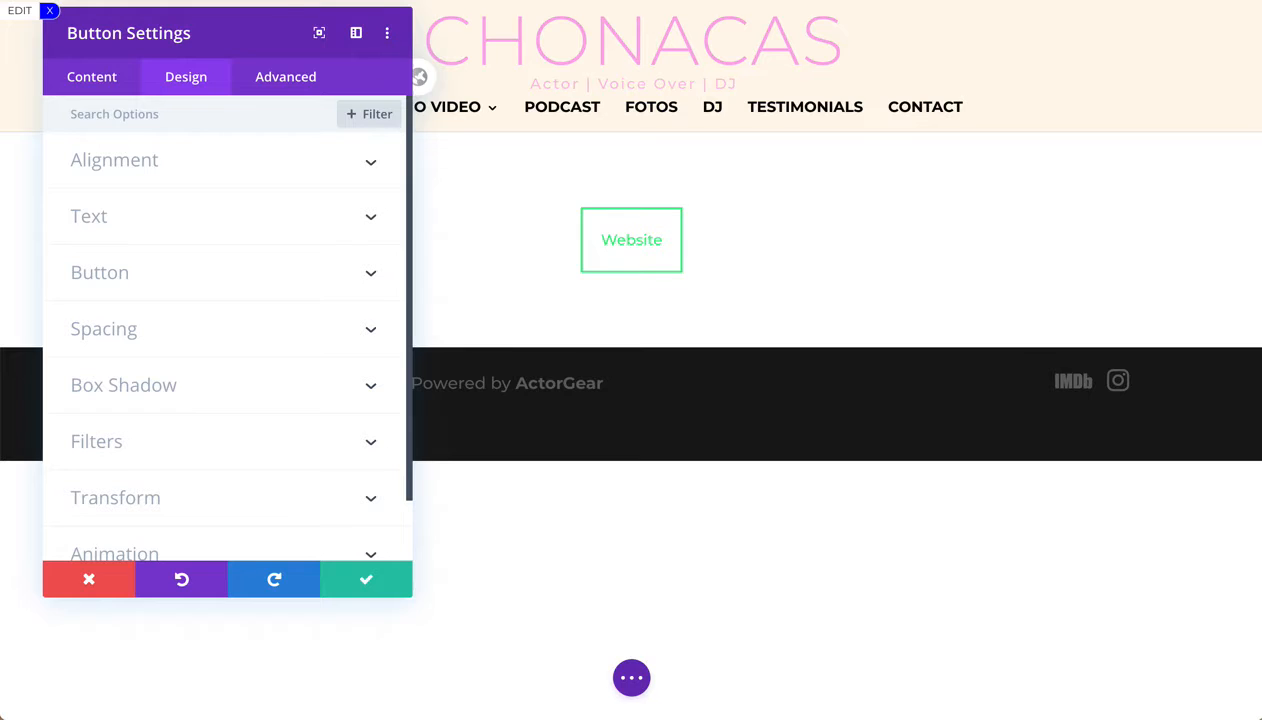
{"action": "left_click", "coordinate": [281, 84]}
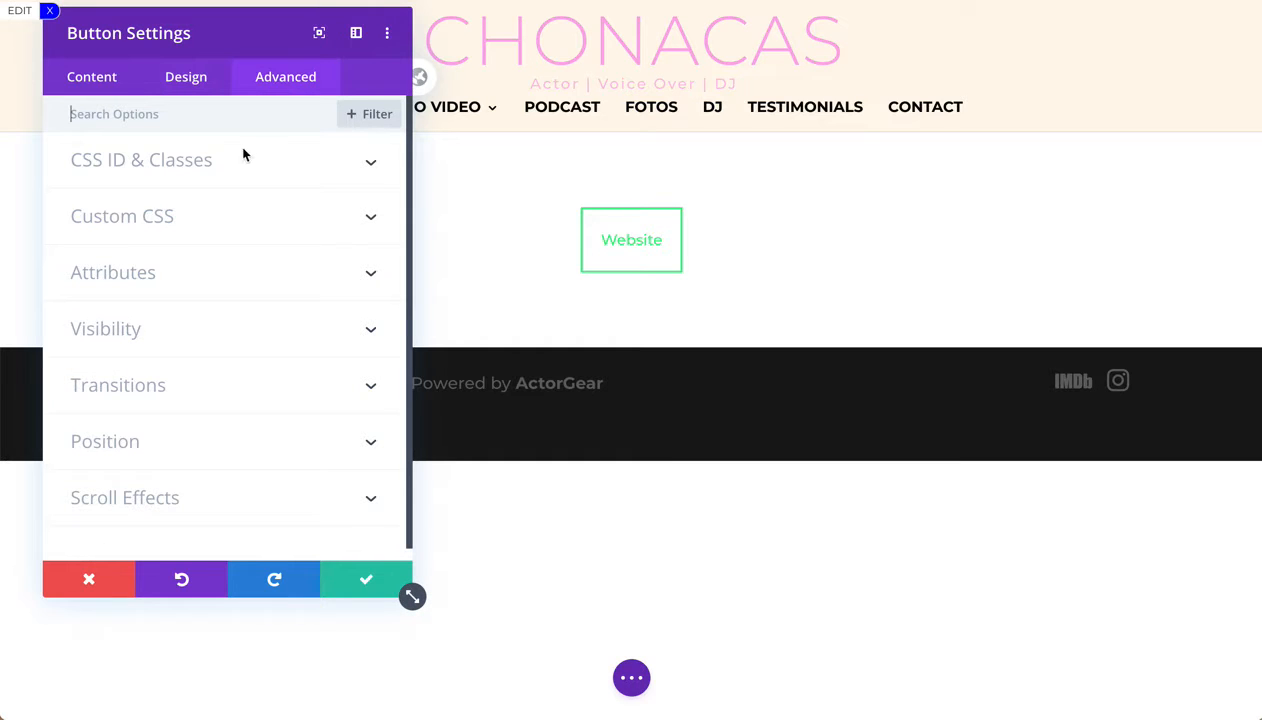
{"action": "left_click", "coordinate": [231, 219]}
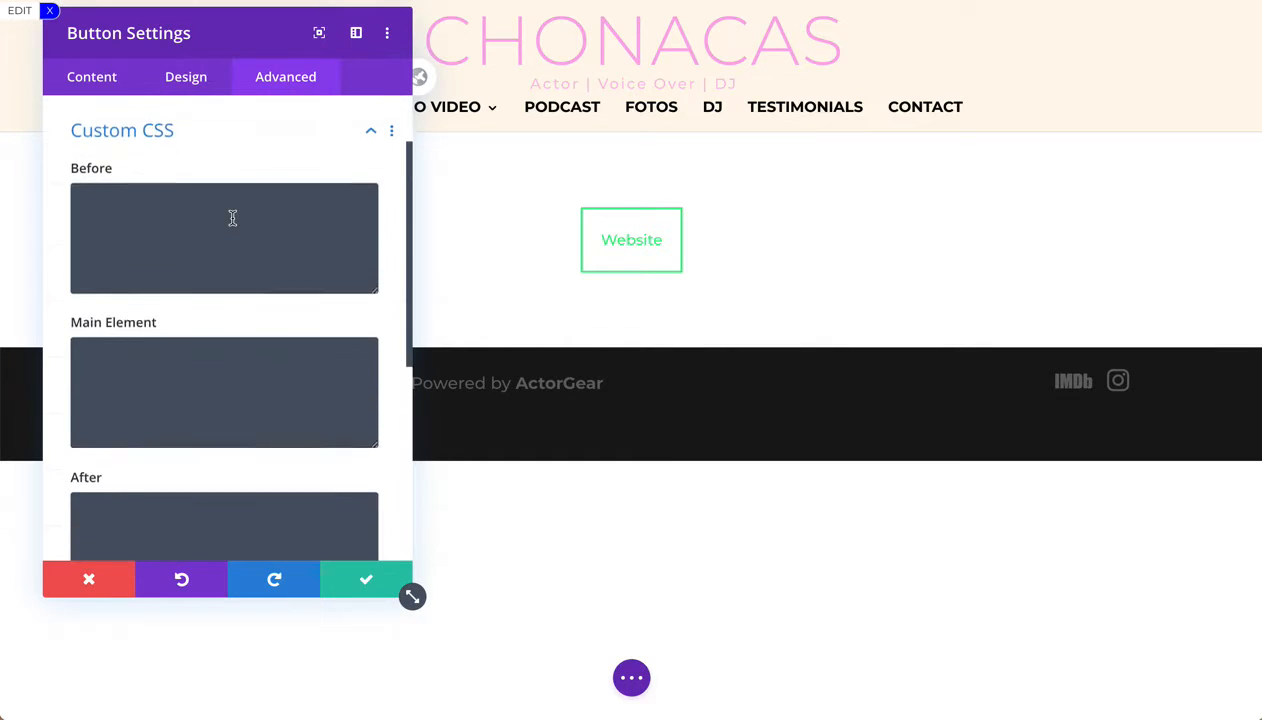
{"action": "left_click", "coordinate": [197, 363]}
{"action": "type", "text": "width: 6"}
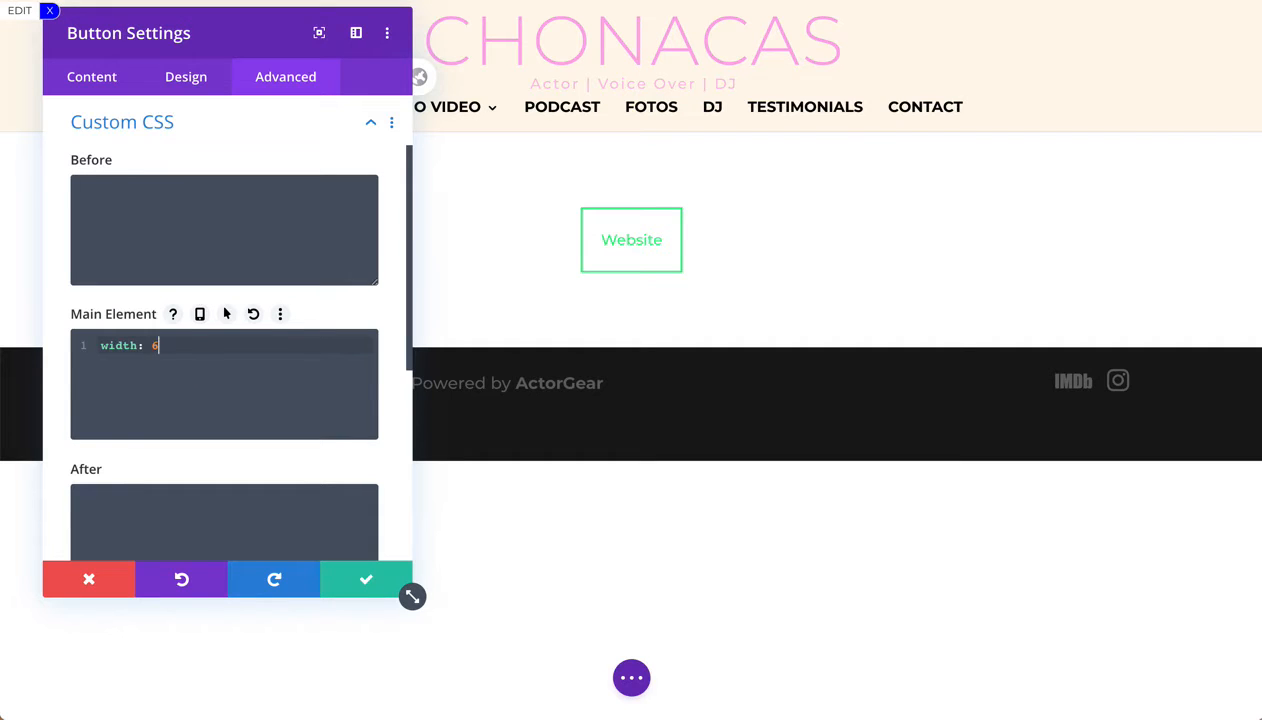
{"action": "type", "text": "80px"}
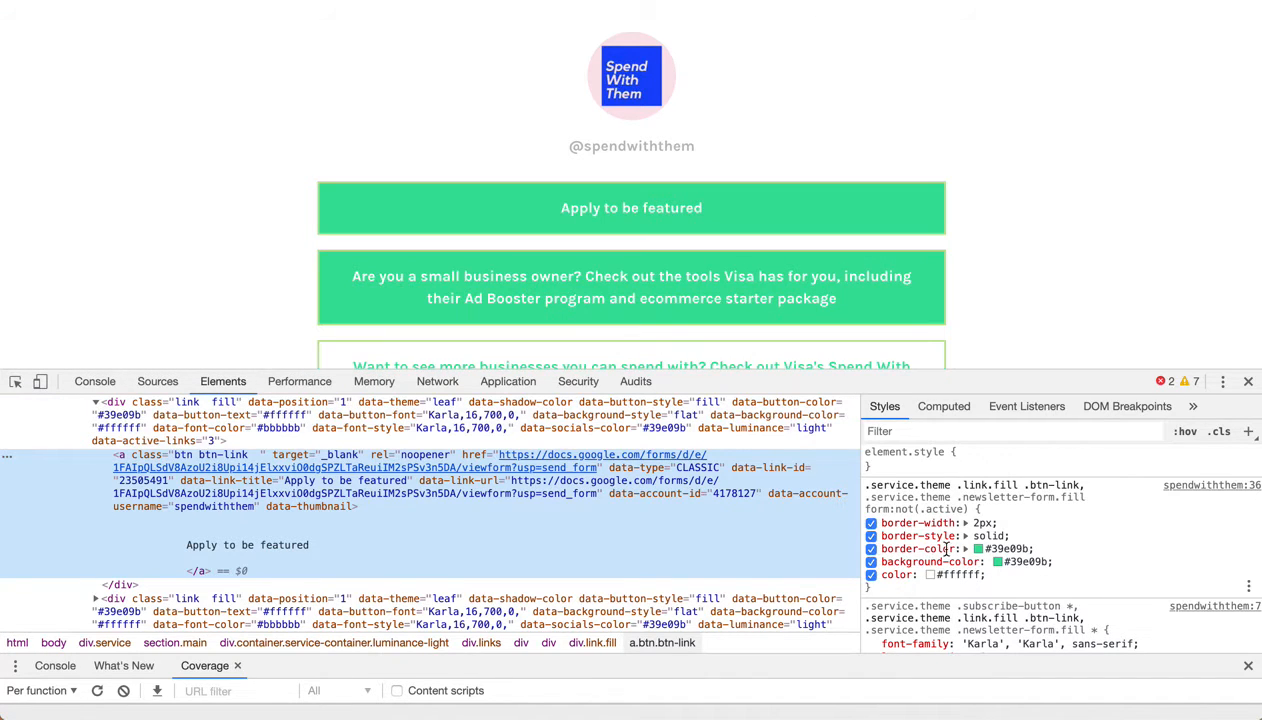
Copy the border color #39e09b from the inspected Linktree button and set it as the Website button's hover text color
{"action": "left_click", "coordinate": [1013, 550]}
{"action": "key", "text": "super+c"}
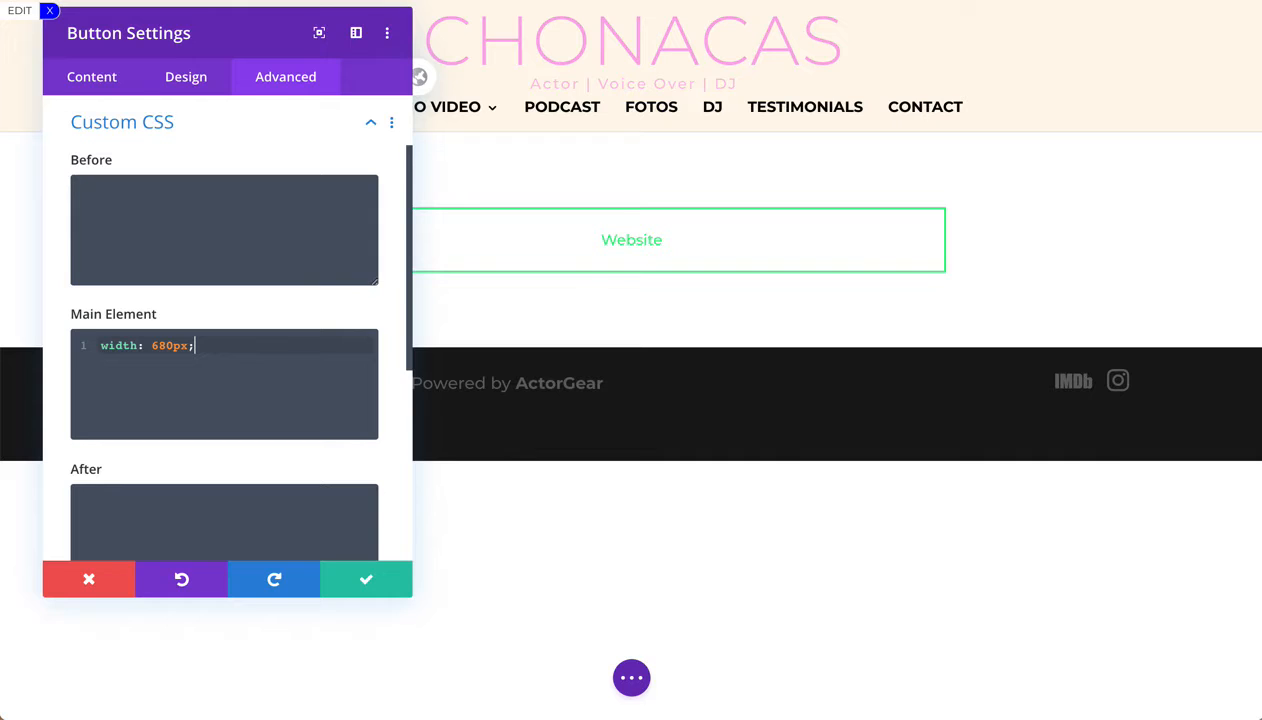
{"action": "left_click", "coordinate": [181, 88]}
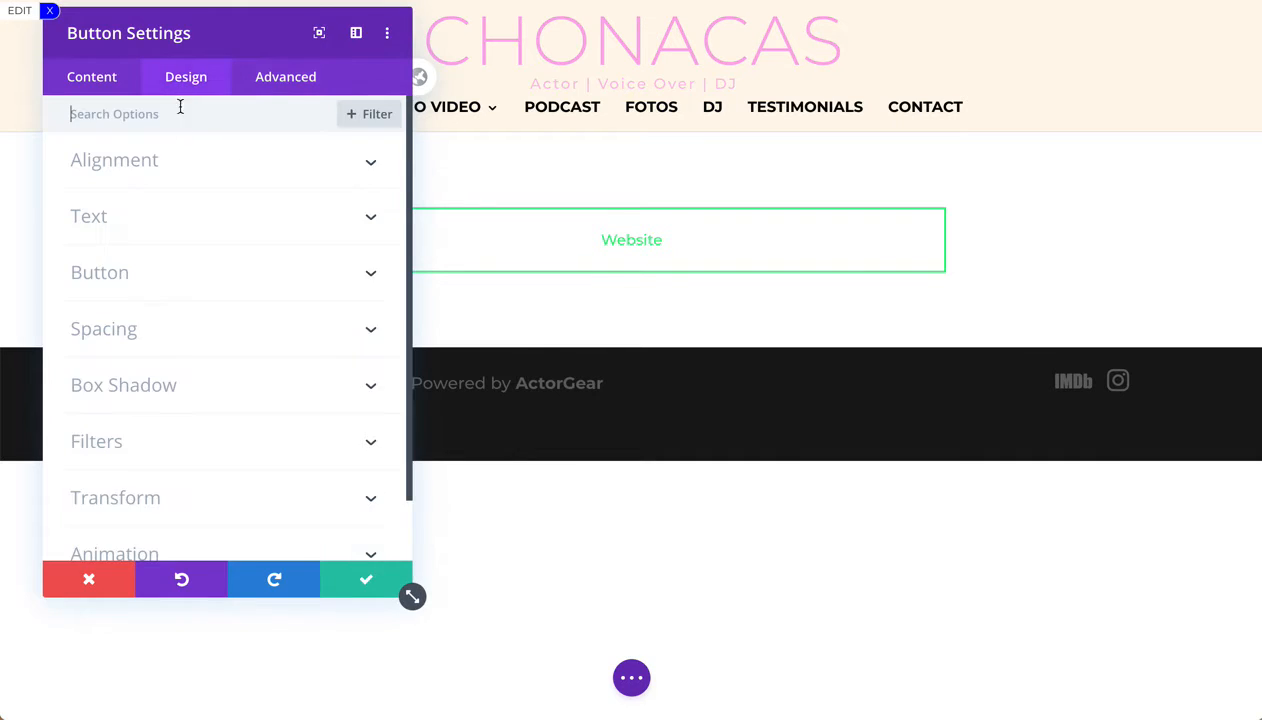
{"action": "left_click", "coordinate": [162, 273]}
{"action": "scroll", "coordinate": [169, 369], "scroll_direction": "down", "scroll_amount": 2}
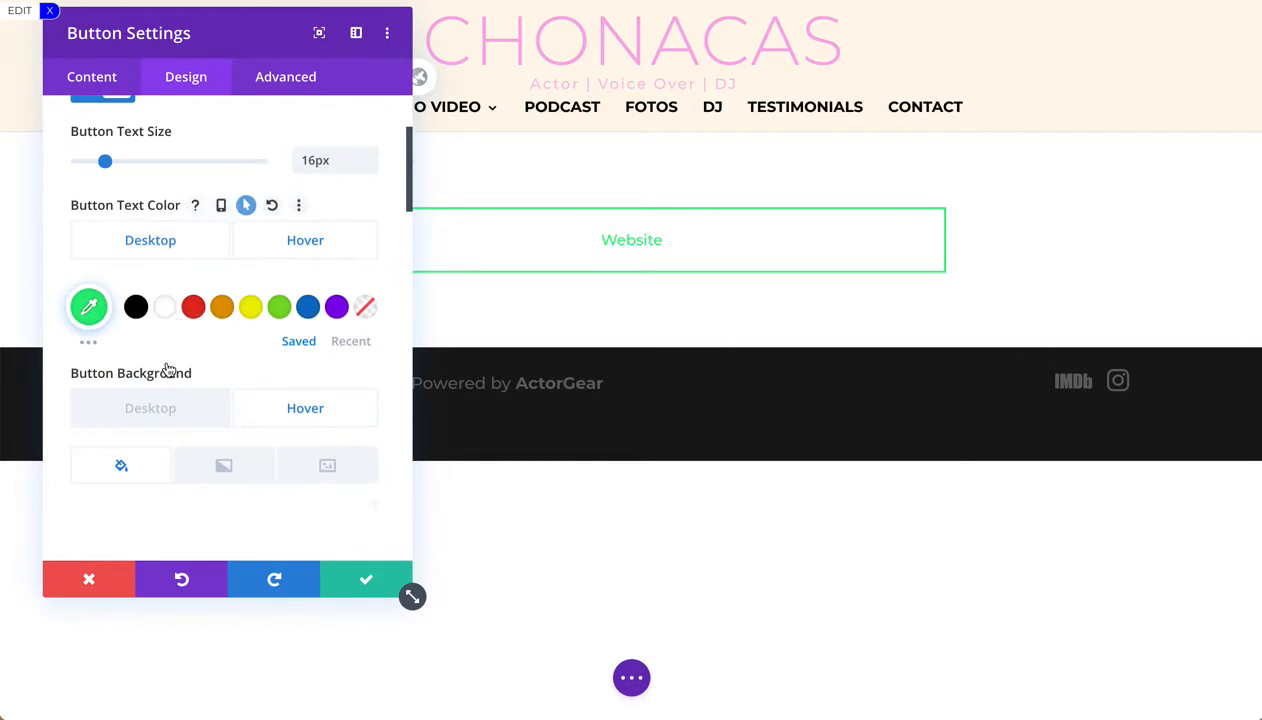
{"action": "left_click", "coordinate": [87, 302]}
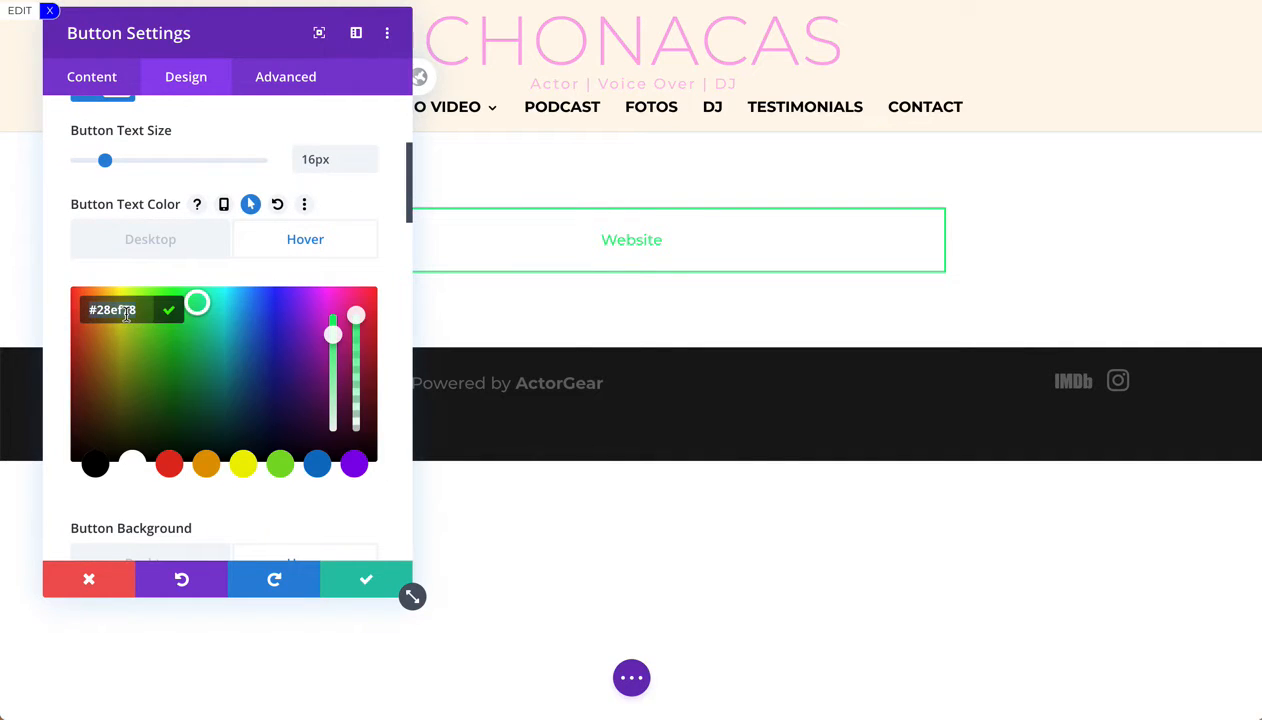
{"action": "key", "text": "super+v"}
{"action": "left_click", "coordinate": [169, 312]}
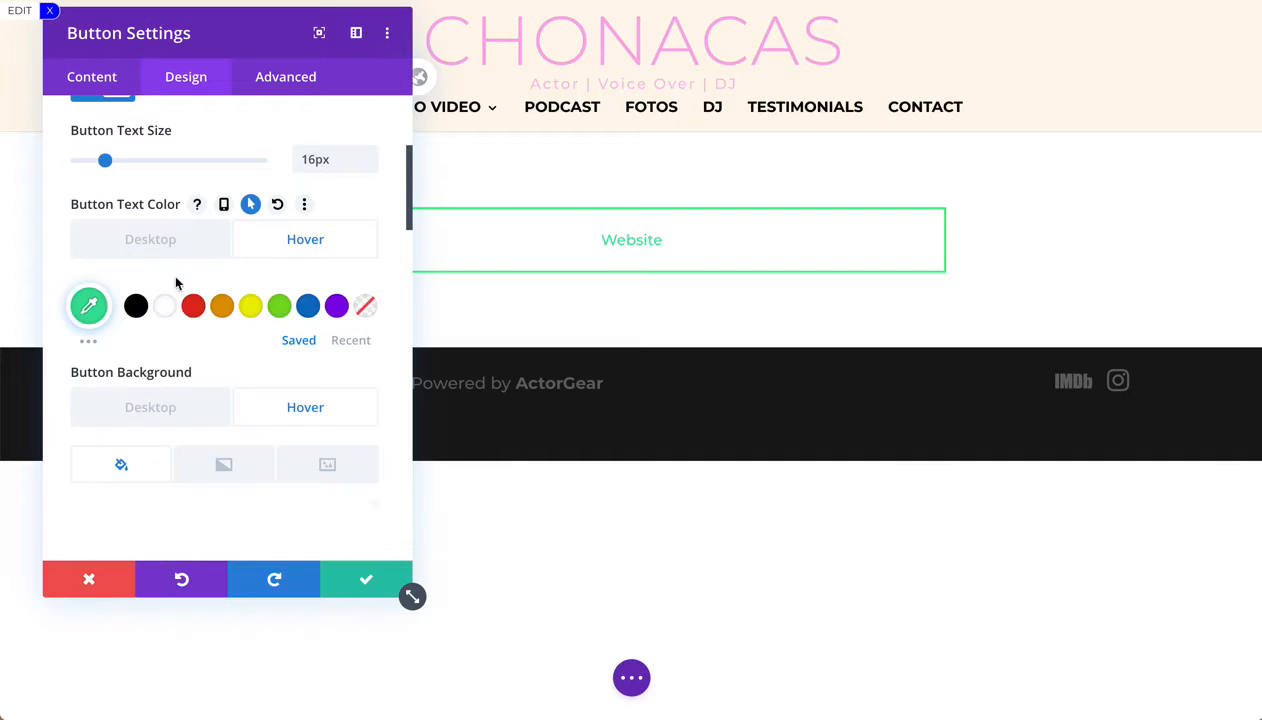
Set the Website button's border color to #39e09b
{"action": "scroll", "coordinate": [177, 428], "scroll_direction": "down", "scroll_amount": 3}
{"action": "scroll", "coordinate": [181, 390], "scroll_direction": "down", "scroll_amount": 5}
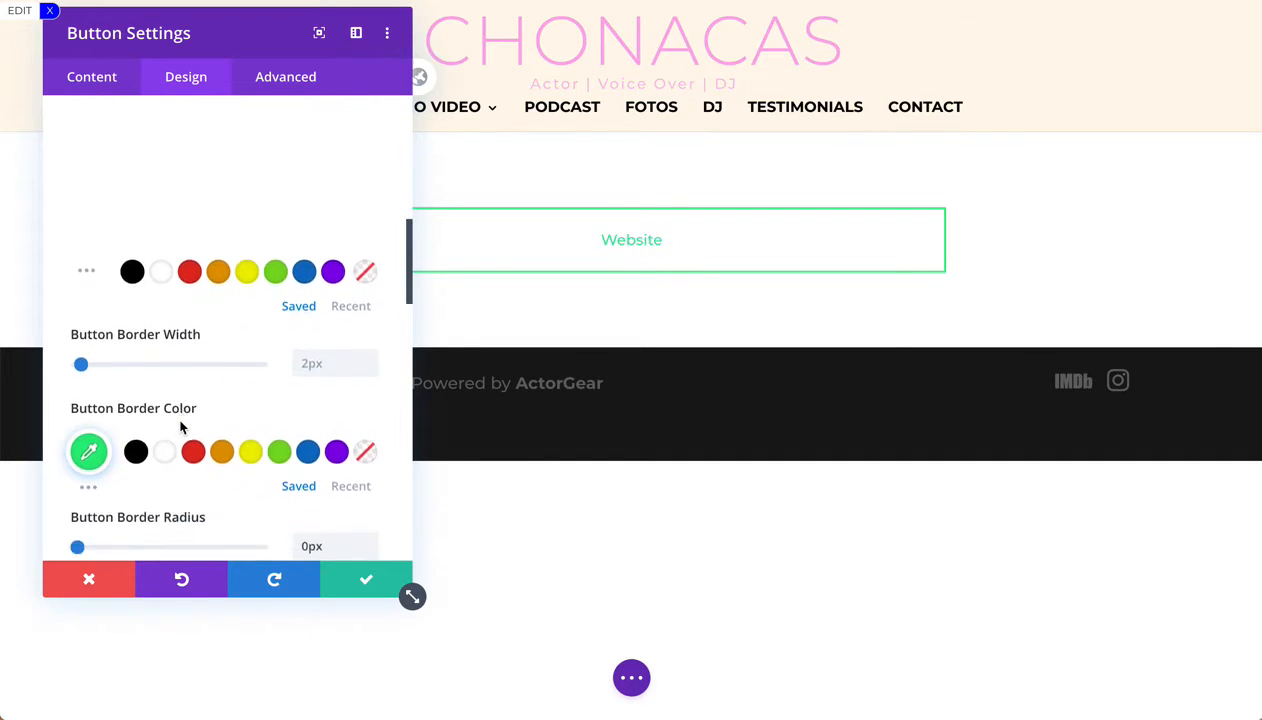
{"action": "left_click", "coordinate": [89, 342]}
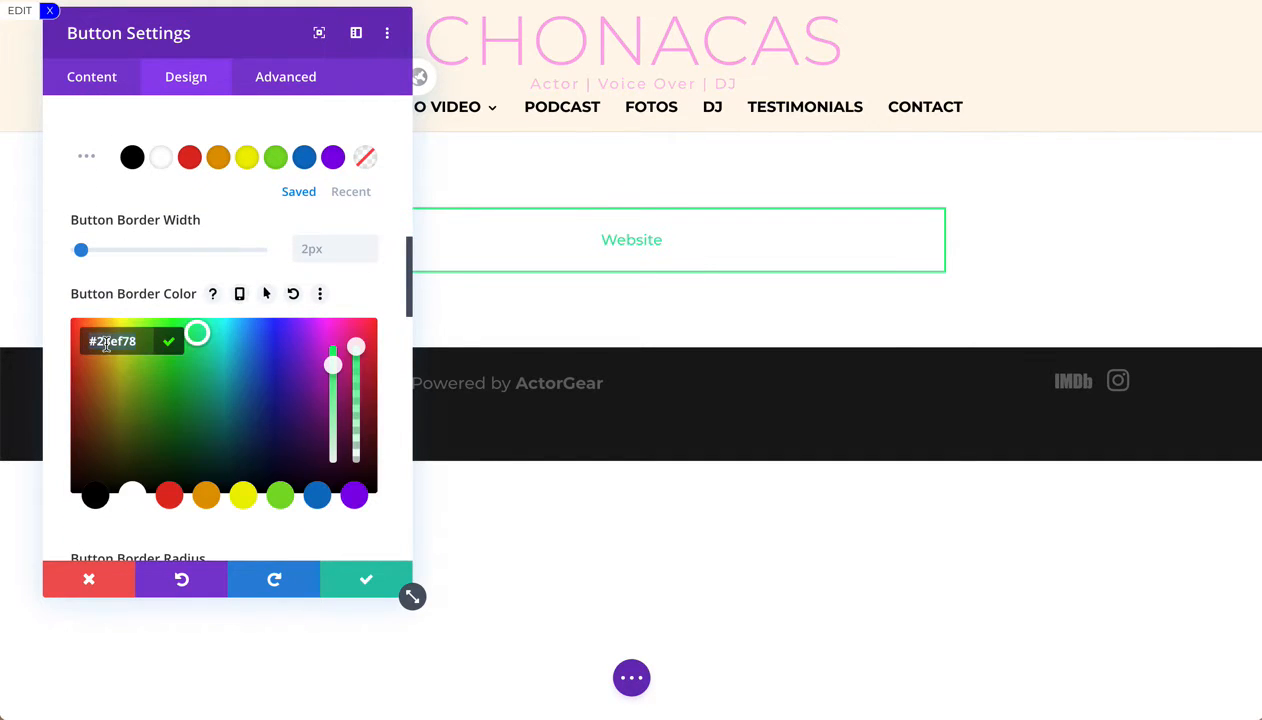
{"action": "key", "text": "super+v"}
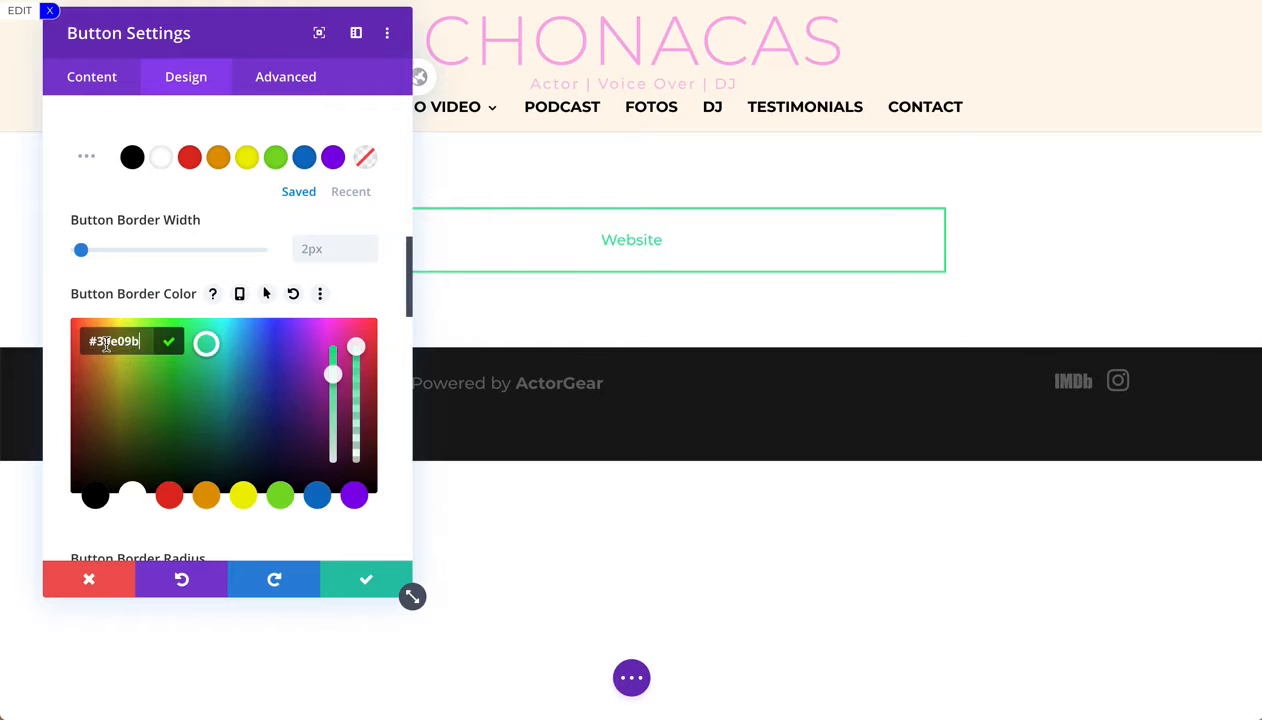
Set the Website button's desktop background color to #39e09b and save the button's settings
{"action": "left_click", "coordinate": [172, 343]}
{"action": "scroll", "coordinate": [172, 402], "scroll_direction": "up", "scroll_amount": 5}
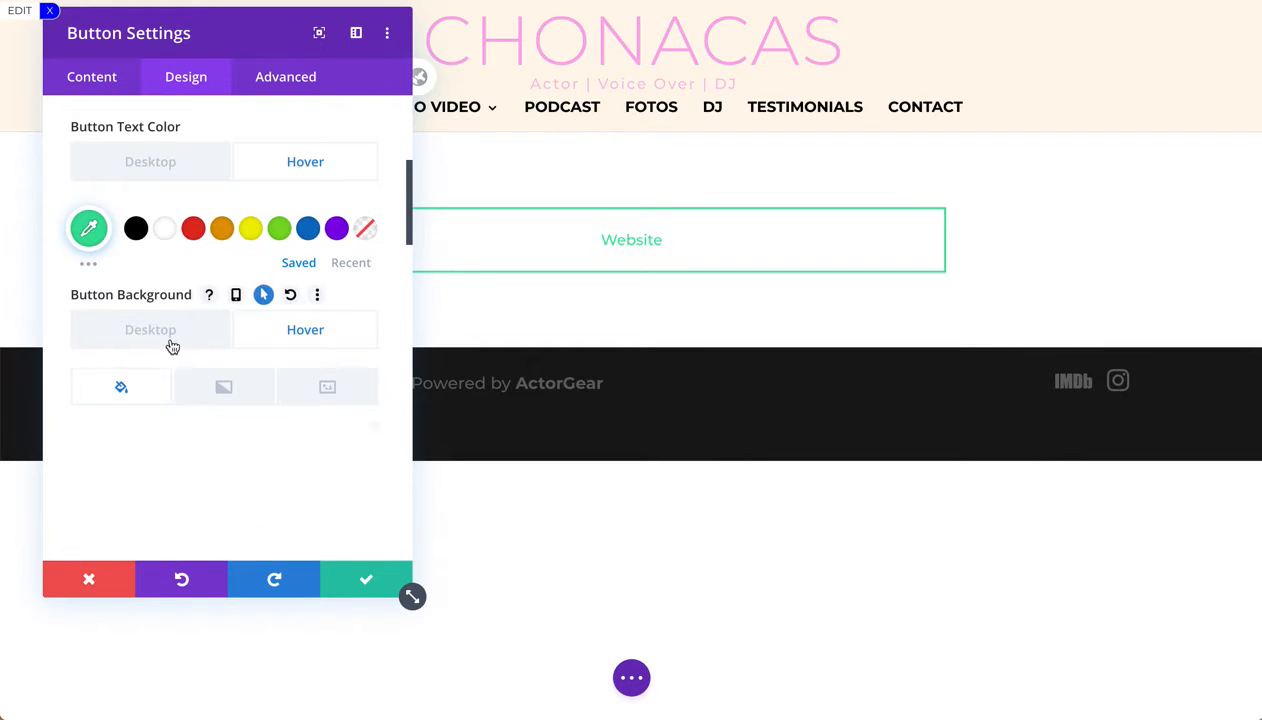
{"action": "left_click", "coordinate": [172, 346]}
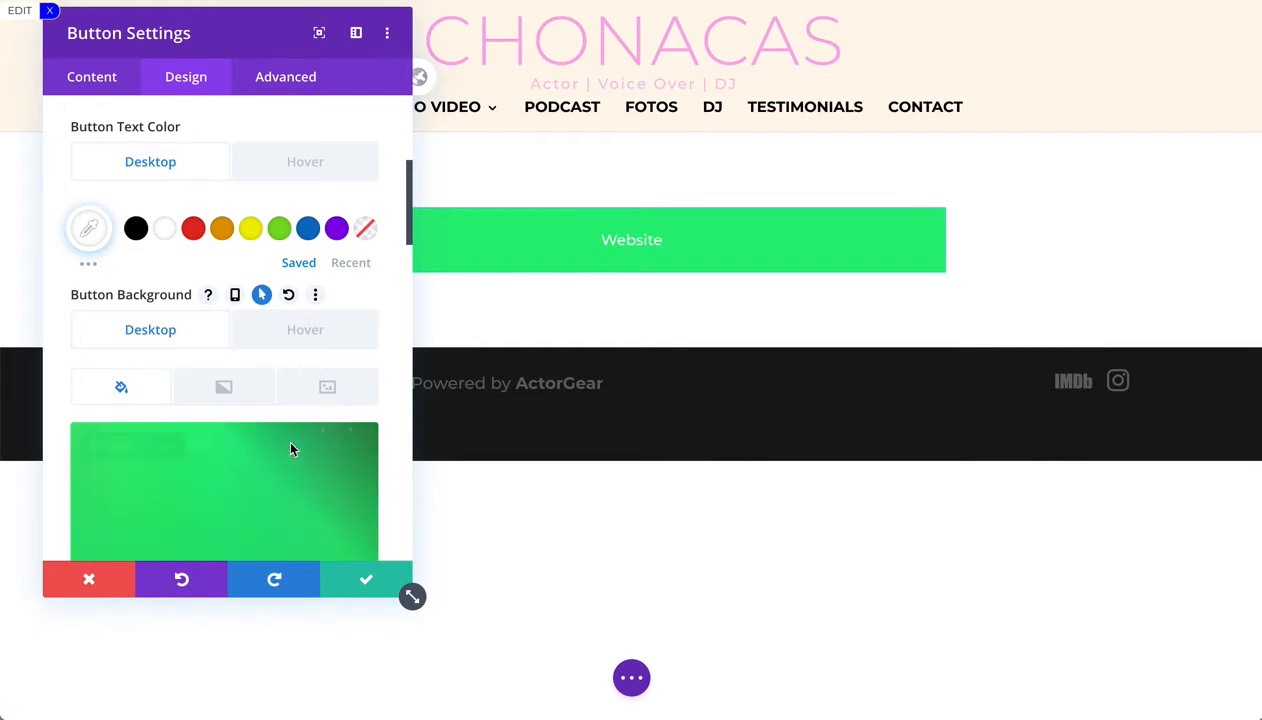
{"action": "left_click", "coordinate": [291, 449]}
{"action": "key", "text": "super+v"}
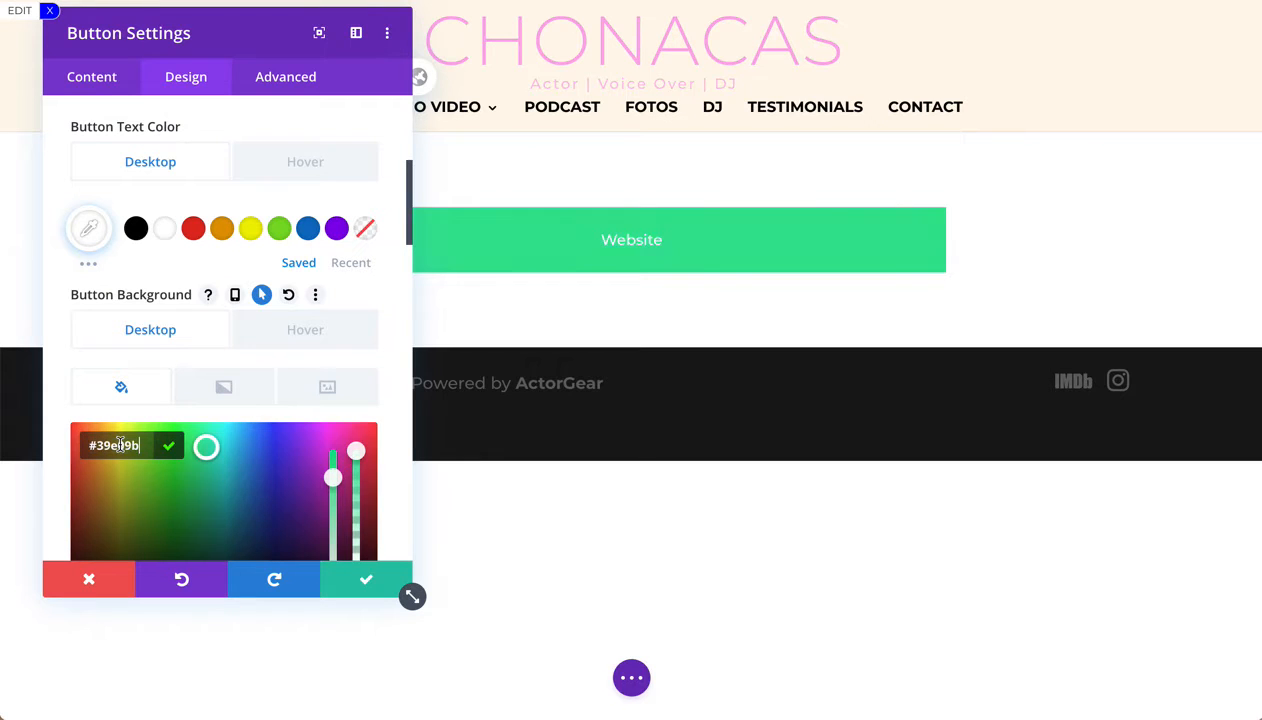
{"action": "left_click", "coordinate": [372, 580]}
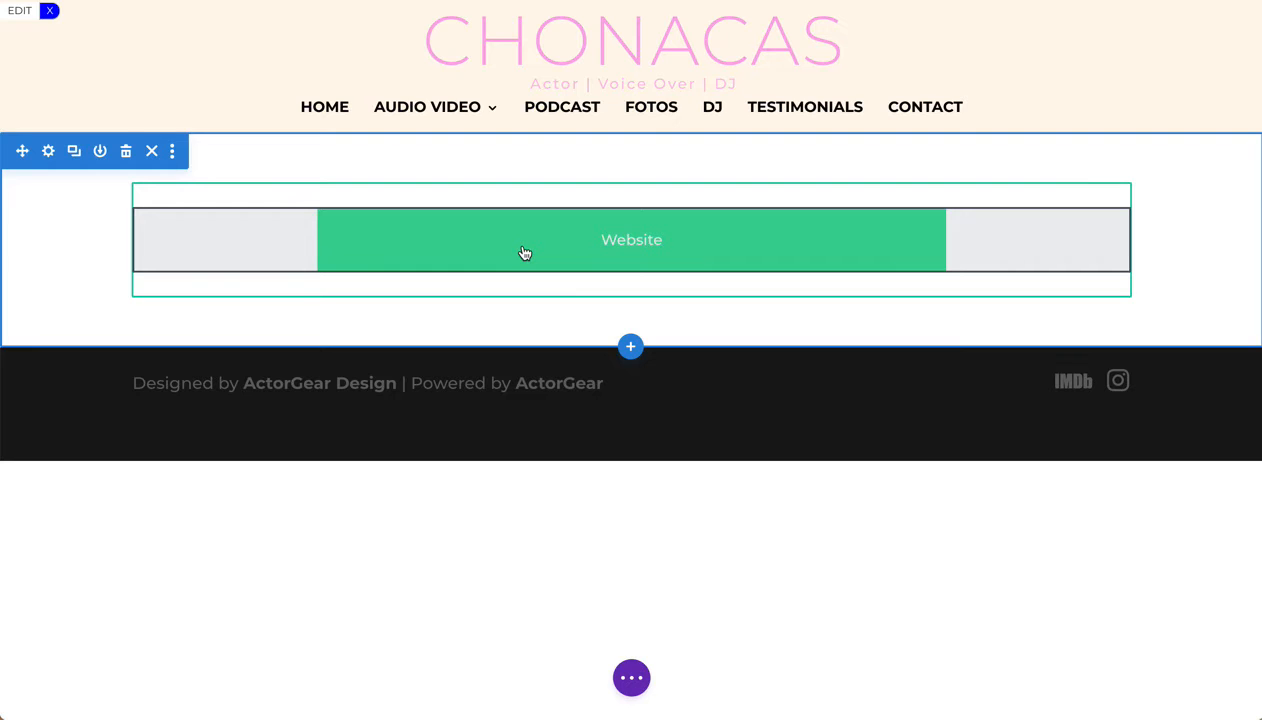
Preview the Website button in the phone layout and return to the desktop layout
{"action": "left_click", "coordinate": [630, 666]}
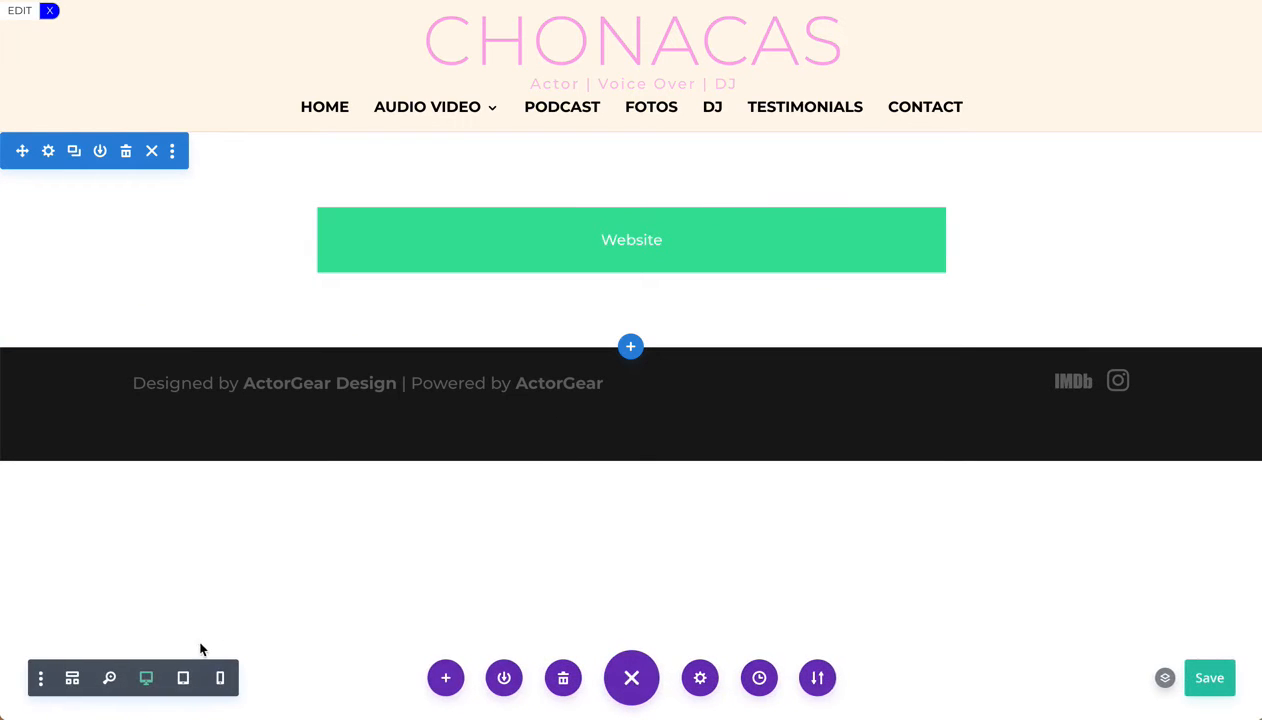
{"action": "left_click", "coordinate": [221, 679]}
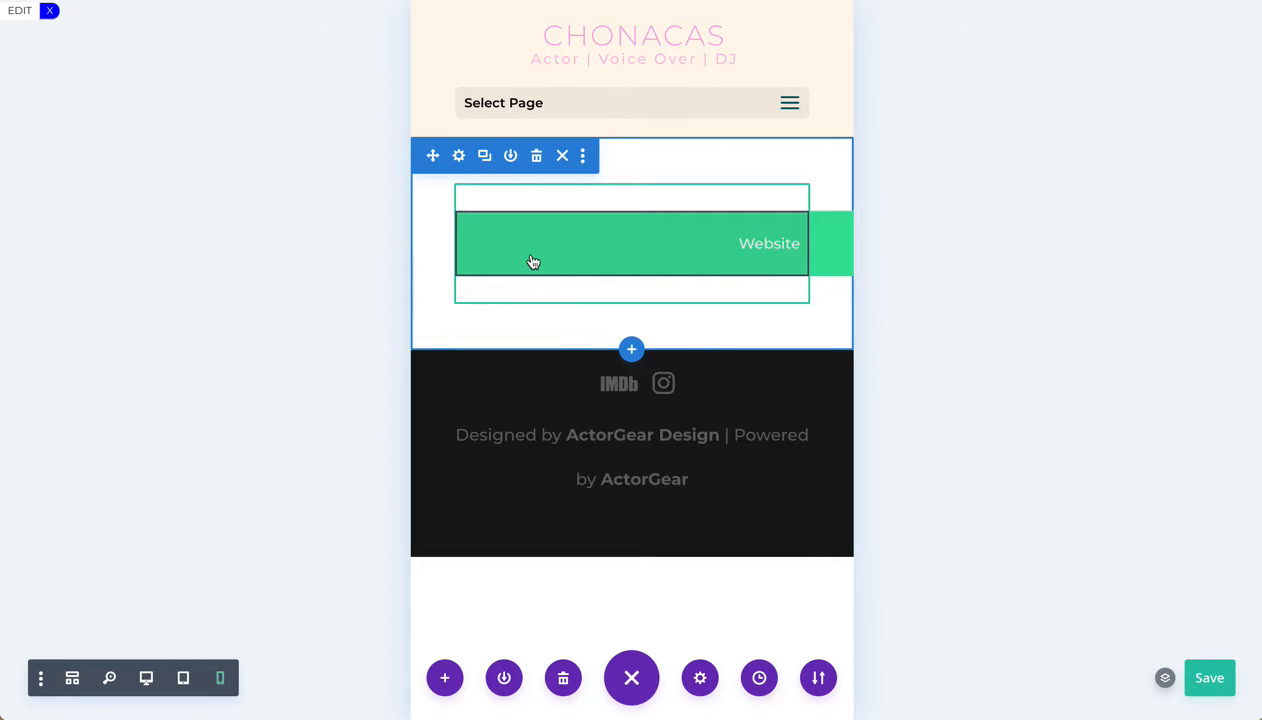
{"action": "left_click", "coordinate": [146, 679]}
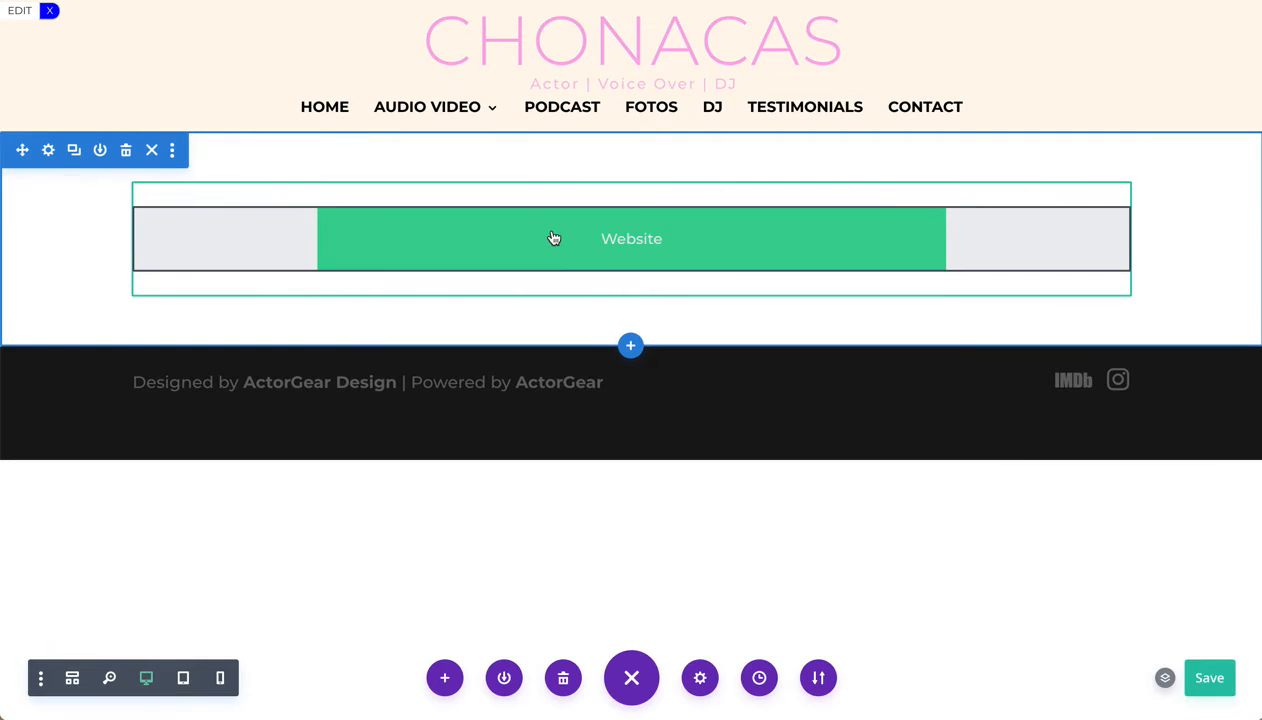
Add the phone-only custom CSS "width: 100%" to the Website button's main element and save the settings
{"action": "left_click", "coordinate": [583, 252]}
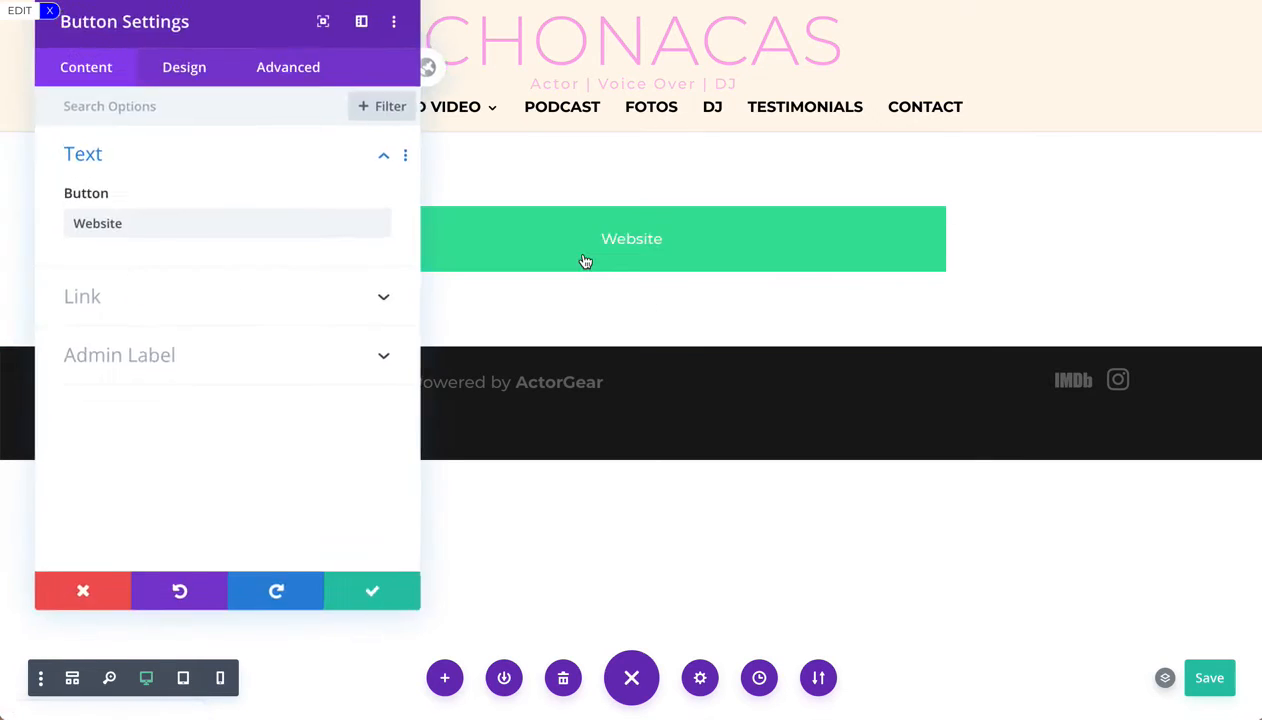
{"action": "left_click", "coordinate": [289, 92]}
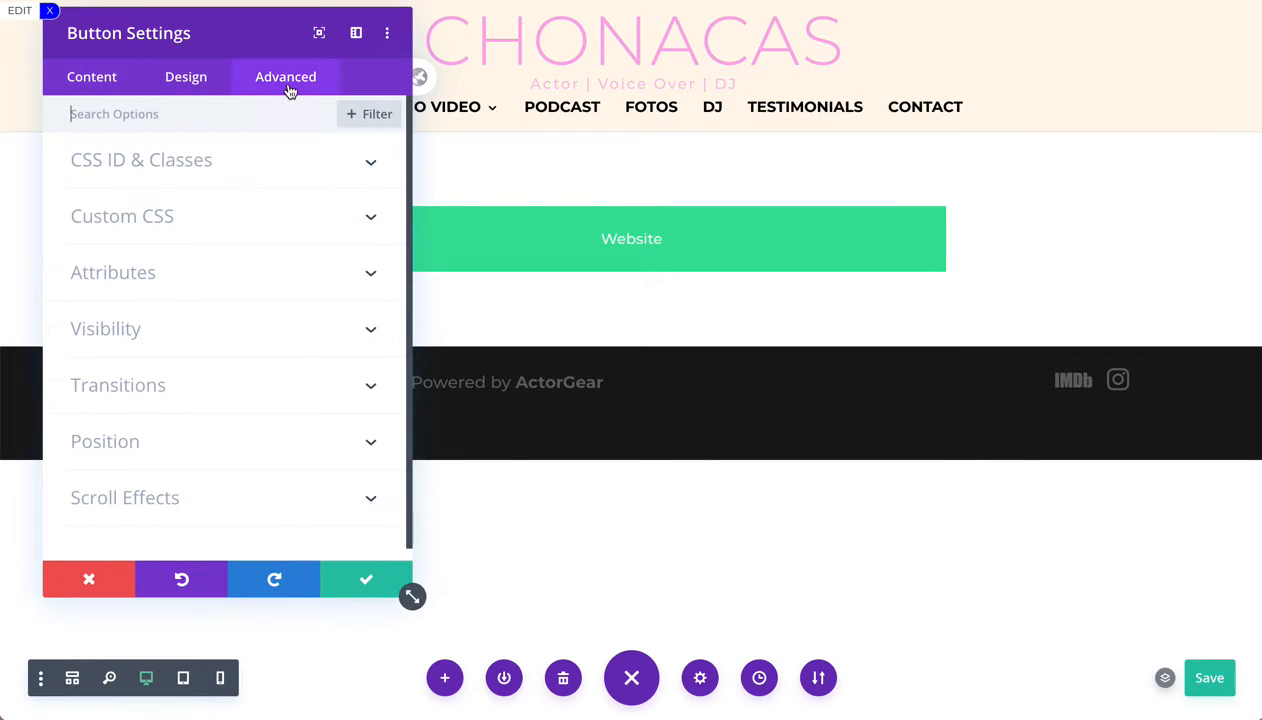
{"action": "left_click", "coordinate": [211, 222]}
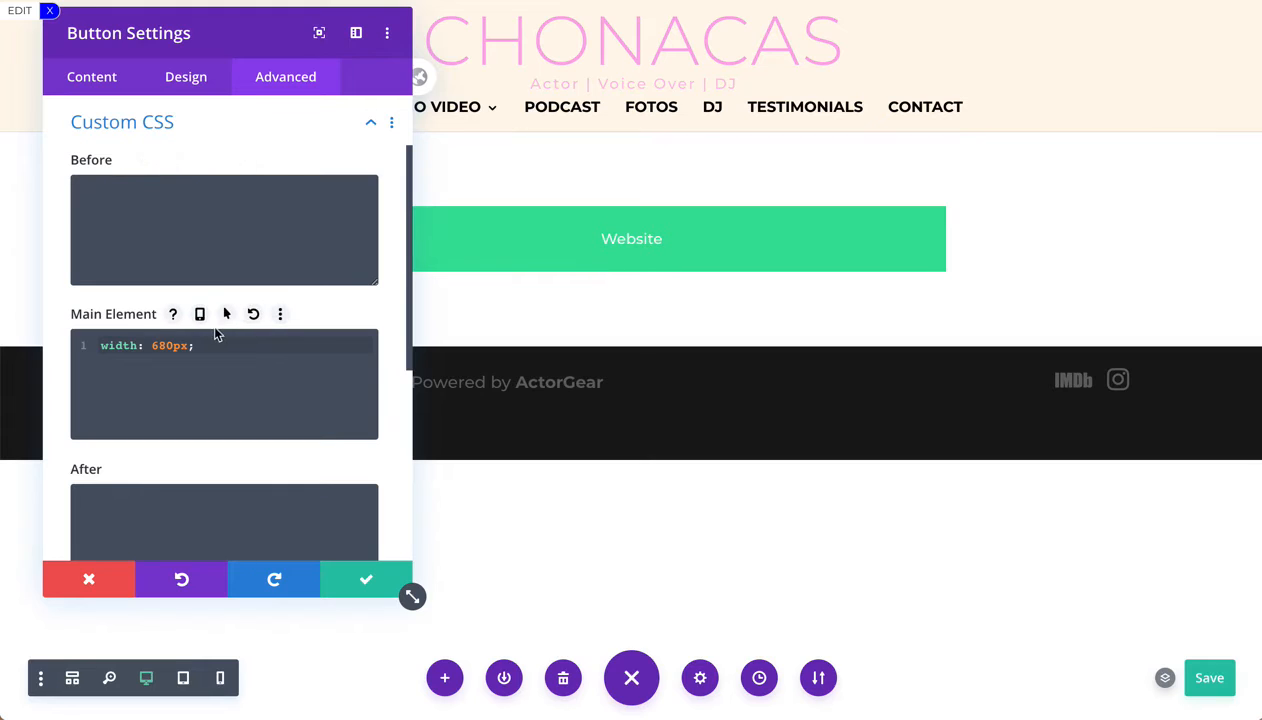
{"action": "left_click", "coordinate": [200, 314]}
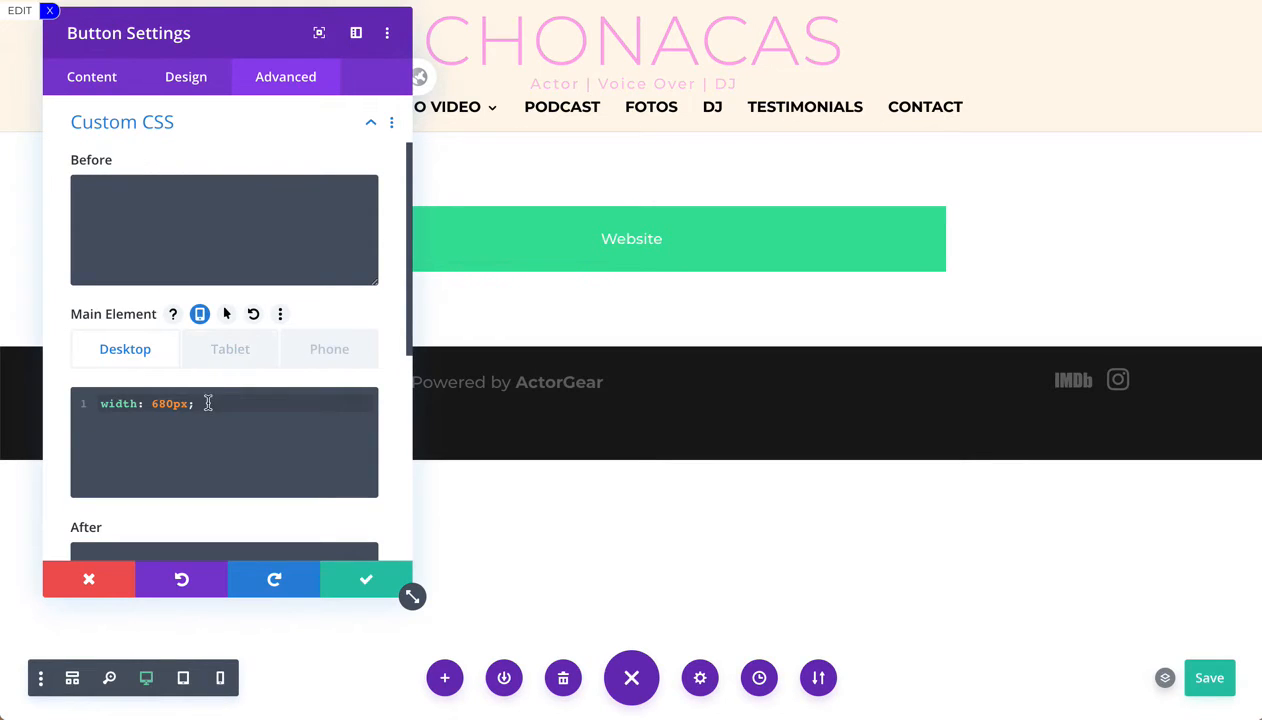
{"action": "left_click", "coordinate": [338, 353]}
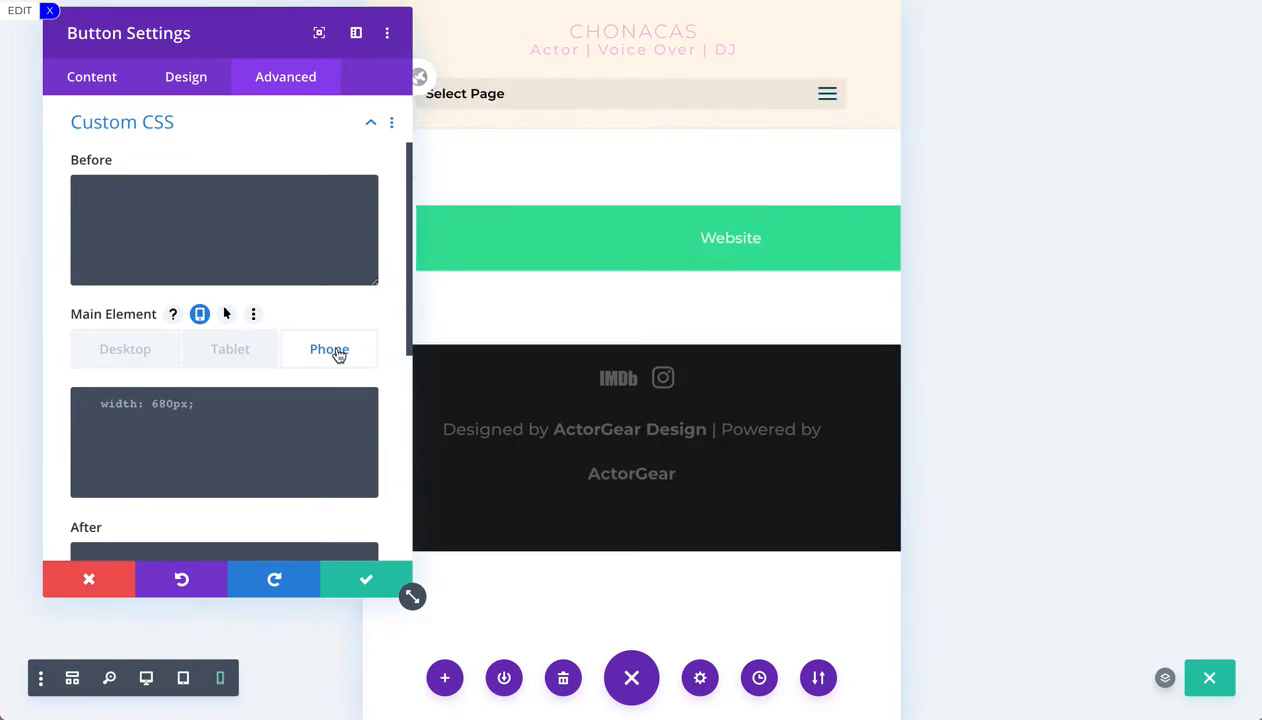
{"action": "type", "text": "width: 100"}
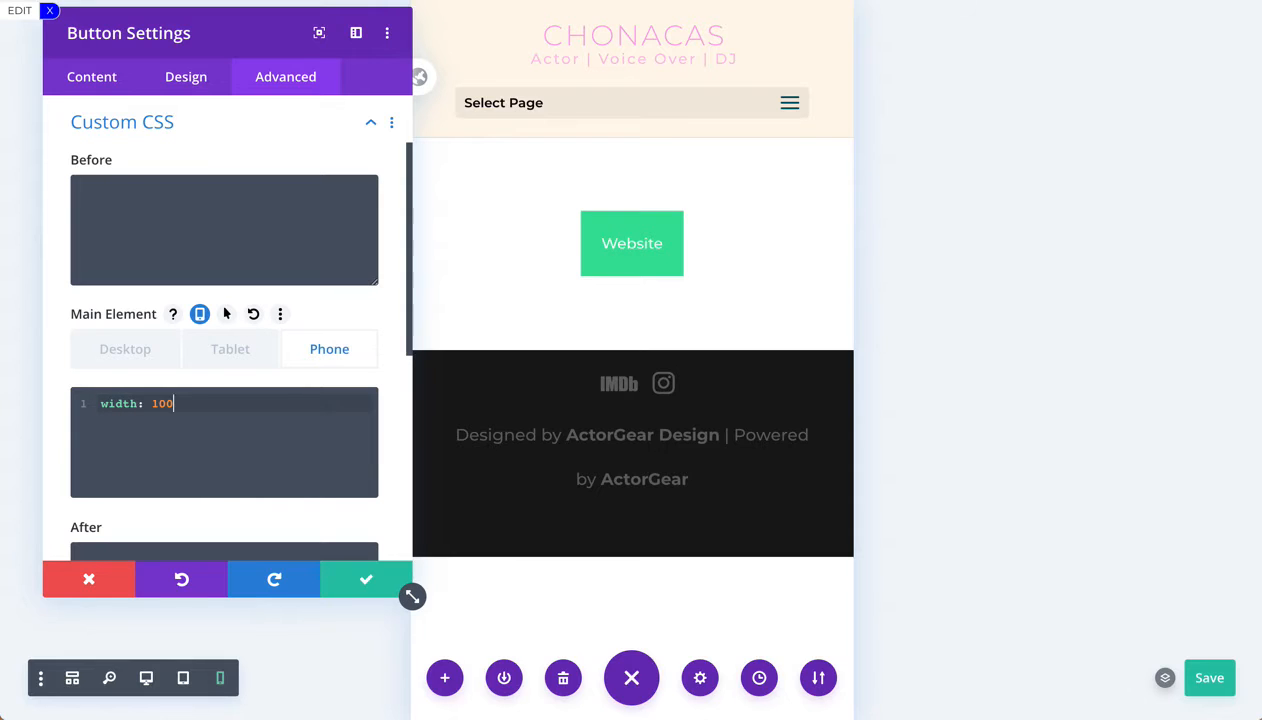
{"action": "type", "text": "%"}
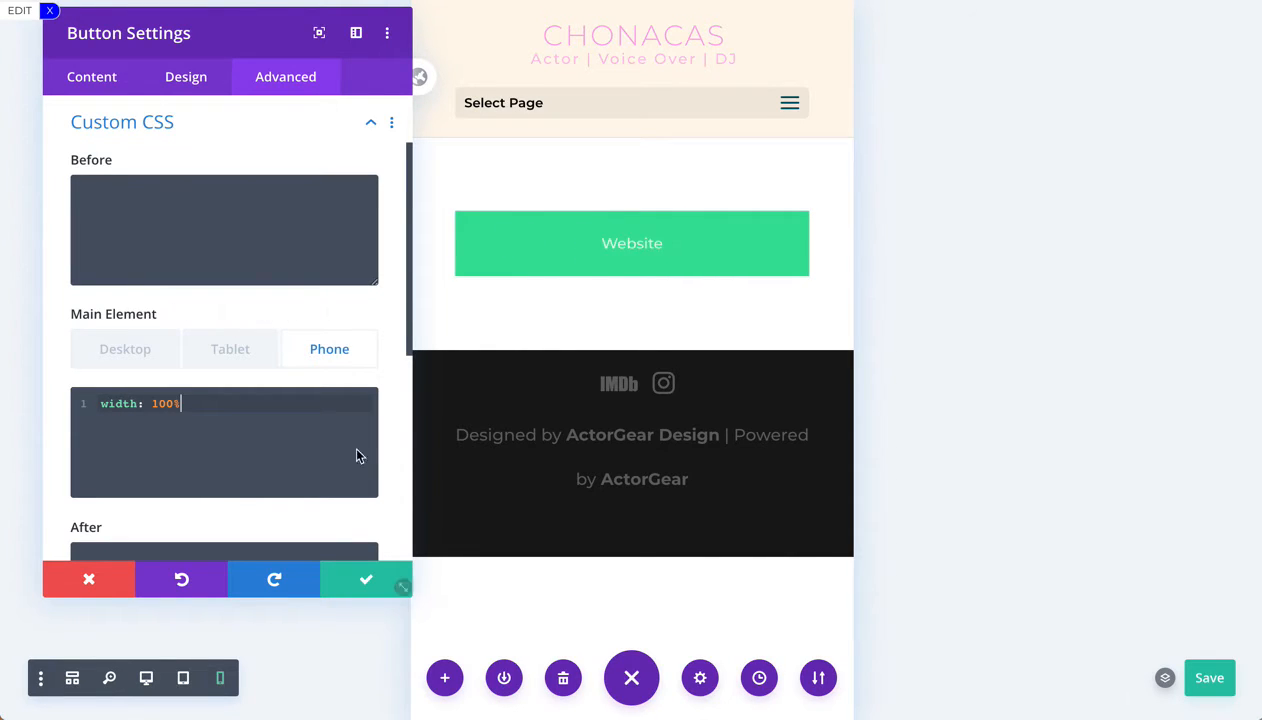
{"action": "left_click", "coordinate": [358, 580]}
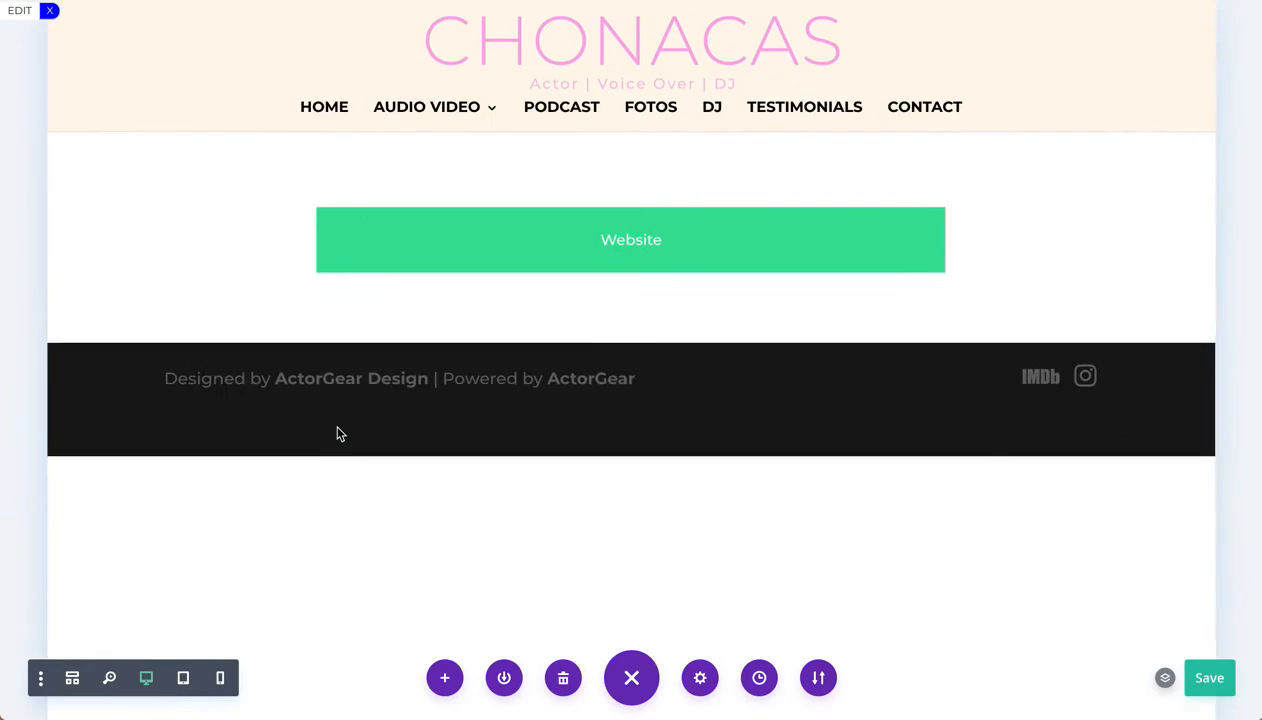
Check the button's phone-specific width in the phone layout and switch back to desktop
{"action": "left_click", "coordinate": [221, 679]}
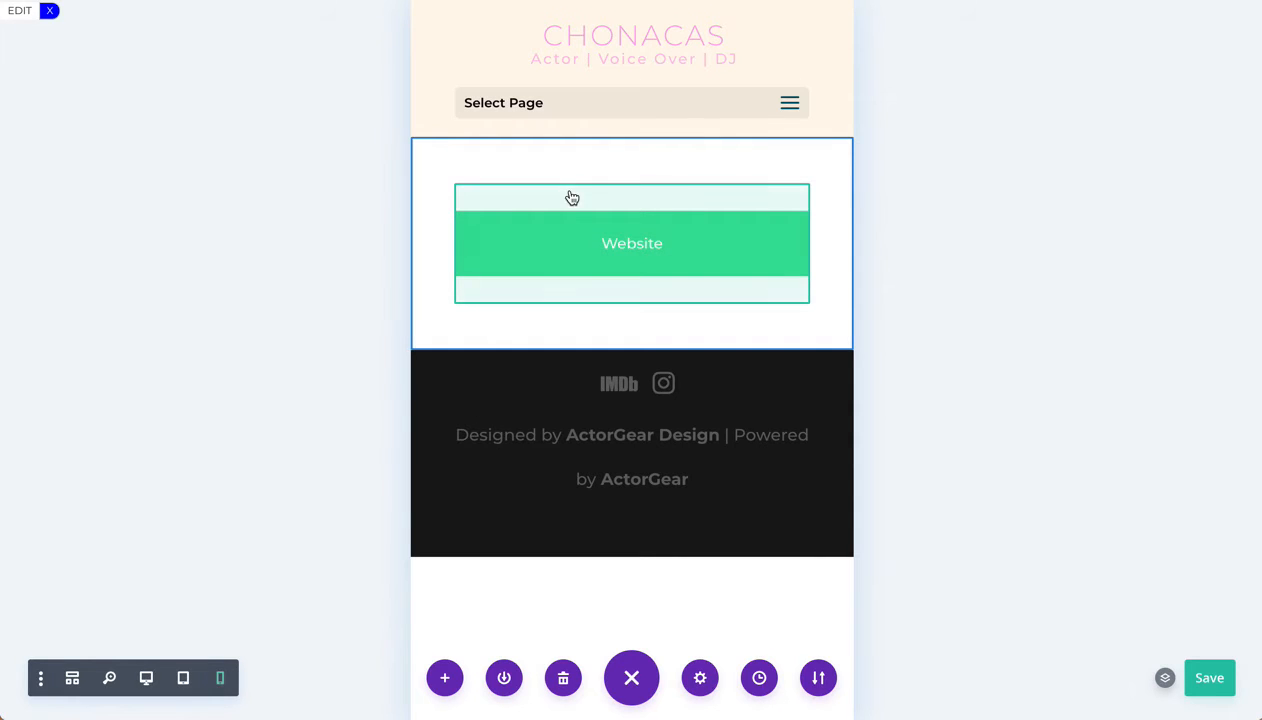
{"action": "mouse_move", "coordinate": [572, 208]}
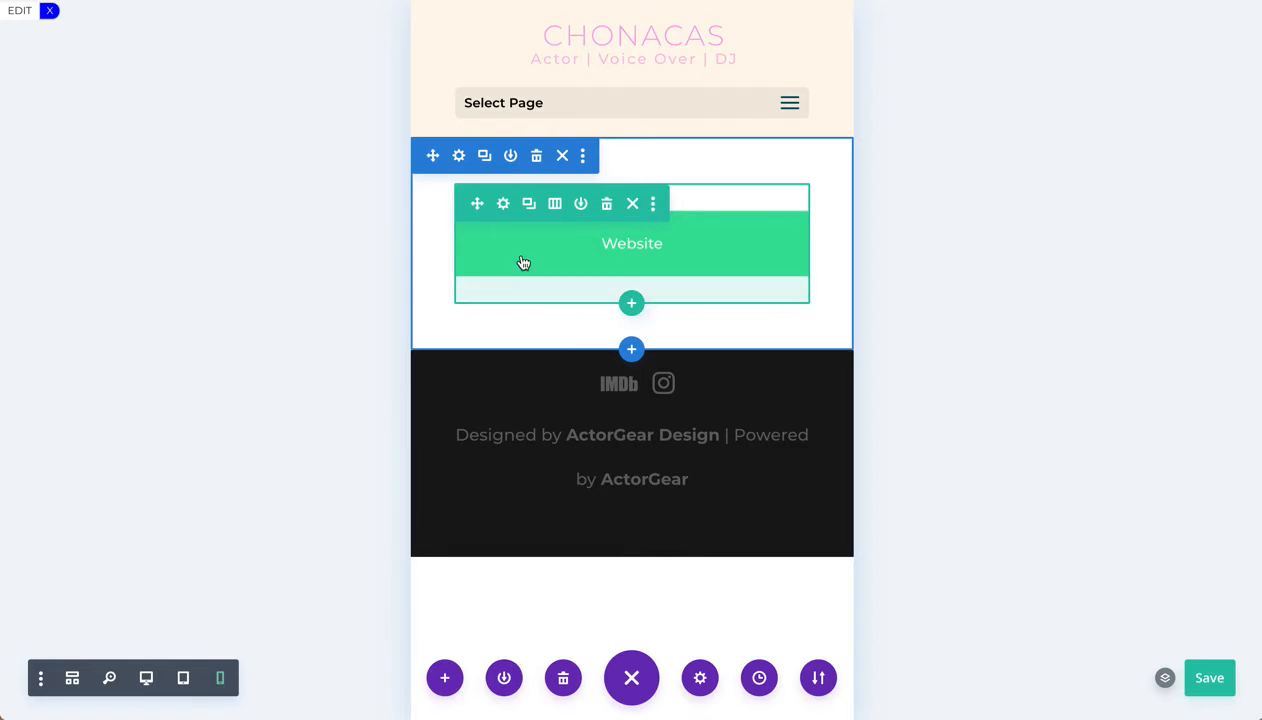
{"action": "left_click", "coordinate": [146, 678]}
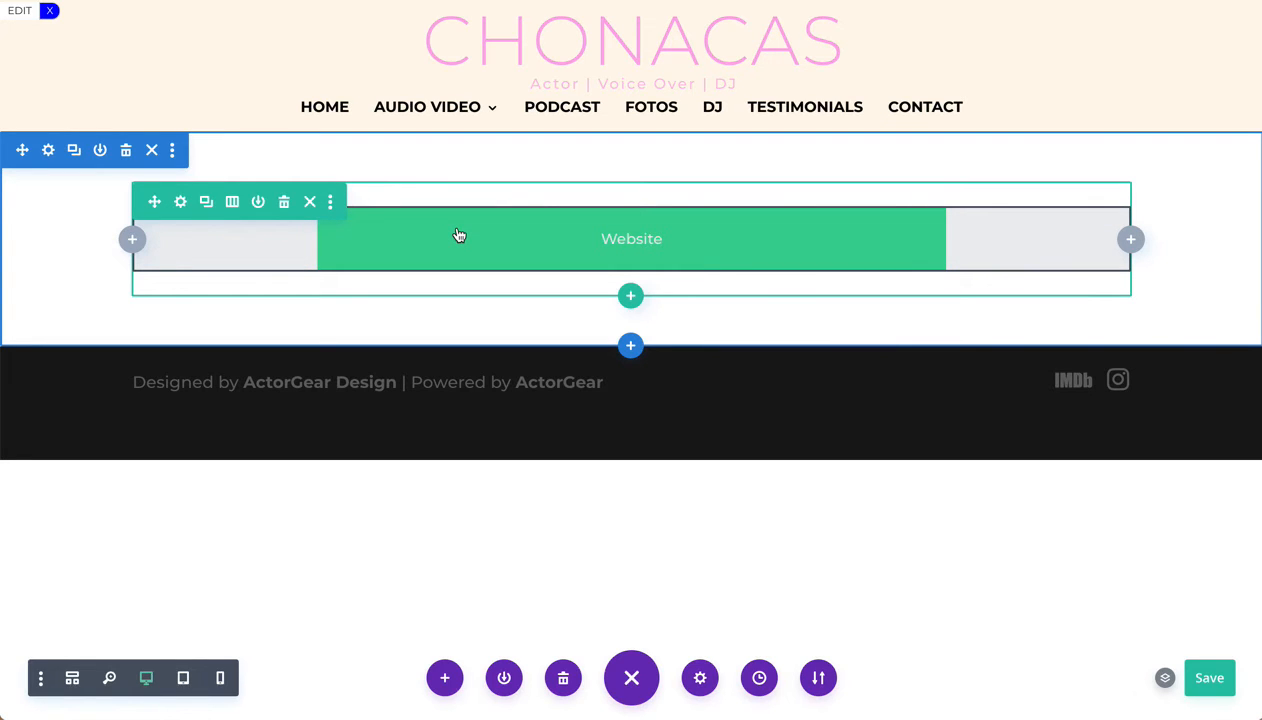
Duplicate the Website button twice to make a stack of three buttons
{"action": "mouse_move", "coordinate": [459, 236]}
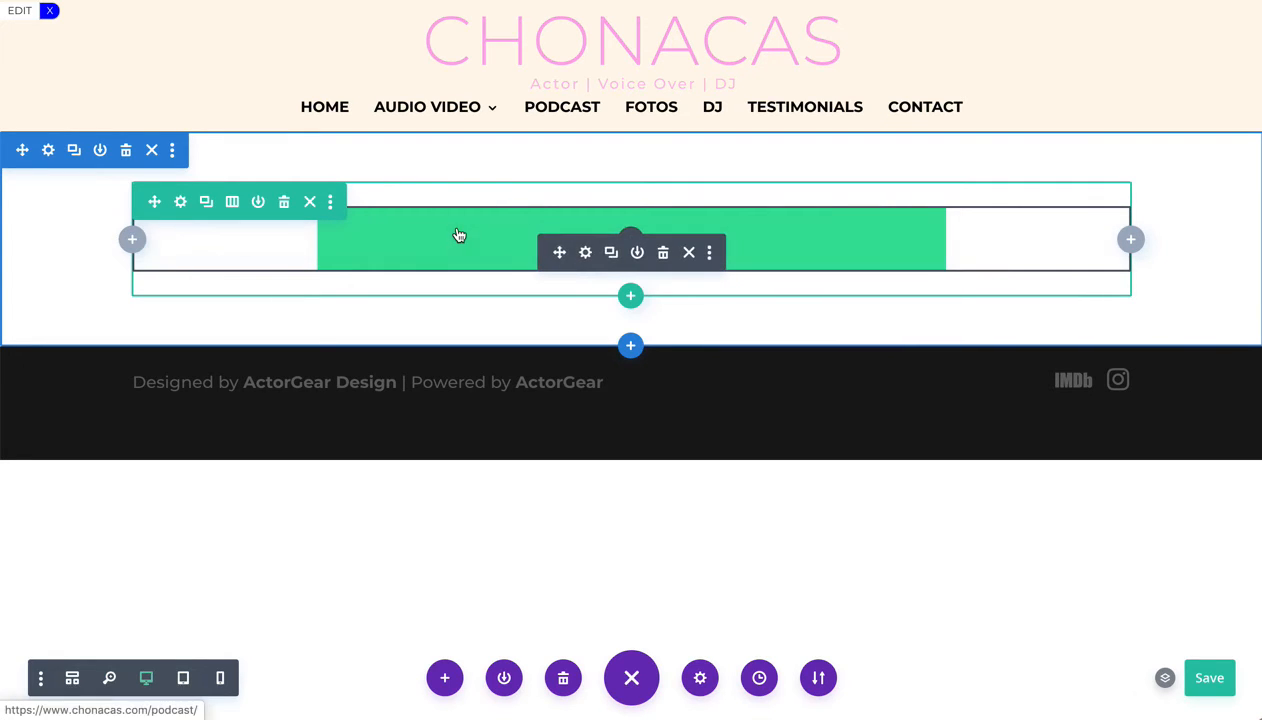
{"action": "left_click", "coordinate": [611, 255]}
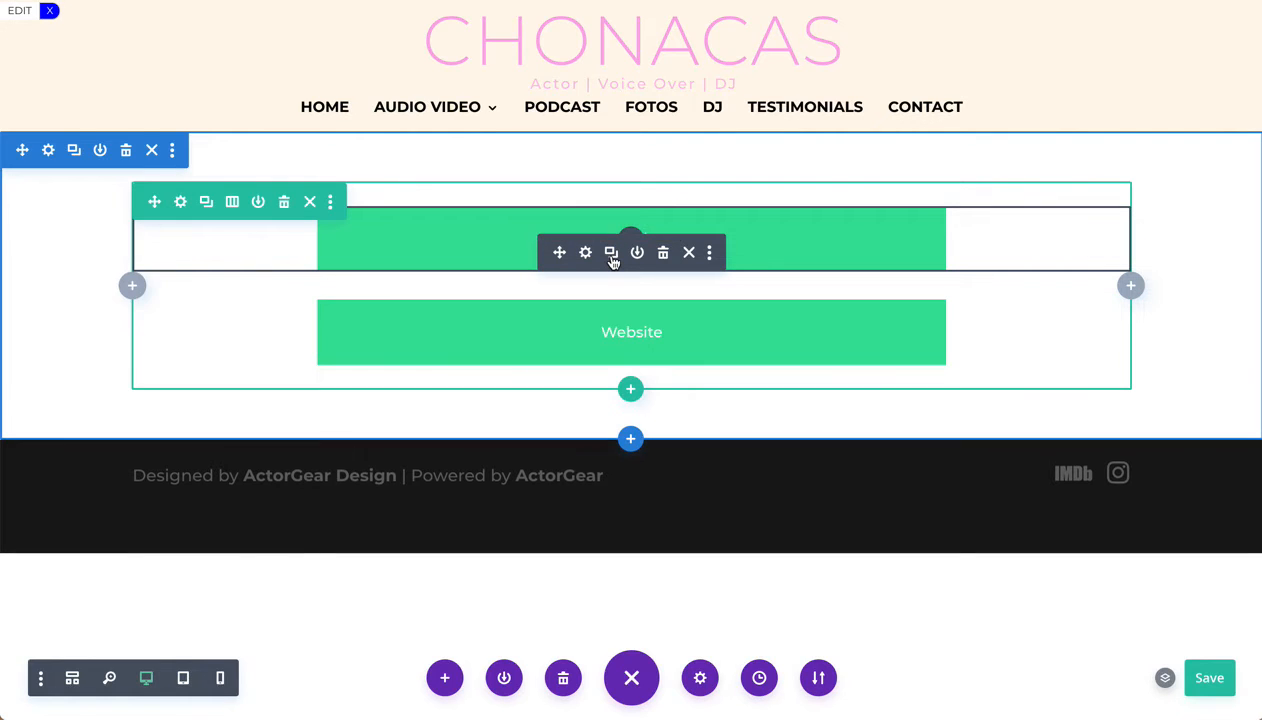
{"action": "left_click", "coordinate": [611, 255]}
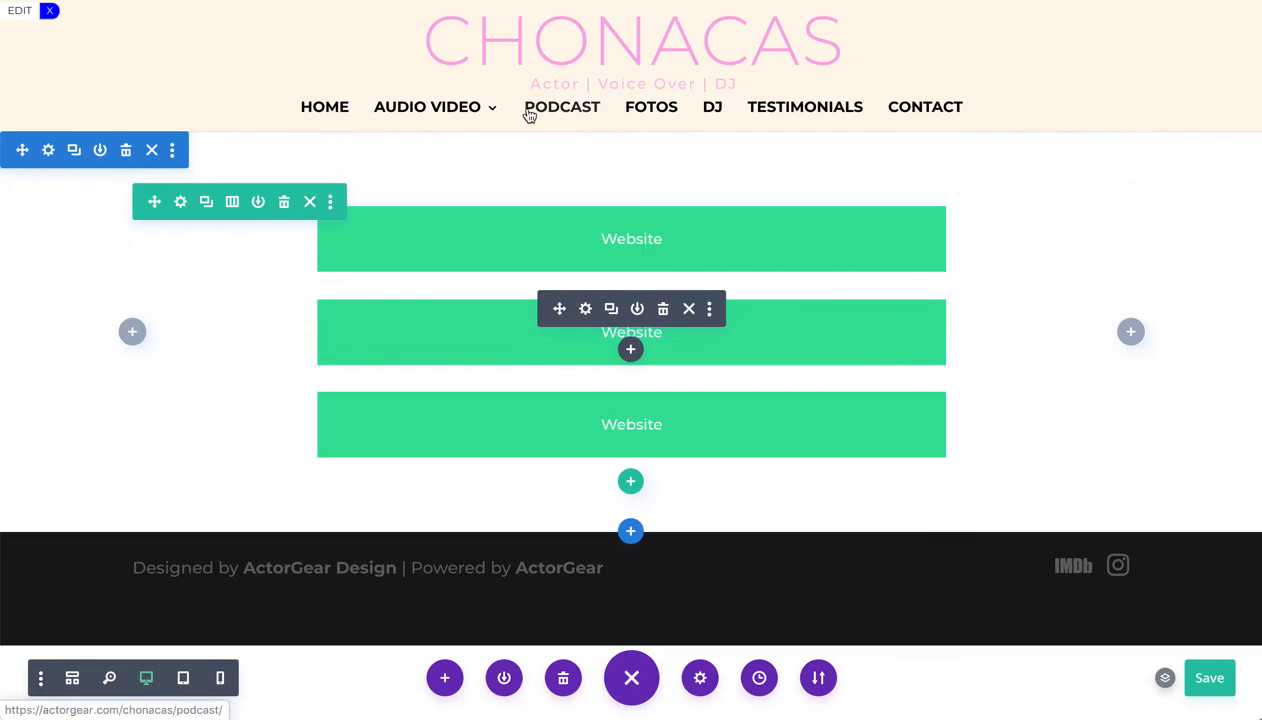
Copy the SPOTIFY label from the links spreadsheet and change the second button's text to "Spotify"
{"action": "left_click", "coordinate": [470, 1]}
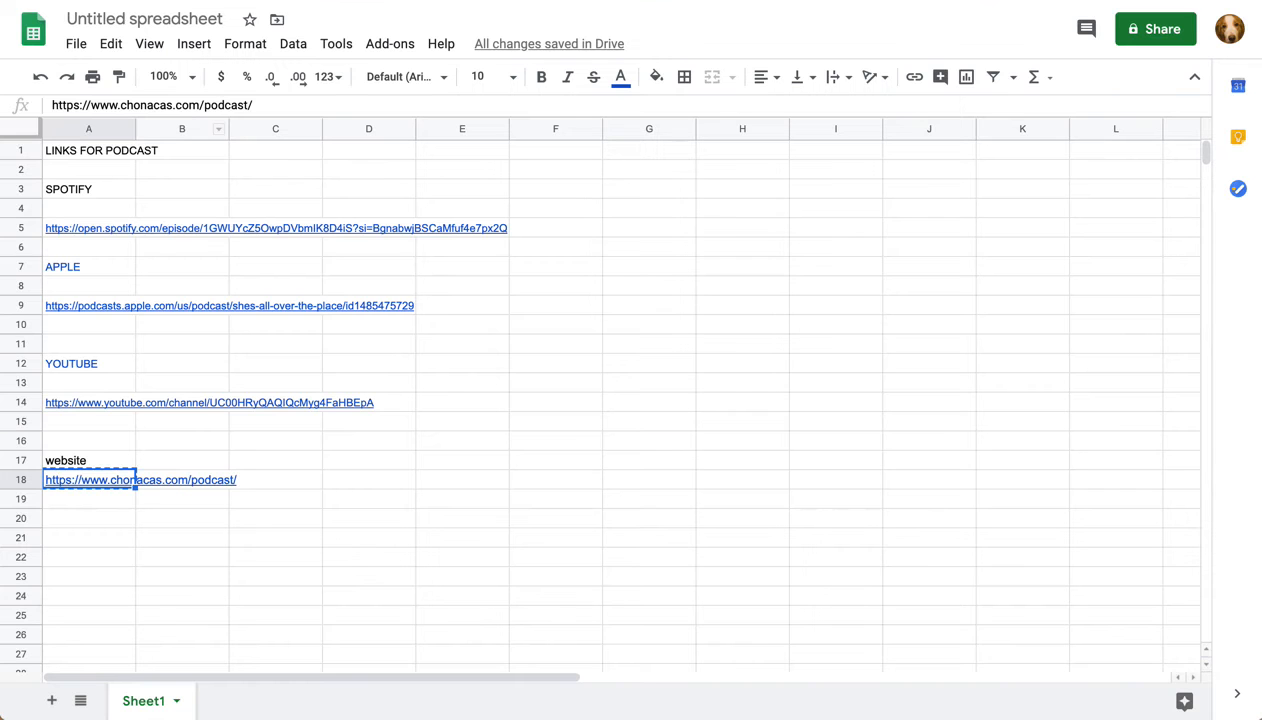
{"action": "left_click", "coordinate": [77, 189]}
{"action": "key", "text": "ctrl+c"}
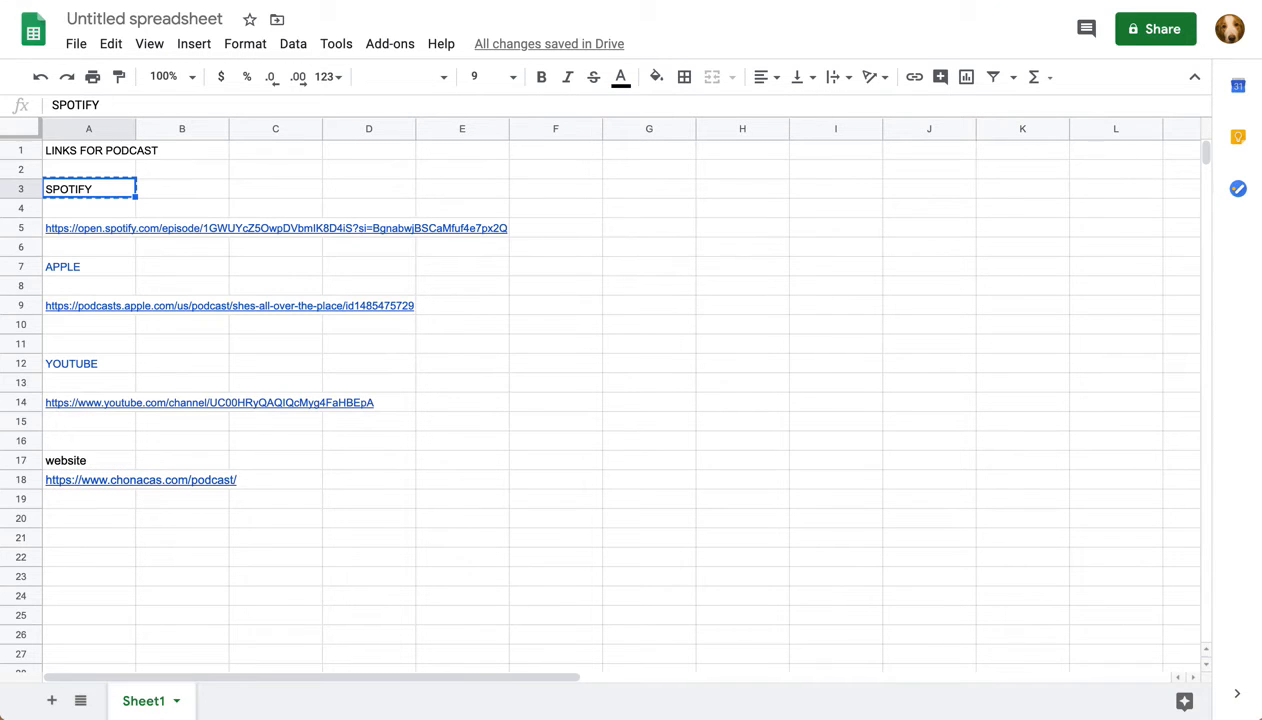
{"action": "left_click", "coordinate": [225, 1]}
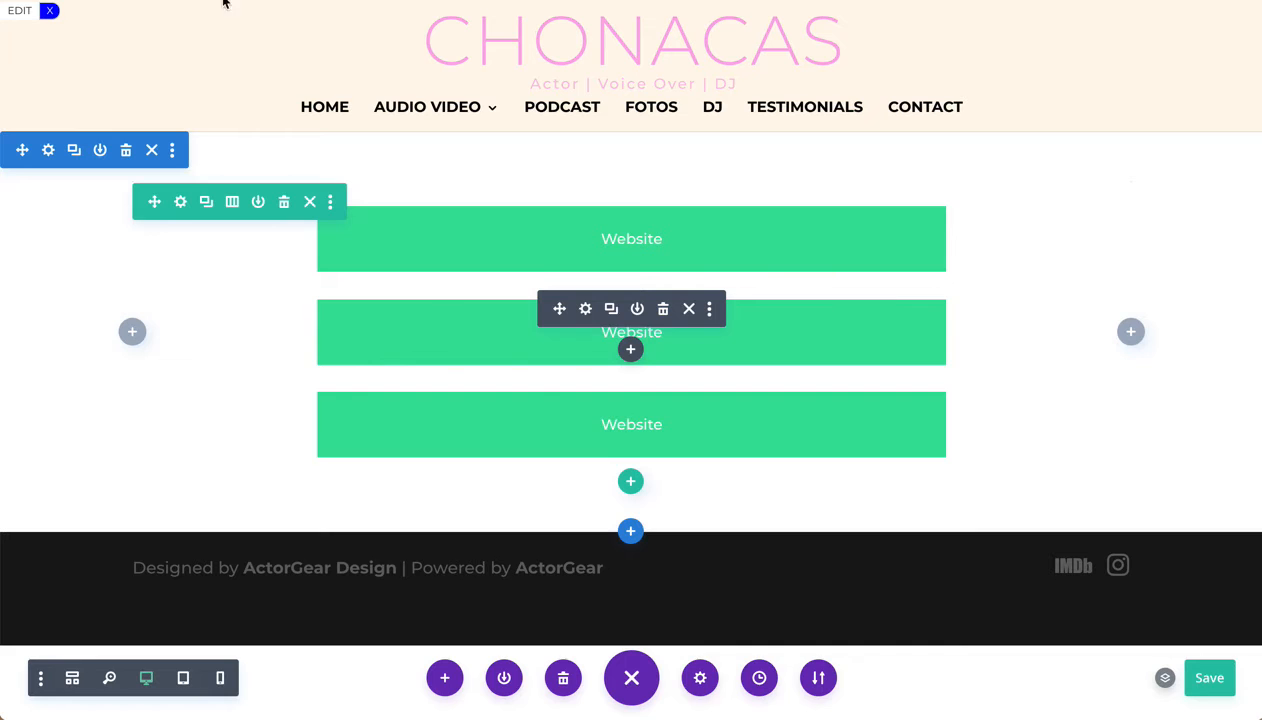
{"action": "left_click", "coordinate": [588, 312]}
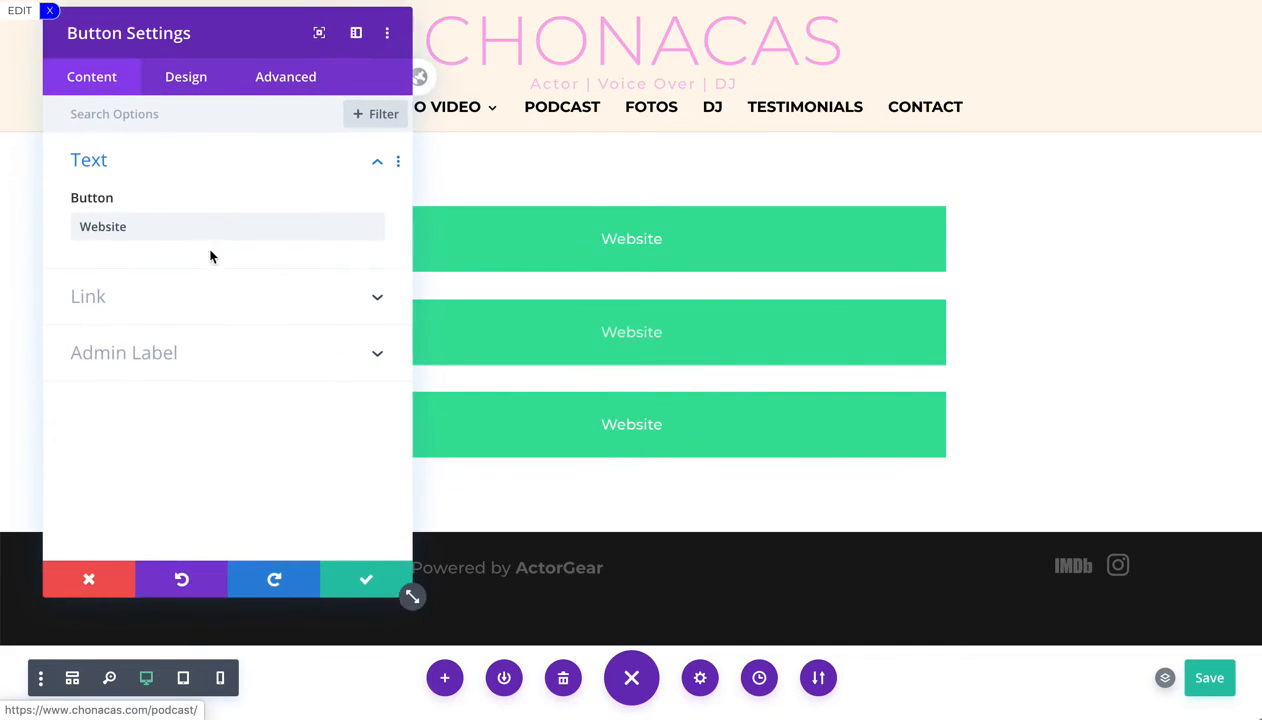
{"action": "left_click_drag", "start_coordinate": [189, 228], "coordinate": [318, 228]}
{"action": "key", "text": "ctrl+v"}
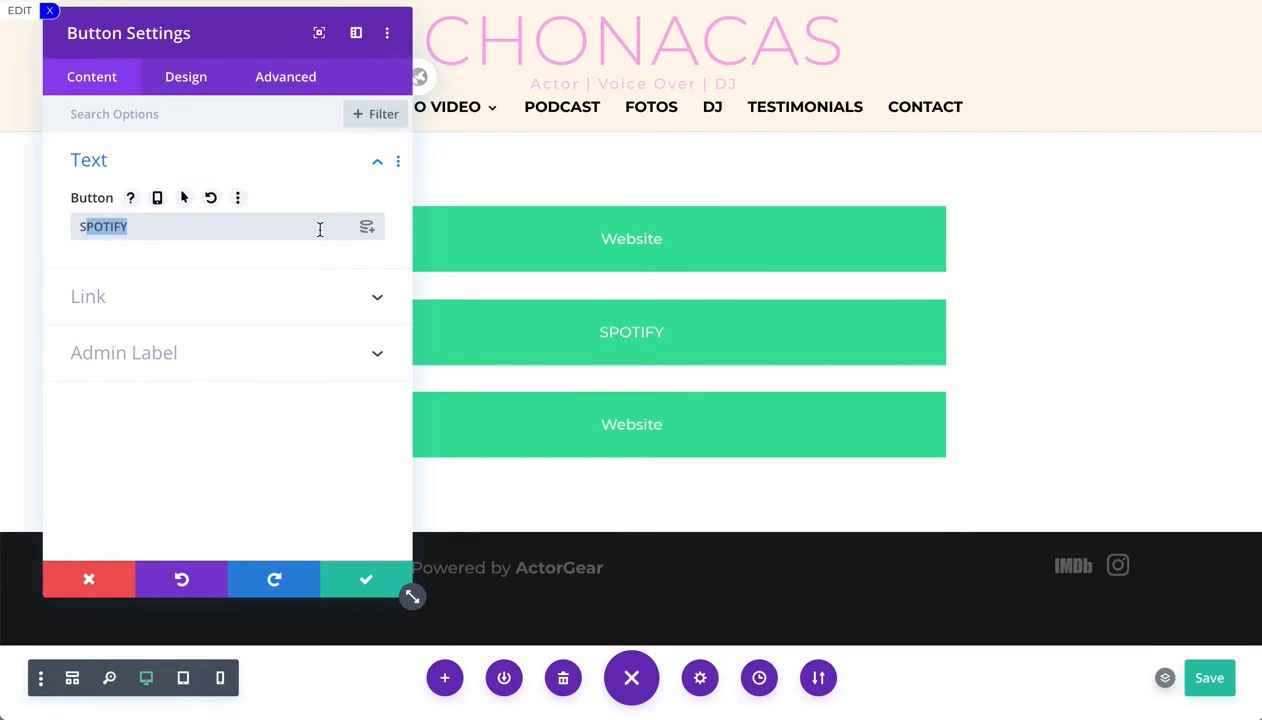
{"action": "type", "text": "Spotify"}
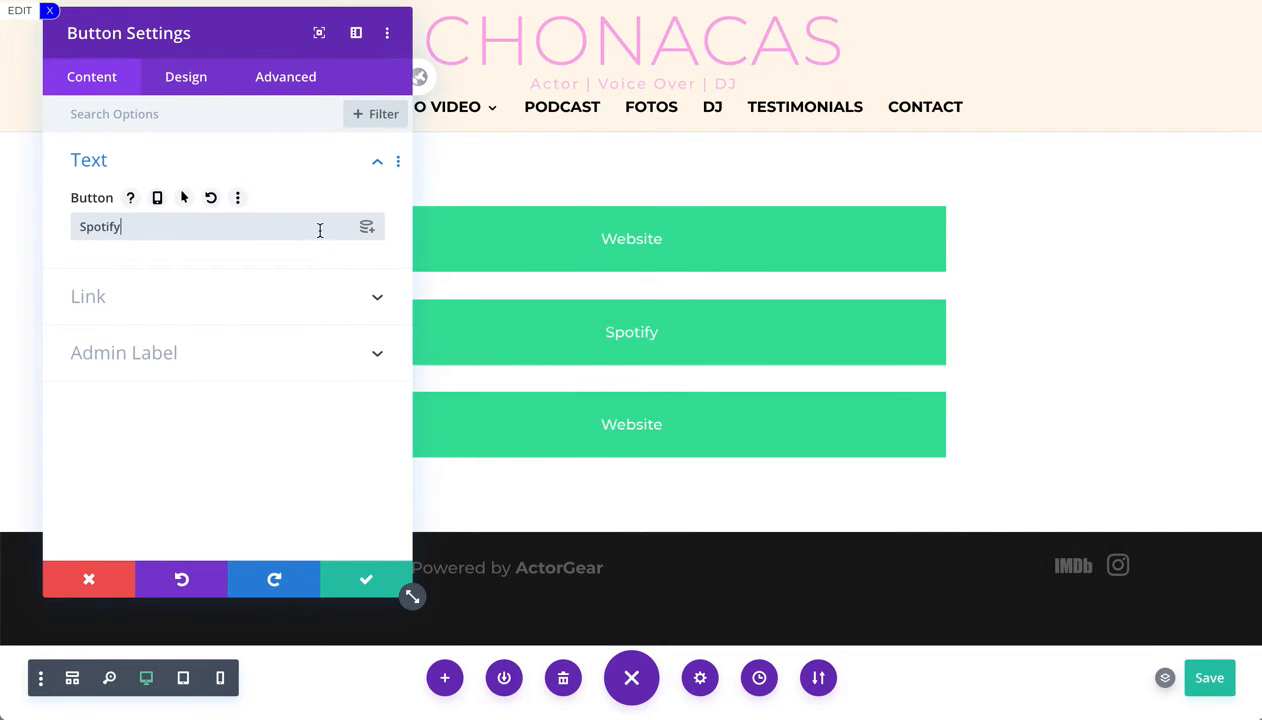
Set the Spotify button's link to the open.spotify.com episode URL from spreadsheet cell A5 and save the settings
{"action": "left_click", "coordinate": [311, 301]}
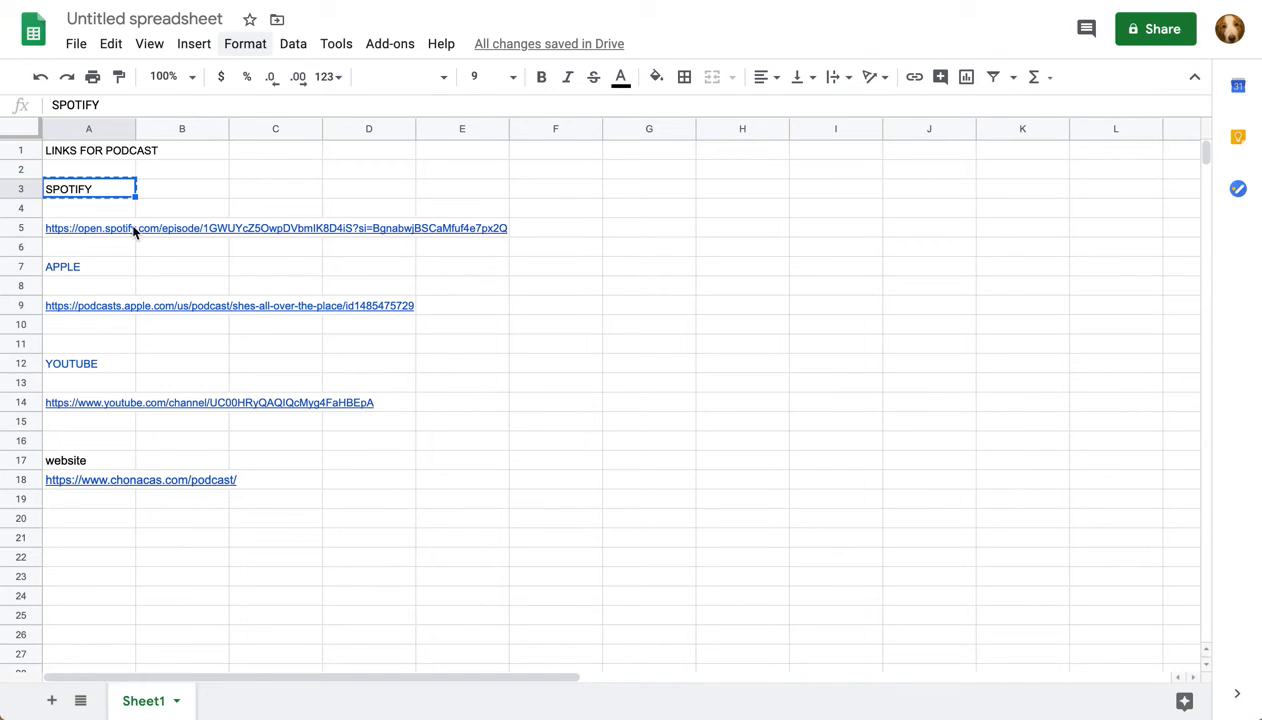
{"action": "left_click", "coordinate": [99, 231]}
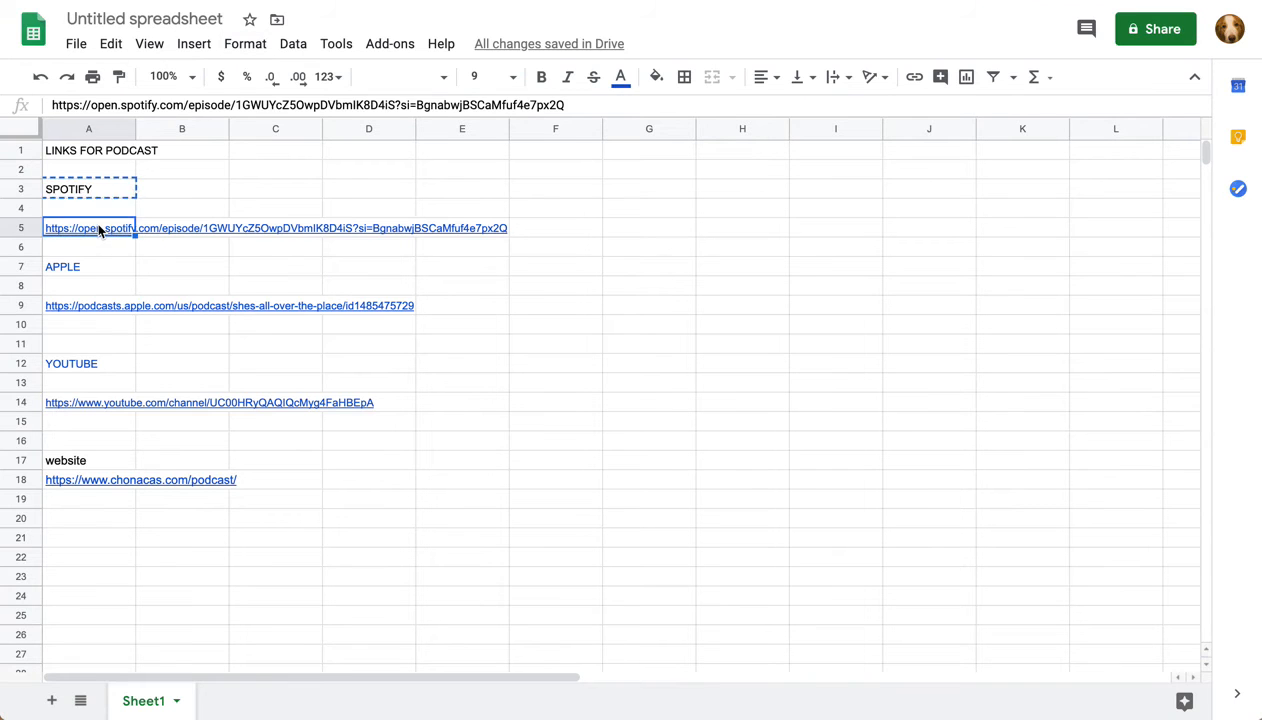
{"action": "key", "text": "ctrl+c"}
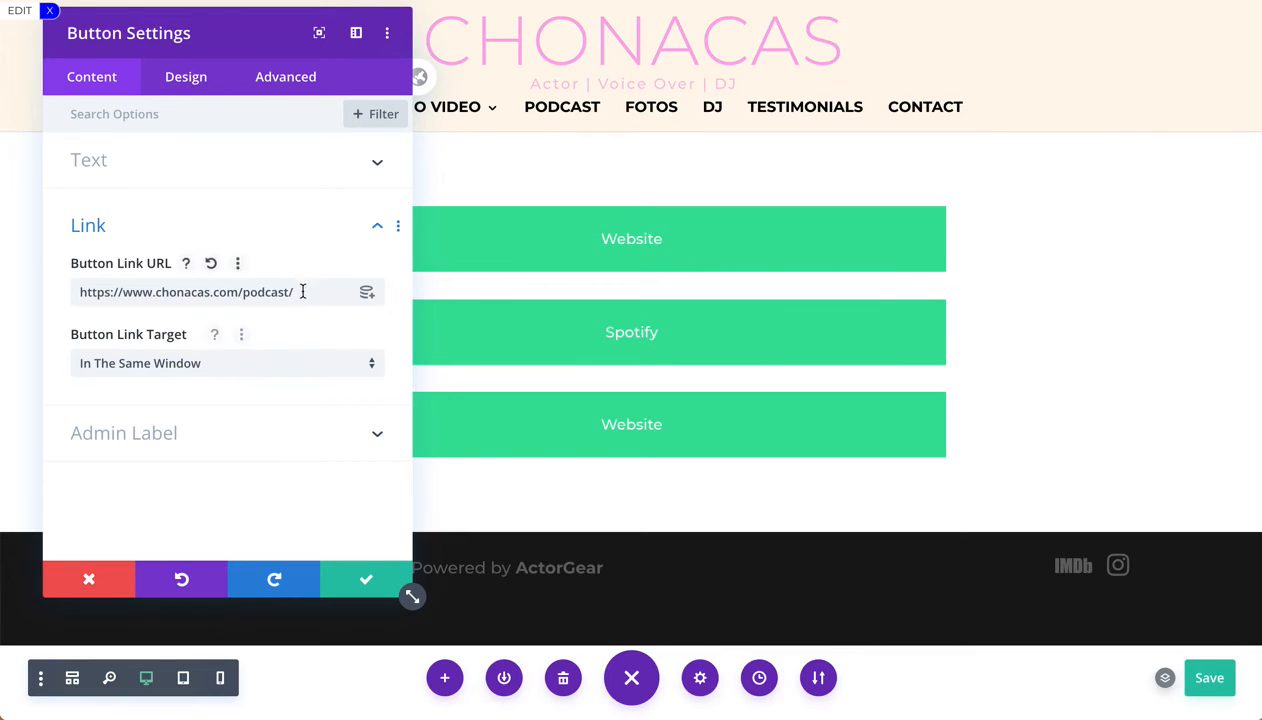
{"action": "left_click_drag", "start_coordinate": [360, 291], "coordinate": [88, 292]}
{"action": "key", "text": "ctrl+v"}
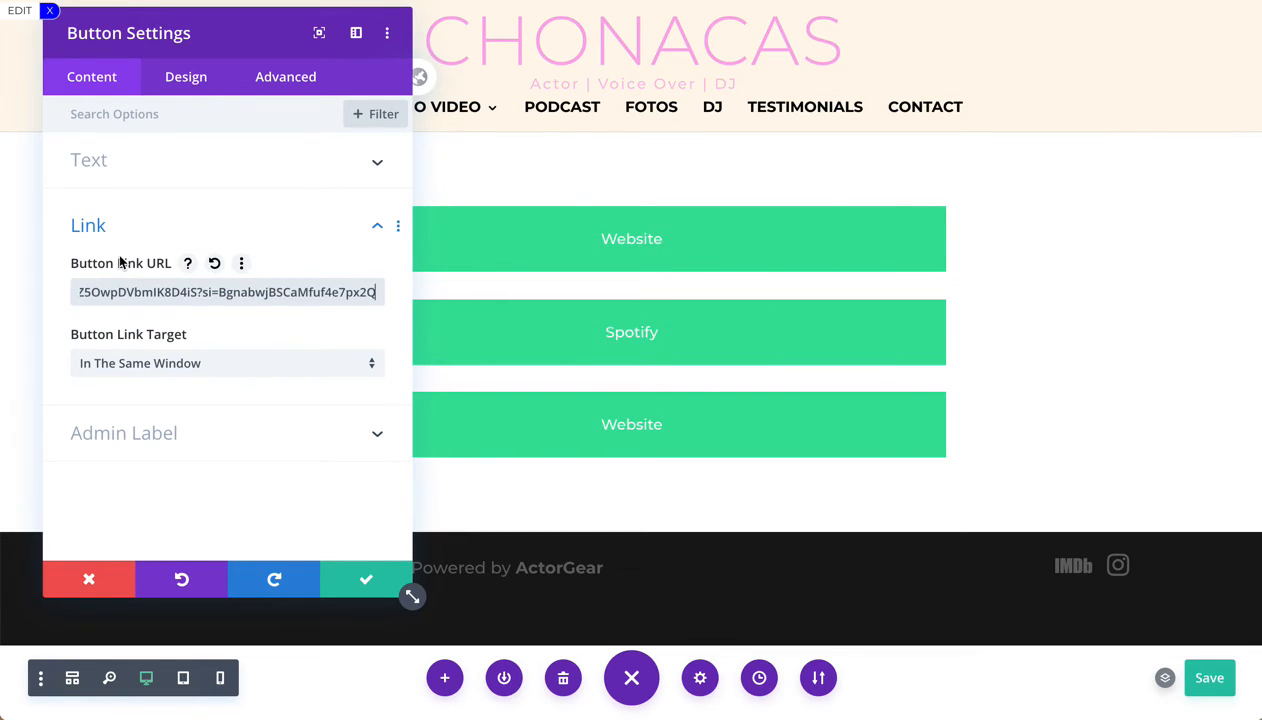
{"action": "left_click", "coordinate": [388, 568]}
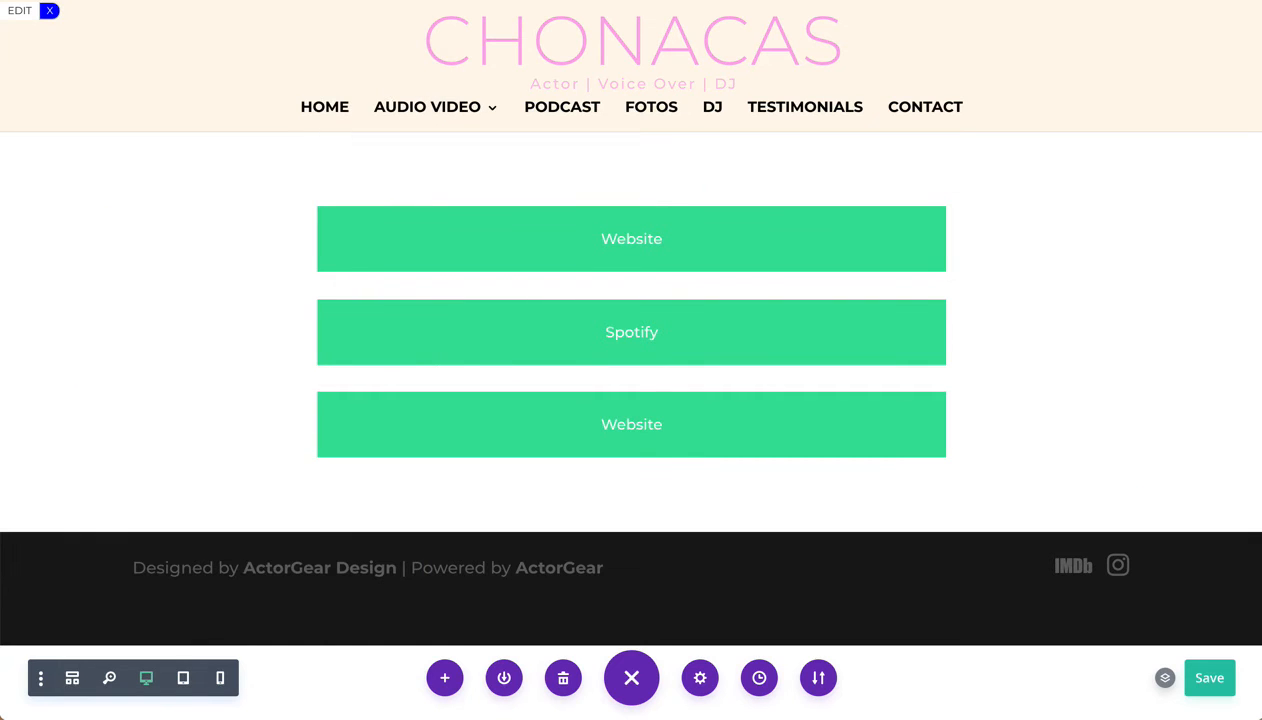
Copy the podcasts.apple.com URL from spreadsheet cell A9 and set it as the third button's link URL
{"action": "left_click", "coordinate": [290, 0]}
{"action": "left_click", "coordinate": [71, 306]}
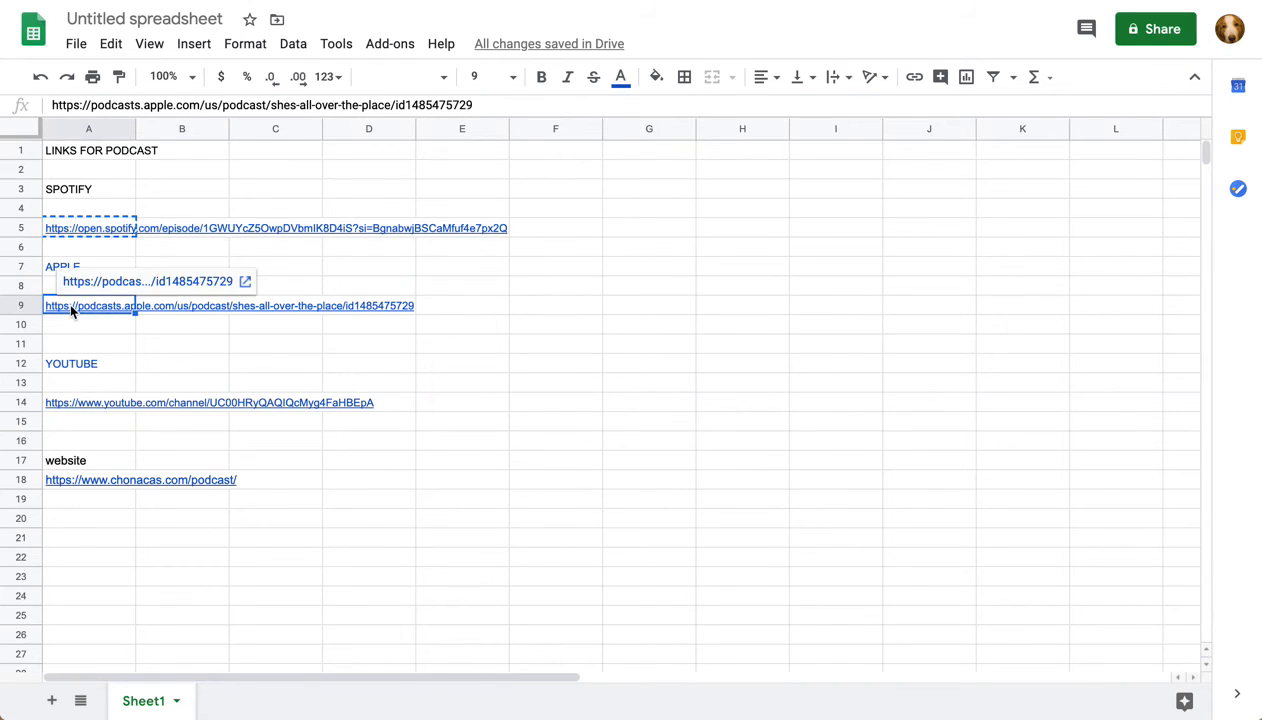
{"action": "key", "text": "super+c"}
{"action": "left_click", "coordinate": [200, 0]}
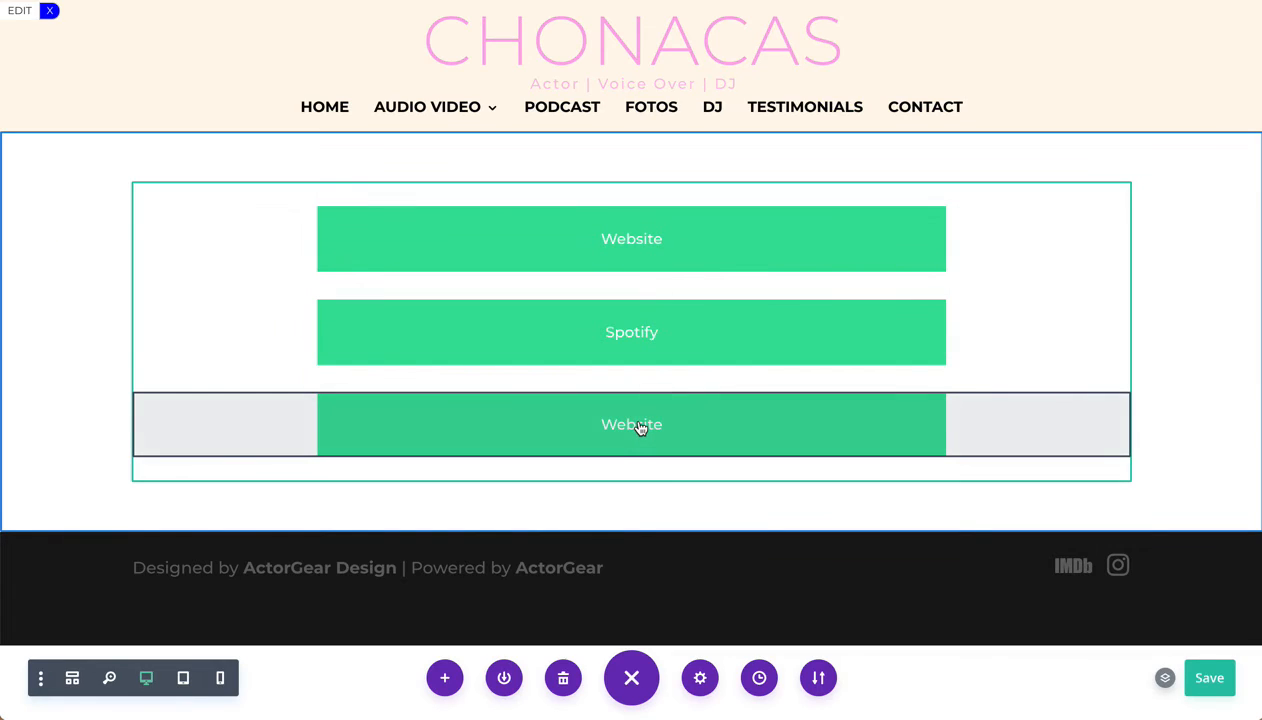
{"action": "mouse_move", "coordinate": [640, 426]}
{"action": "left_click", "coordinate": [586, 401]}
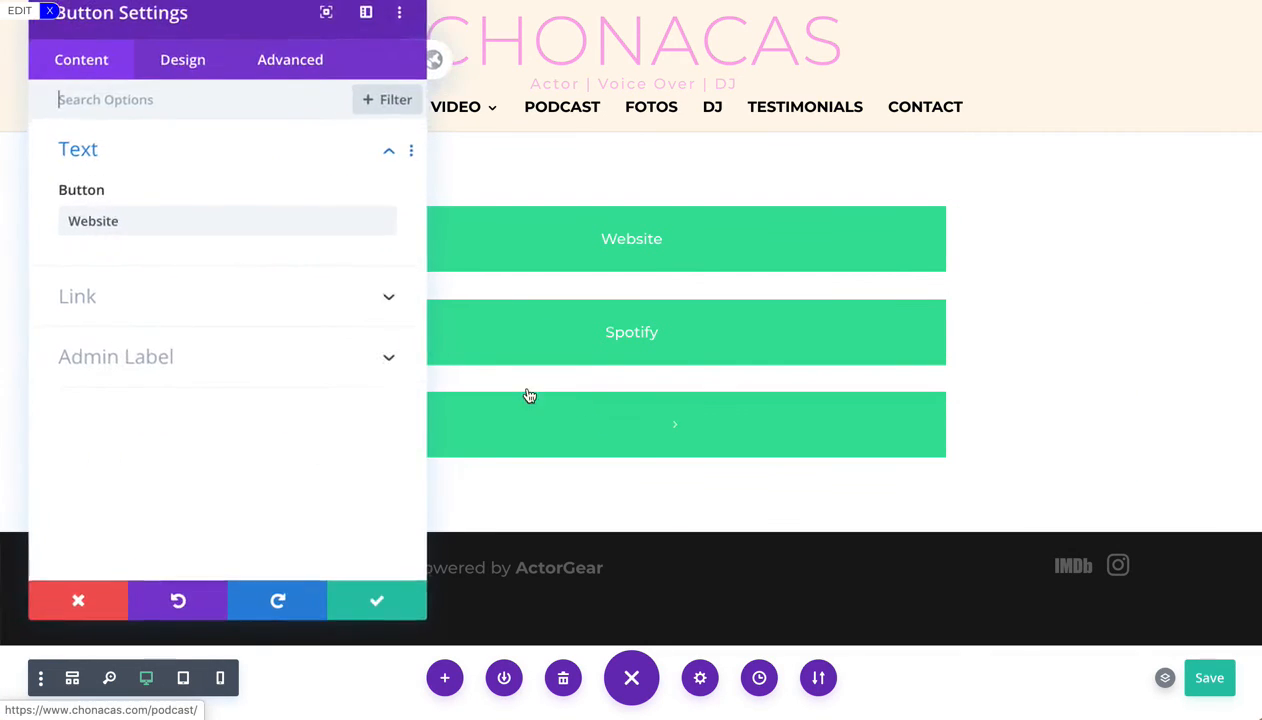
{"action": "left_click", "coordinate": [163, 287]}
{"action": "left_click_drag", "start_coordinate": [289, 297], "coordinate": [70, 262]}
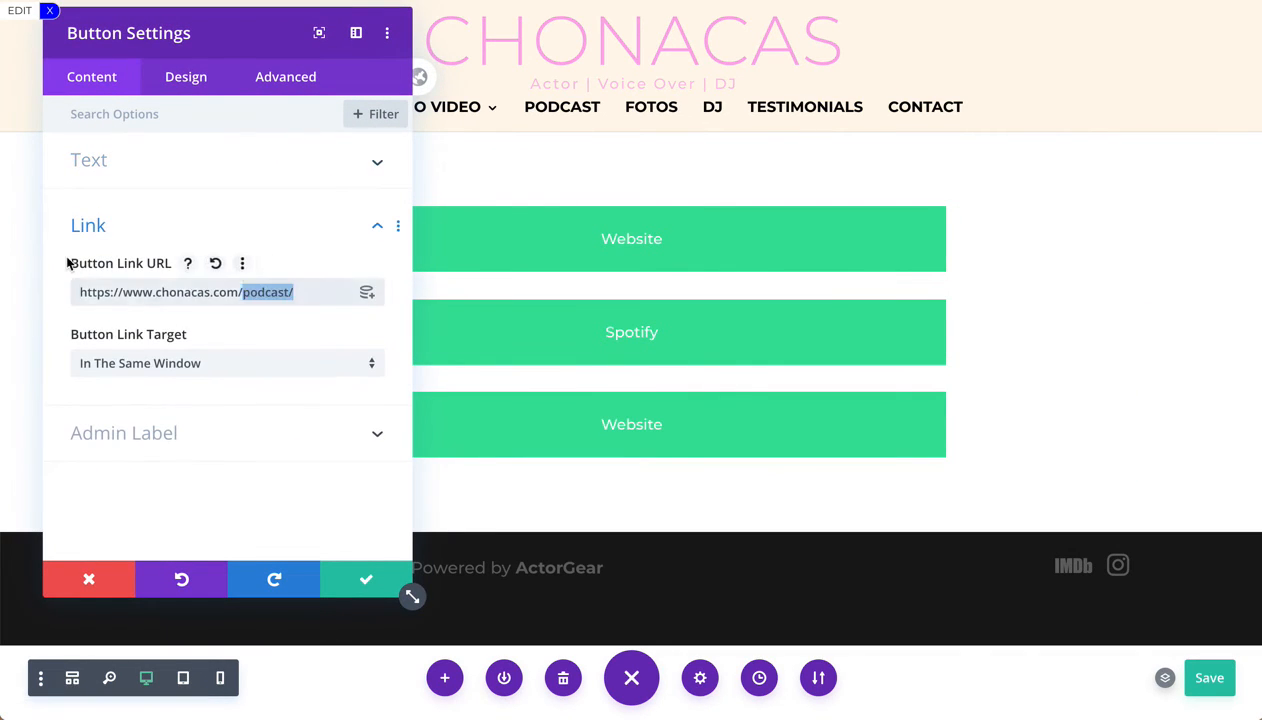
{"action": "key", "text": "super+v"}
Change the third button's text to "Apple" and save its settings
{"action": "left_click", "coordinate": [112, 167]}
{"action": "left_click_drag", "start_coordinate": [124, 228], "coordinate": [28, 231]}
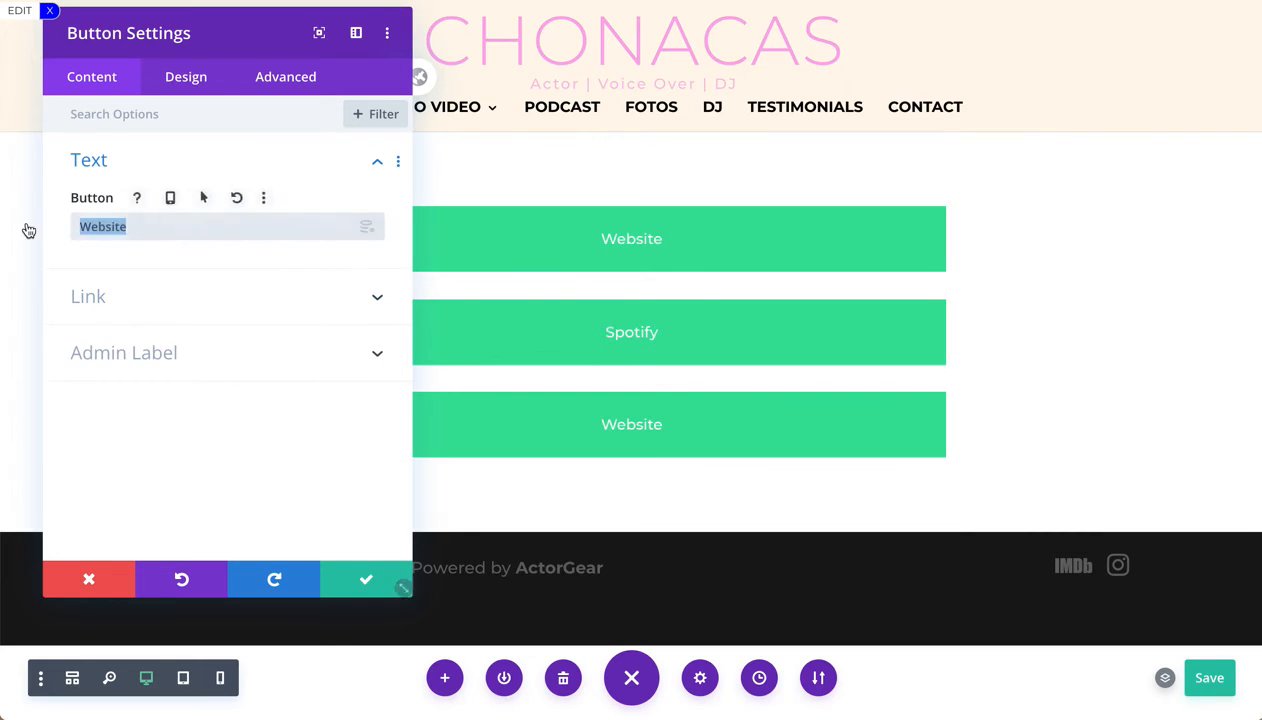
{"action": "type", "text": "Apple"}
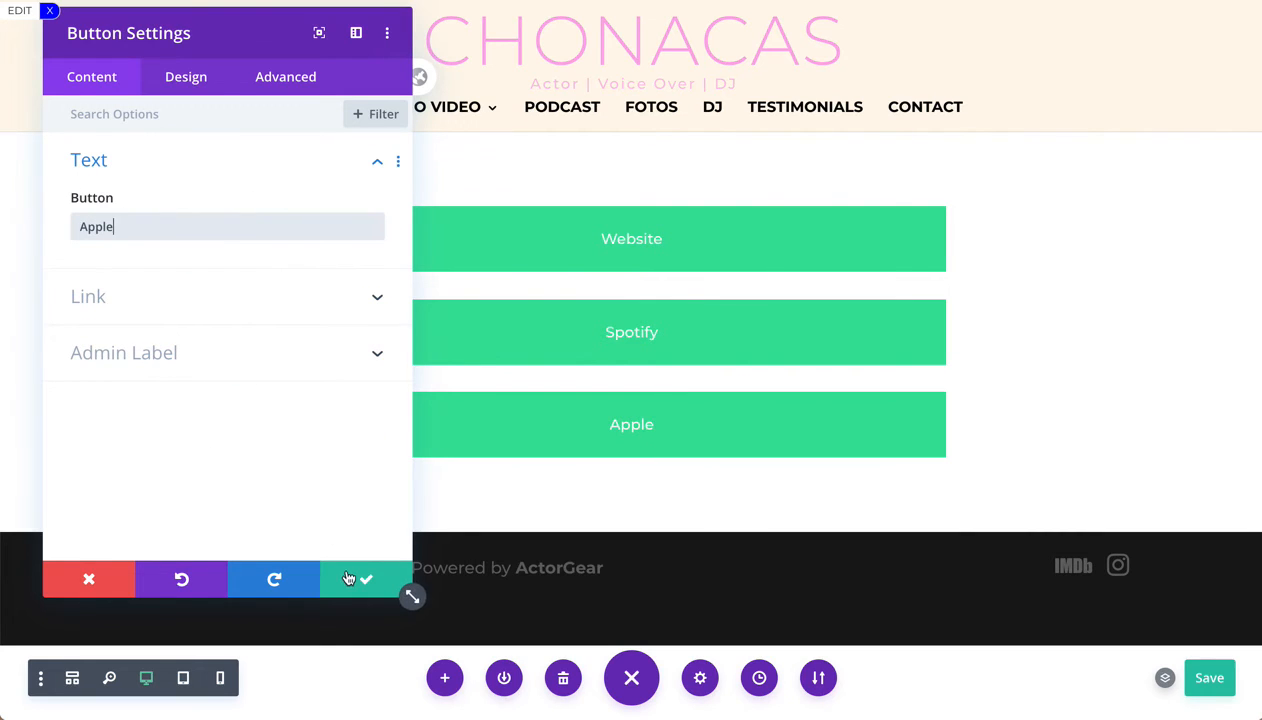
{"action": "left_click", "coordinate": [348, 578]}
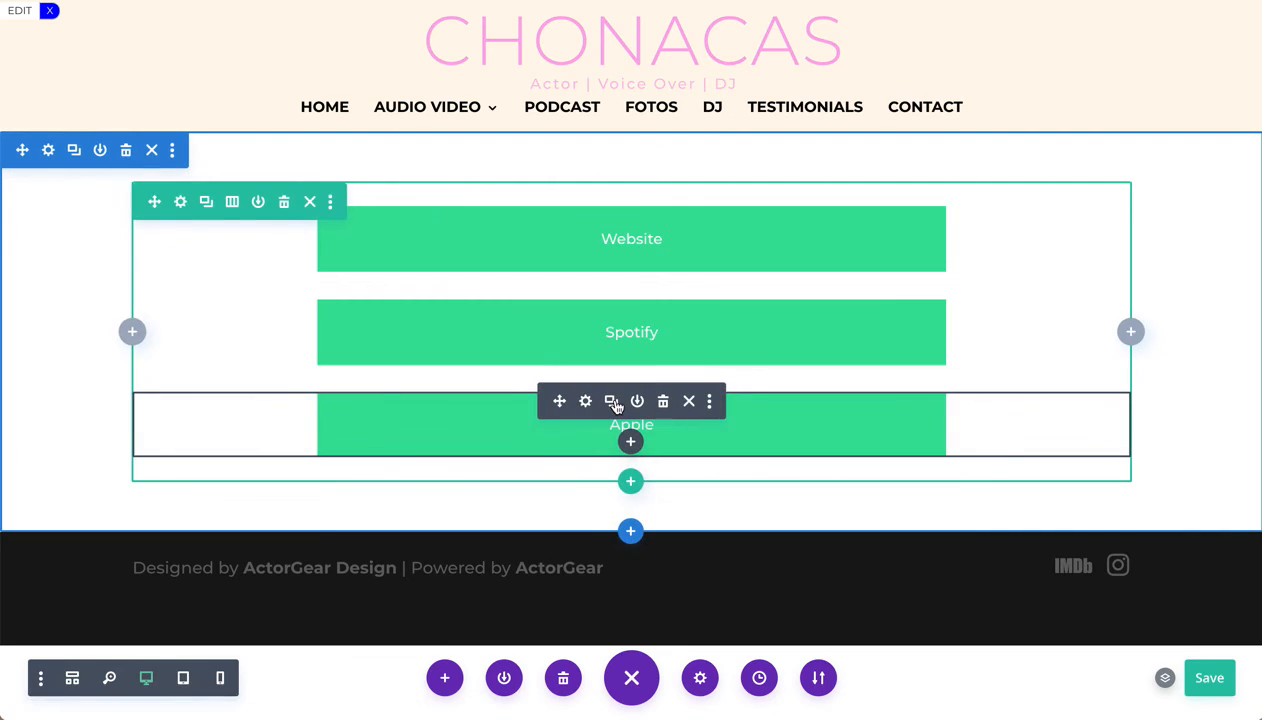
Duplicate the Apple button and copy the YouTube channel URL from spreadsheet cell A14
{"action": "left_click", "coordinate": [612, 401]}
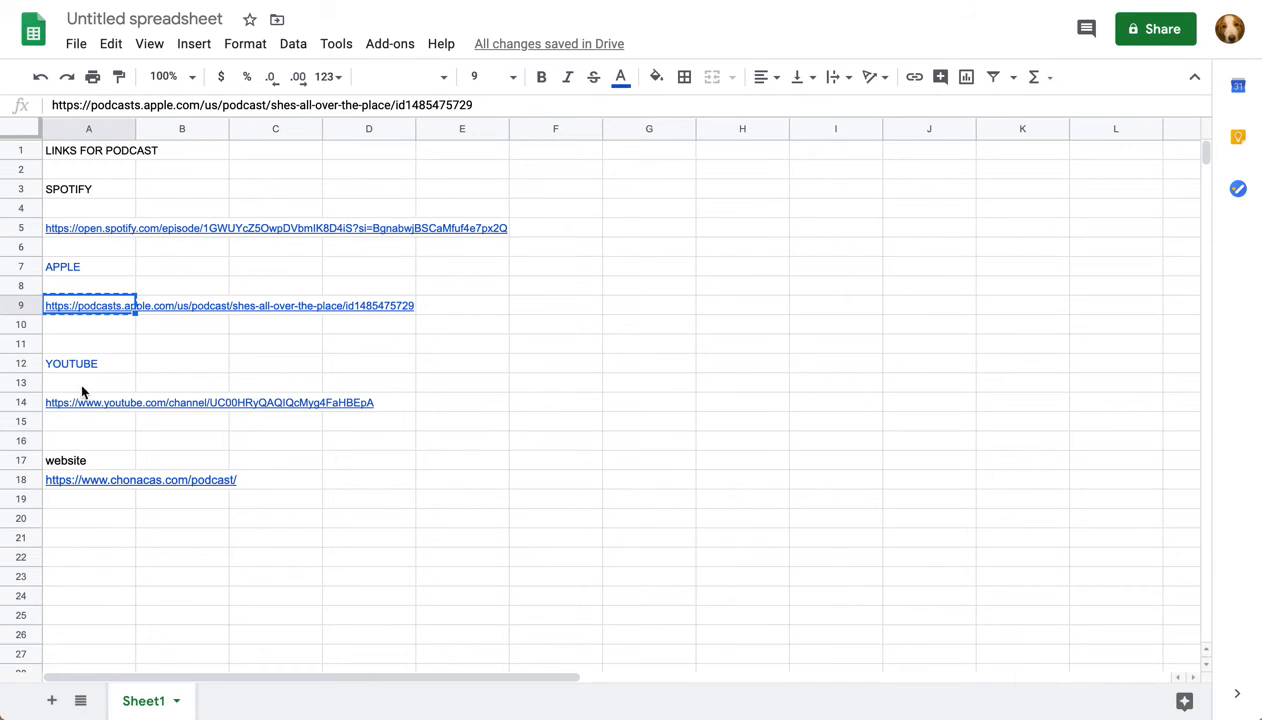
{"action": "left_click", "coordinate": [84, 401]}
{"action": "key", "text": "ctrl+c"}
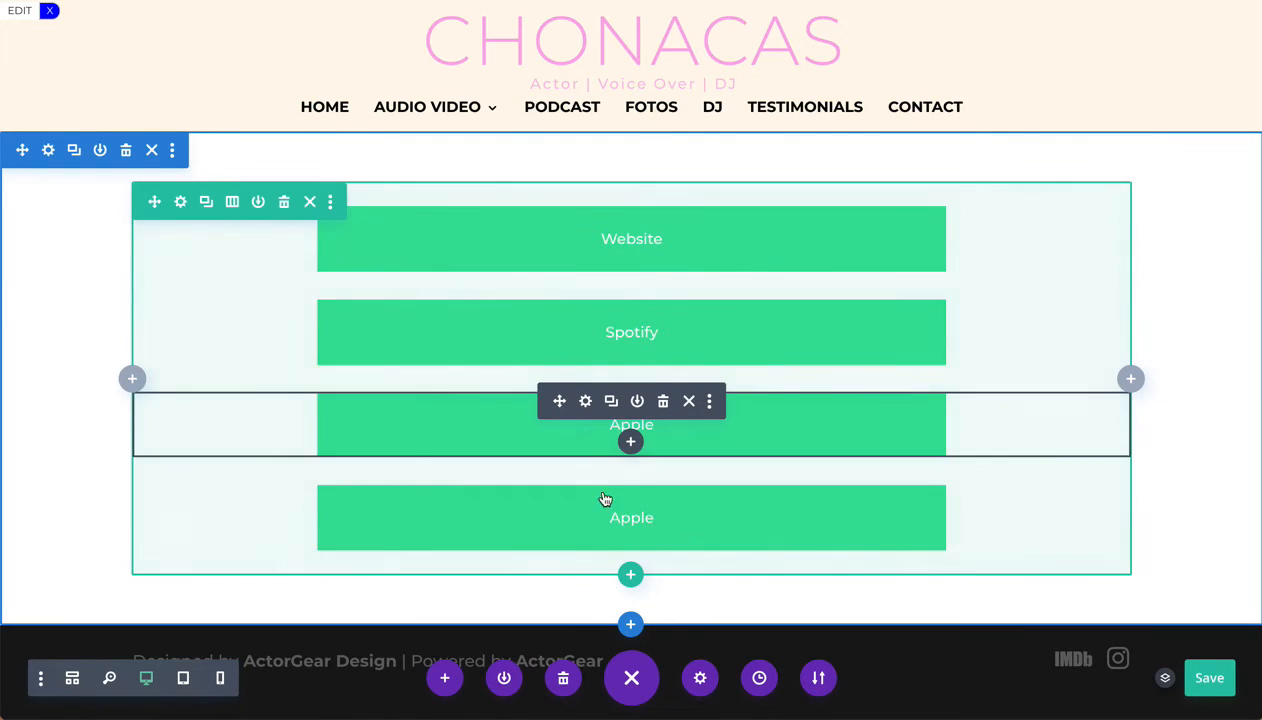
Set the fourth button's text to "Youtube" and its link to the copied YouTube channel URL, saving the settings
{"action": "left_click", "coordinate": [585, 494]}
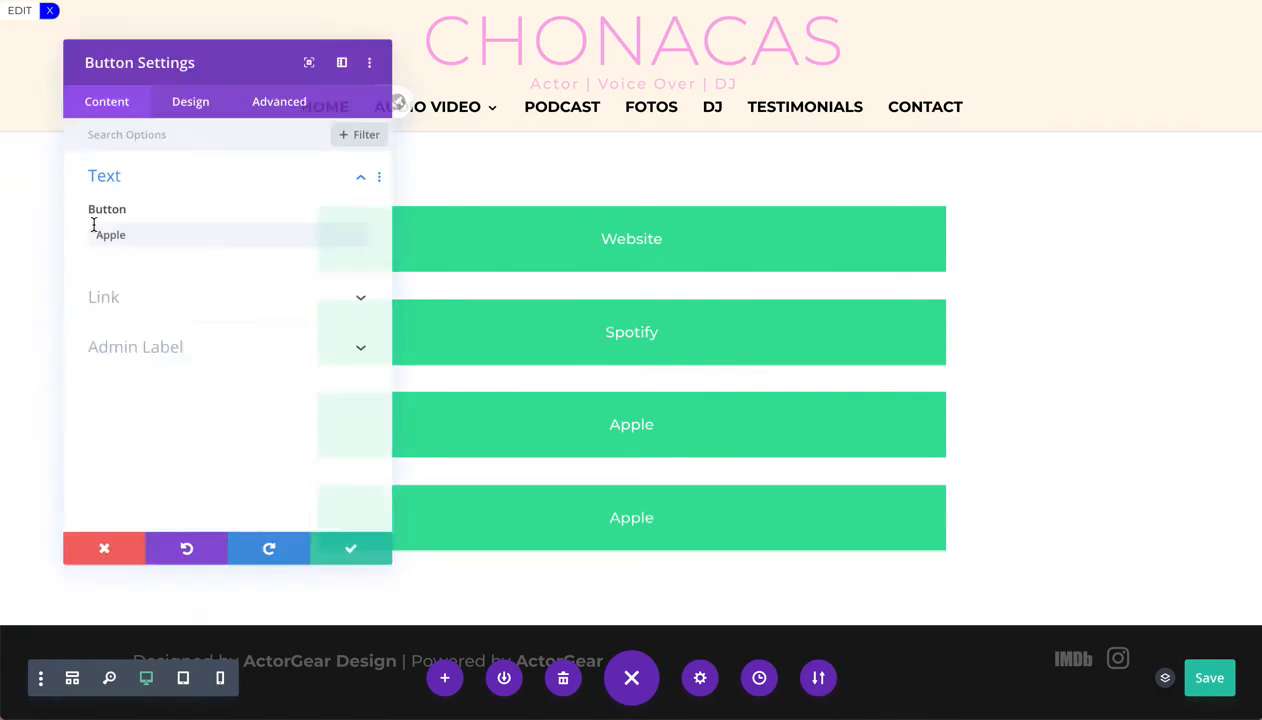
{"action": "left_click_drag", "start_coordinate": [124, 231], "coordinate": [54, 214]}
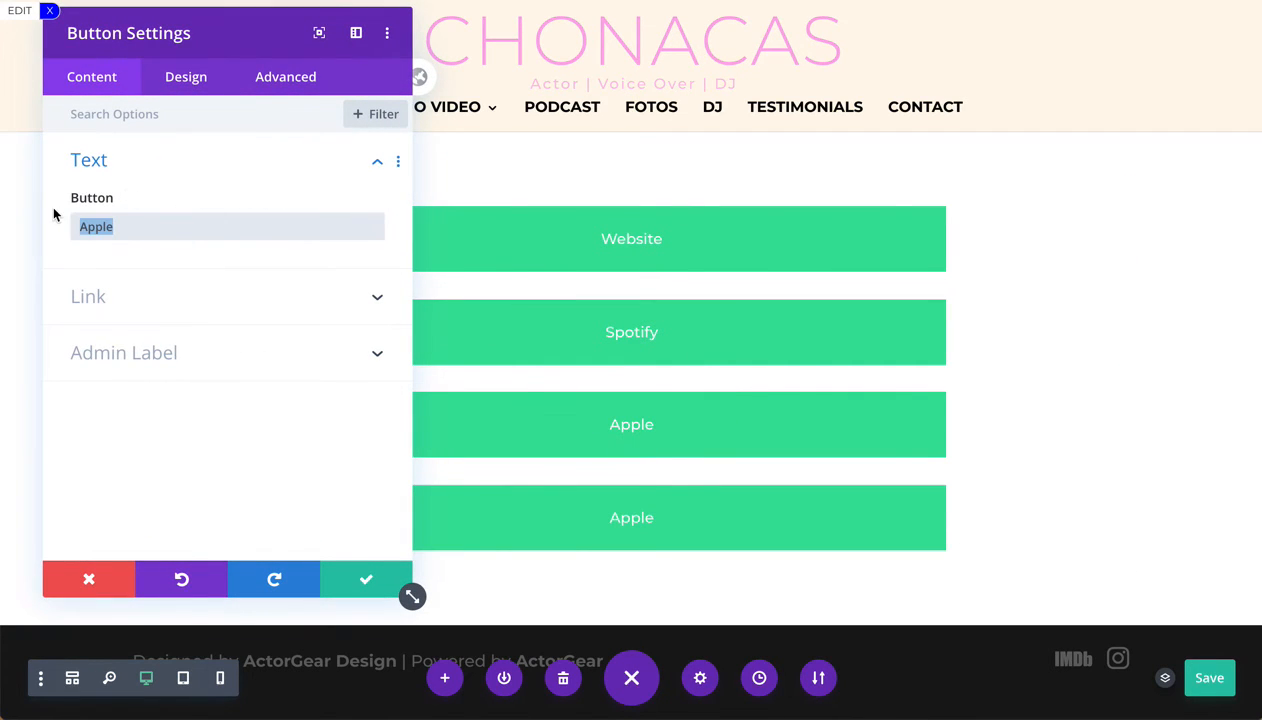
{"action": "type", "text": "Youtube"}
{"action": "left_click", "coordinate": [124, 296]}
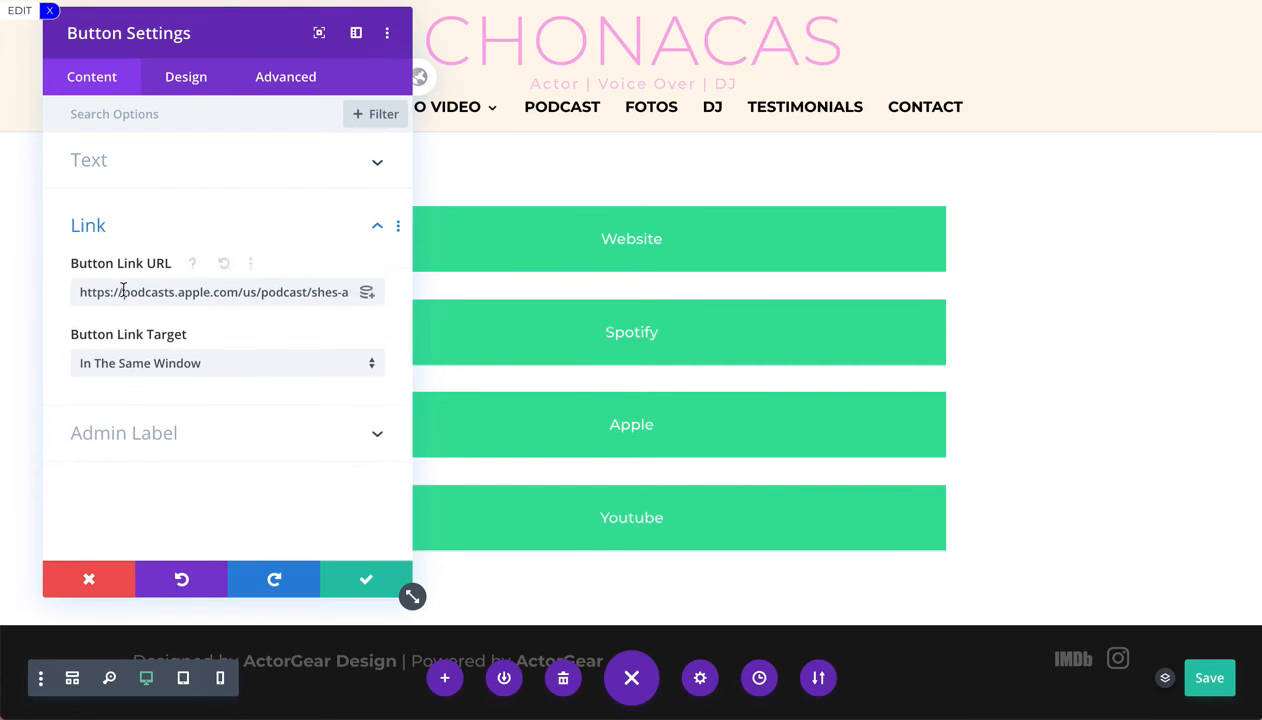
{"action": "double_click", "coordinate": [191, 291]}
{"action": "key", "text": "ctrl+a"}
{"action": "key", "text": "ctrl+v"}
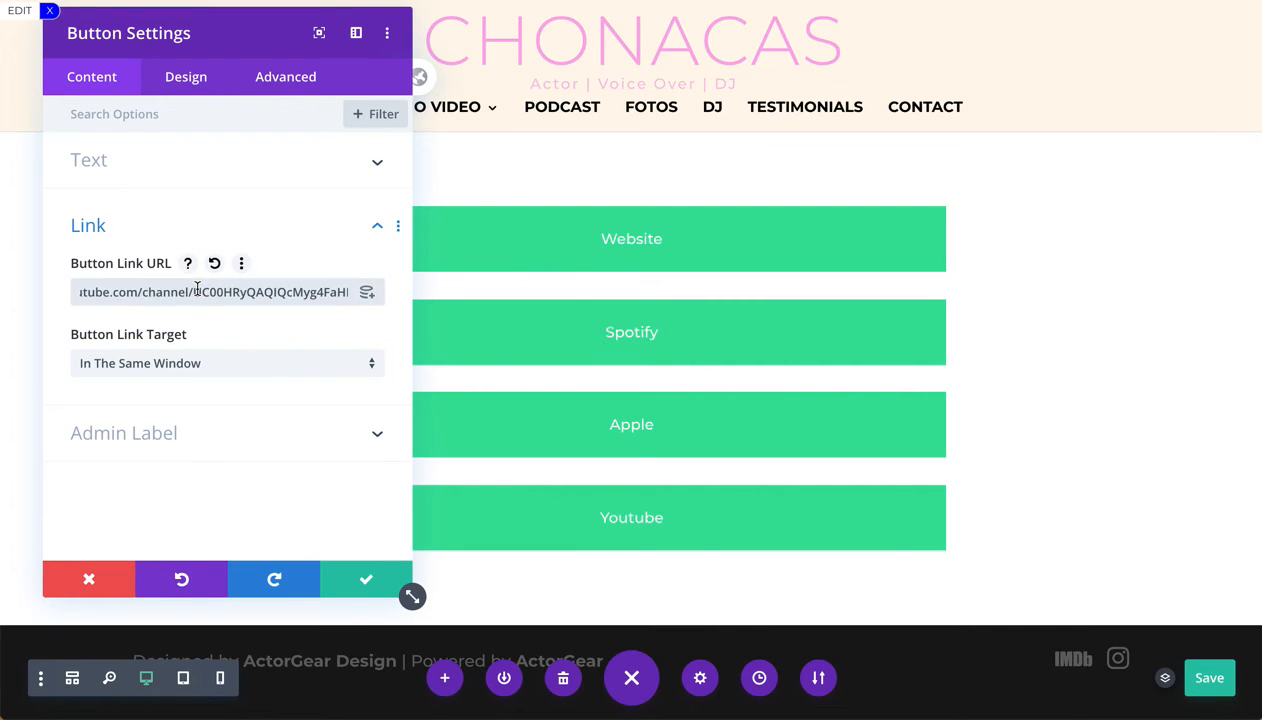
{"action": "left_click", "coordinate": [366, 580]}
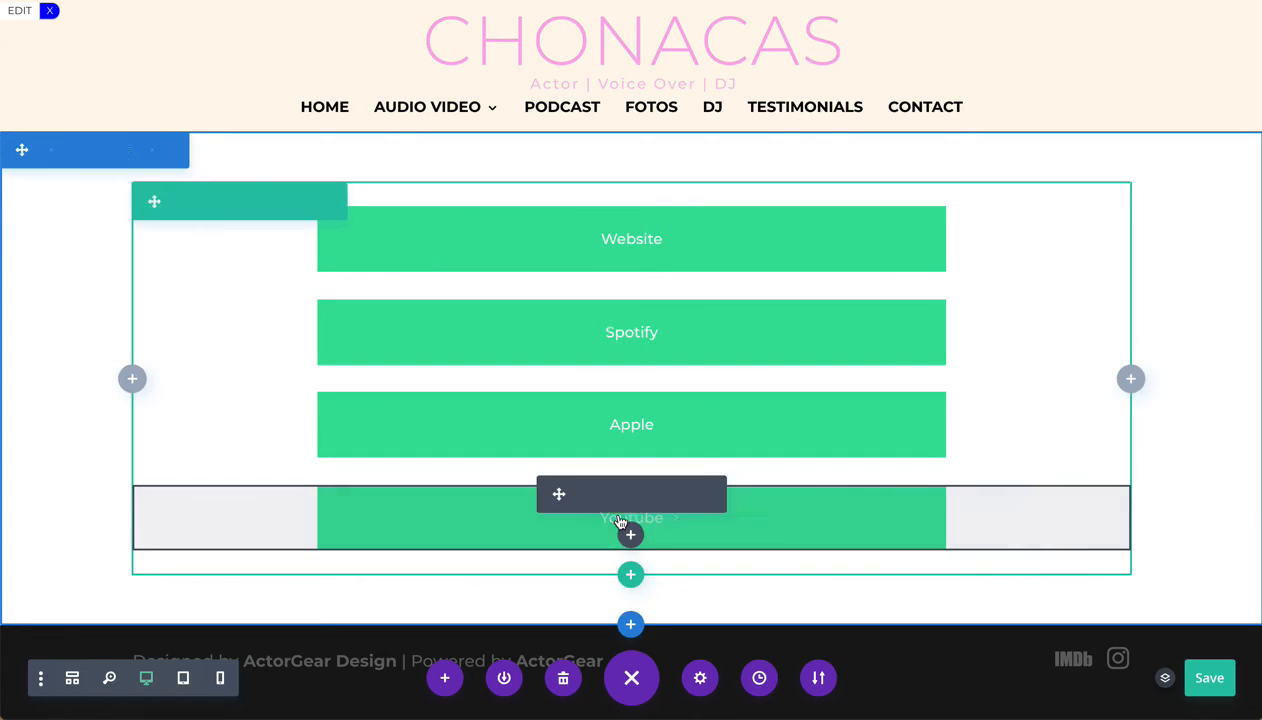
Duplicate the Youtube button and delete the extra copy
{"action": "left_click", "coordinate": [611, 494]}
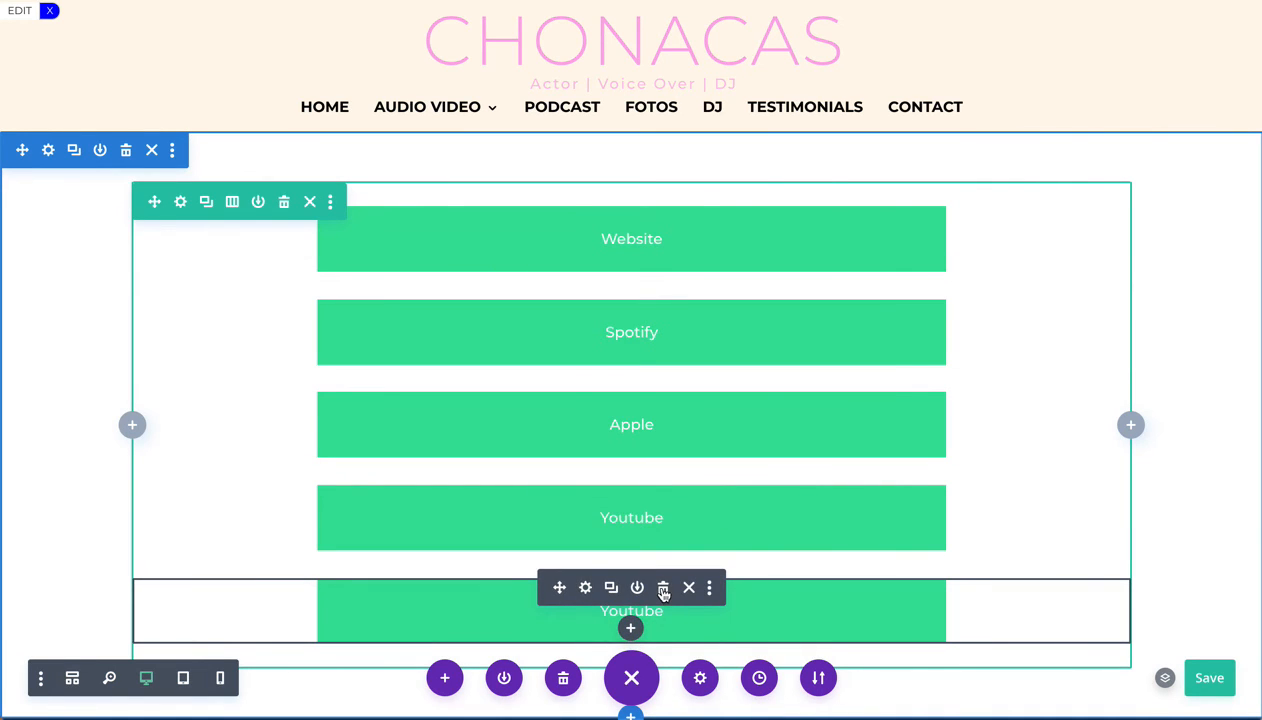
{"action": "left_click", "coordinate": [663, 588]}
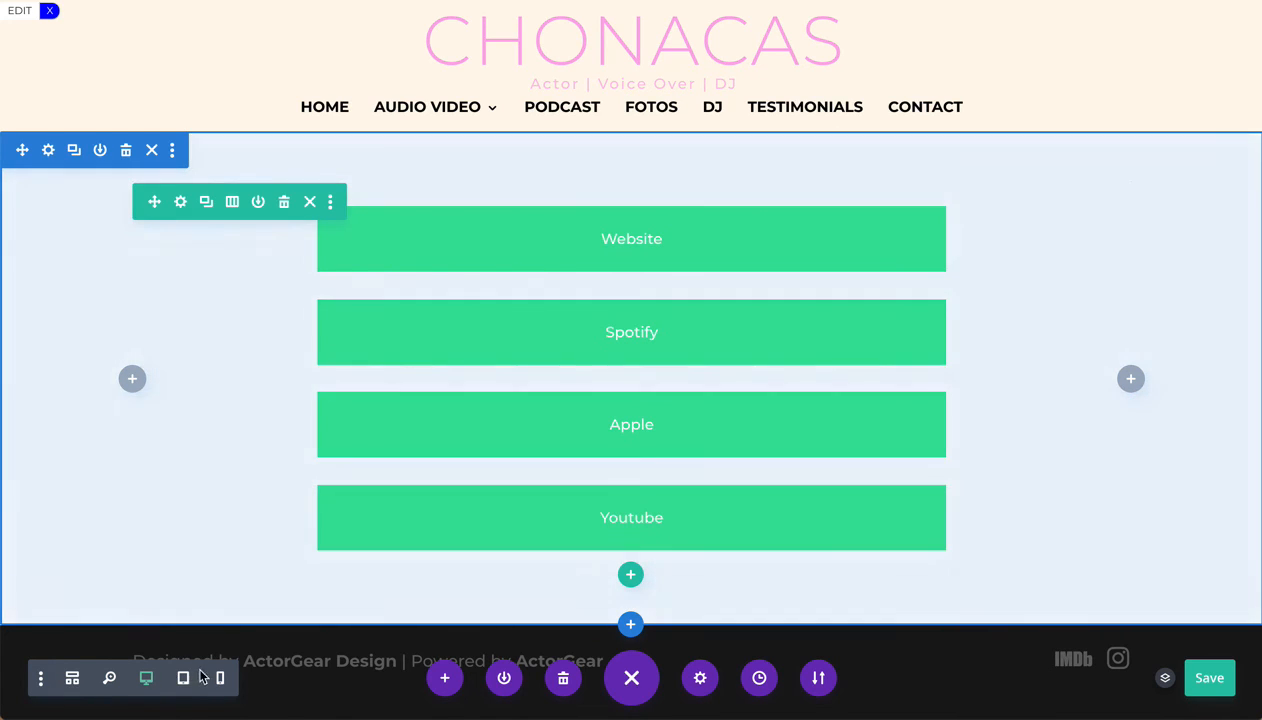
Check the four-button stack in the tablet and phone layouts and return to desktop
{"action": "left_click", "coordinate": [184, 679]}
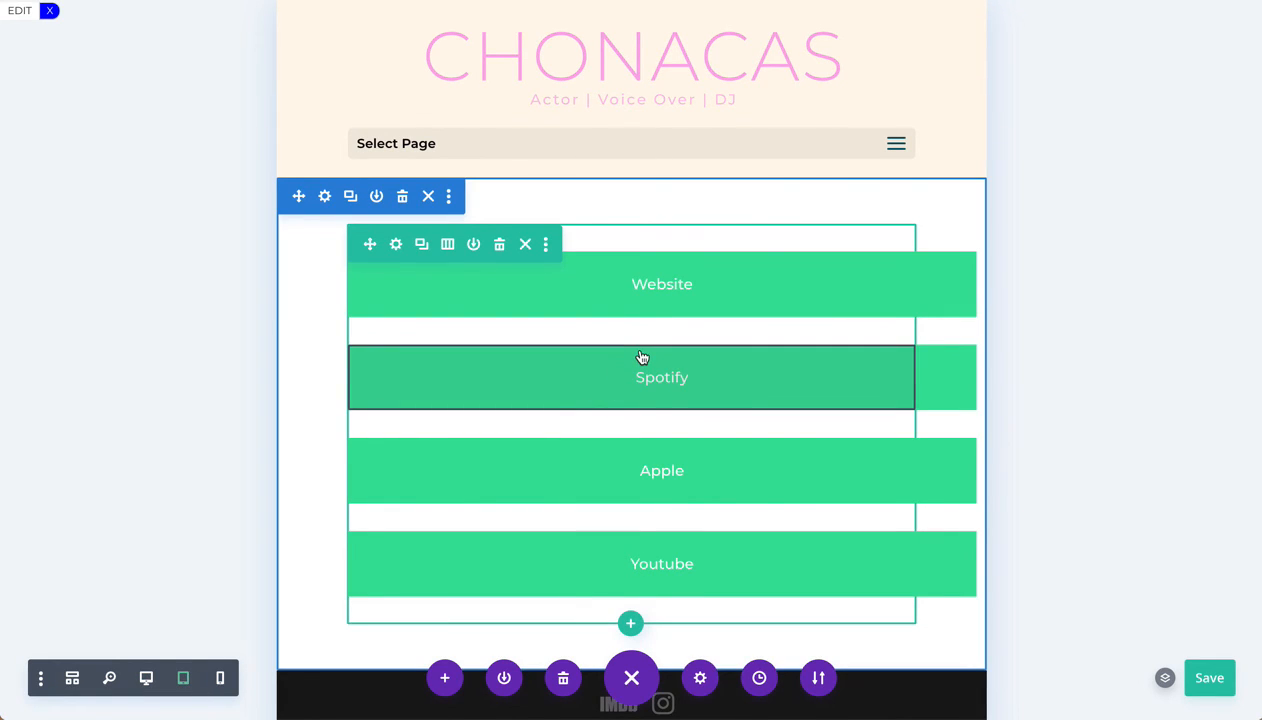
{"action": "left_click", "coordinate": [220, 679]}
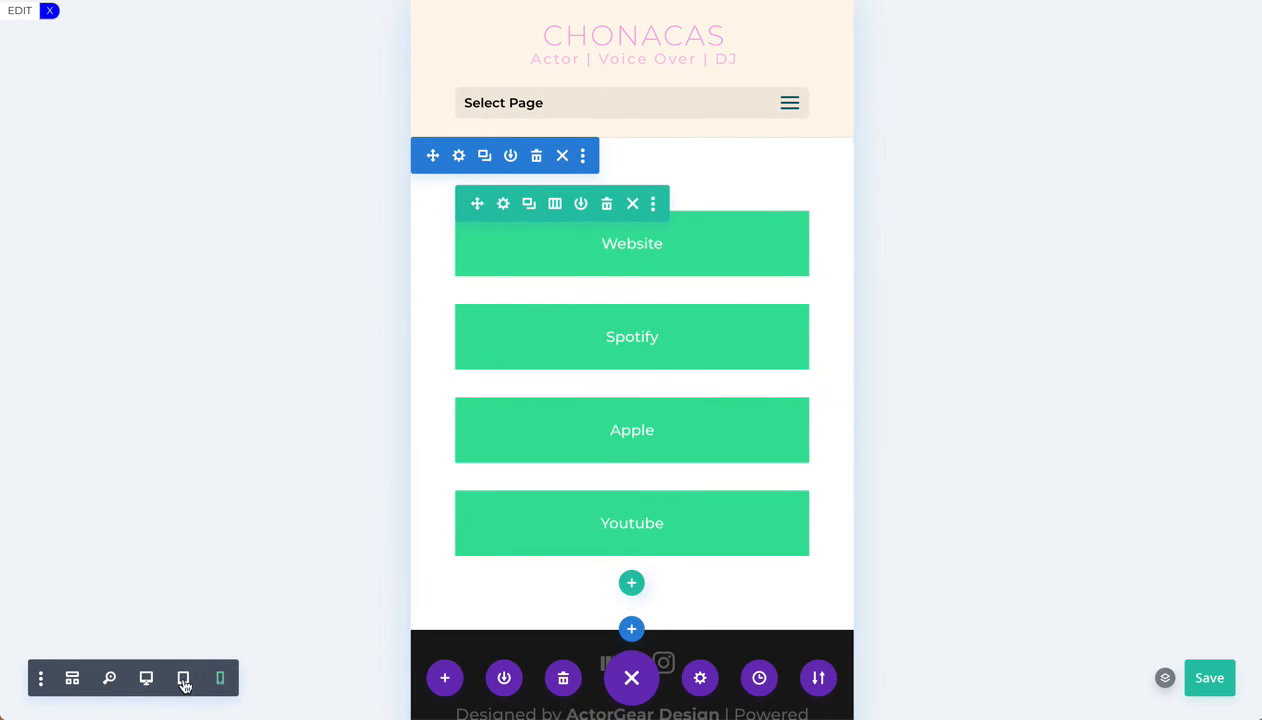
{"action": "left_click", "coordinate": [184, 680]}
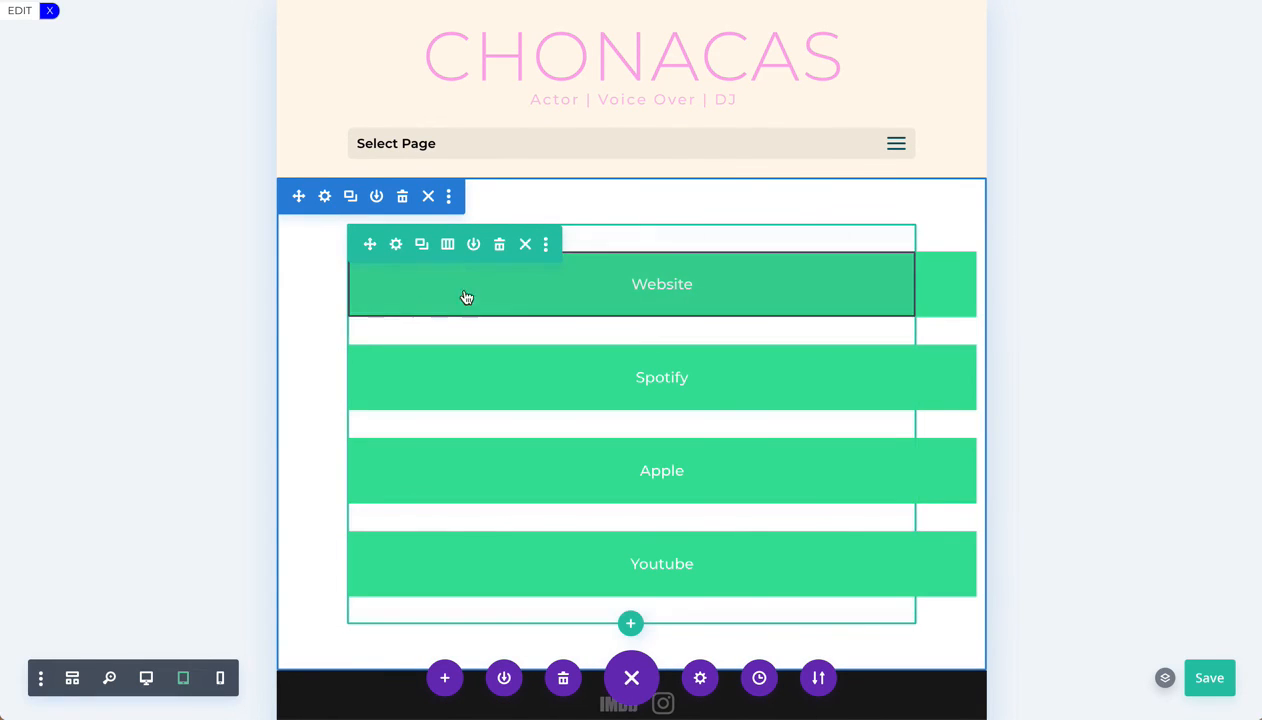
{"action": "left_click", "coordinate": [146, 679]}
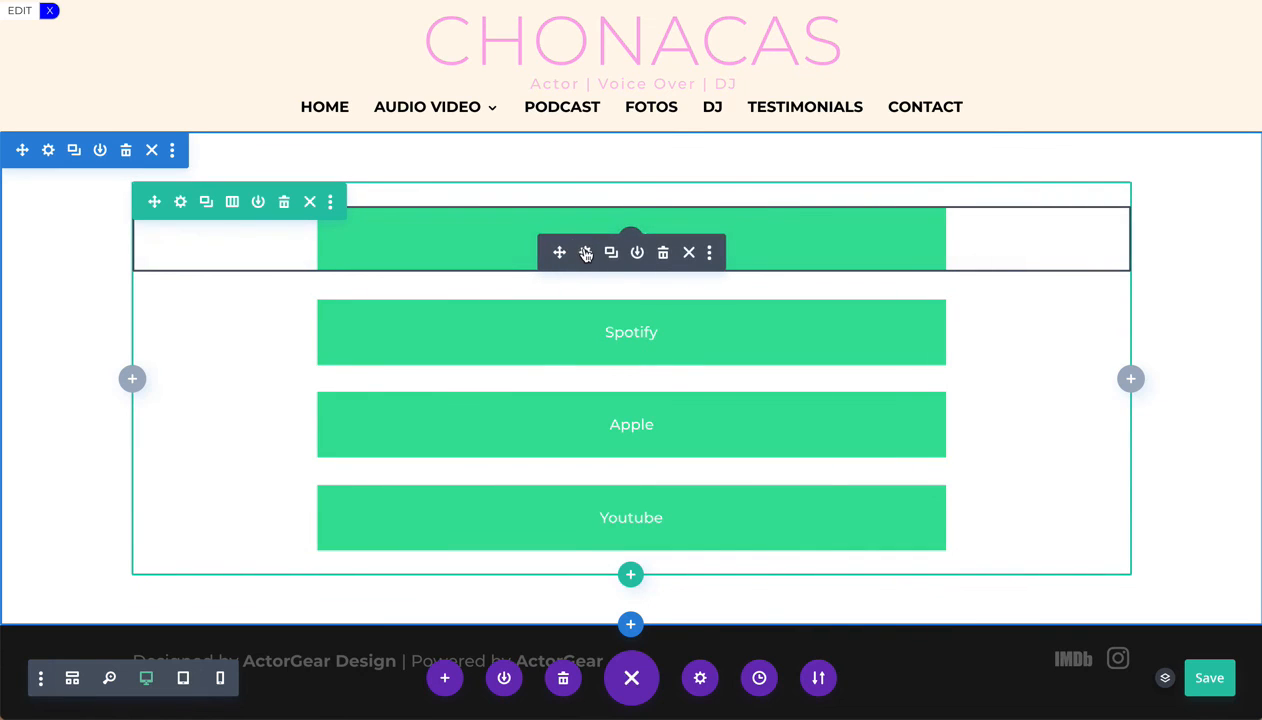
Clear the Website button's phone-specific main element CSS, set its tablet CSS to "width: 100%", and save the settings
{"action": "left_click", "coordinate": [586, 254]}
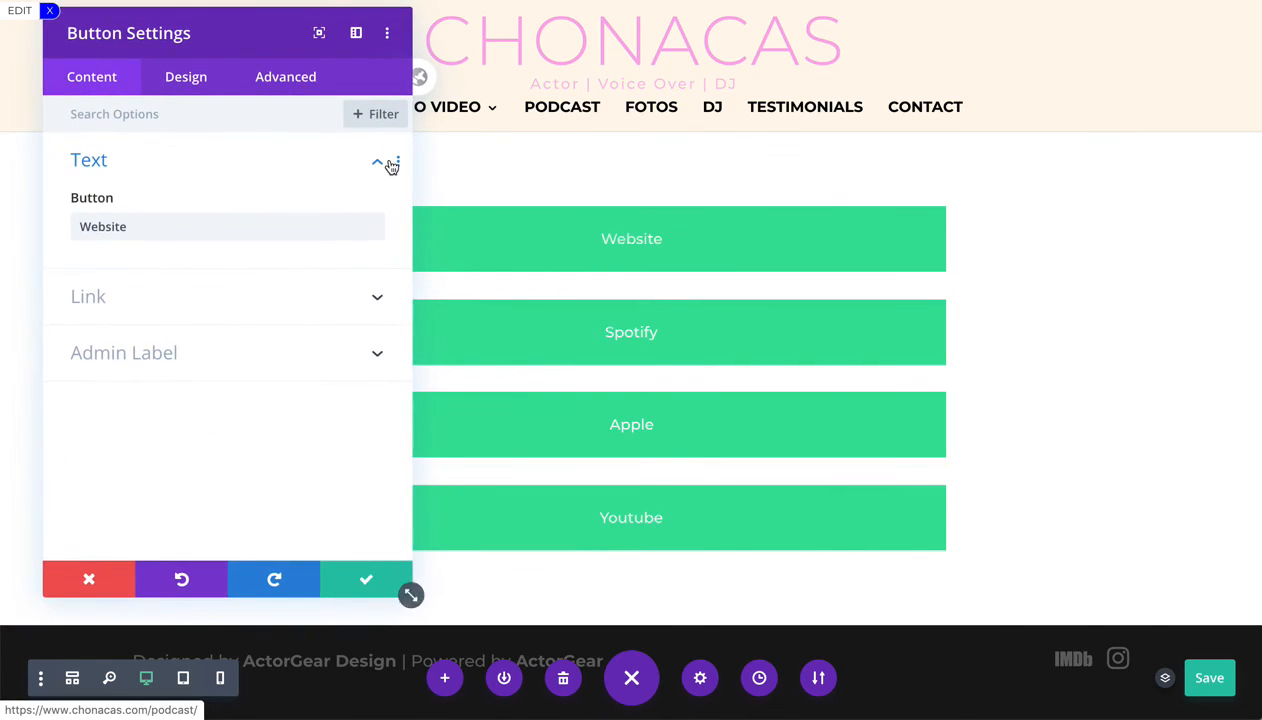
{"action": "left_click", "coordinate": [290, 90]}
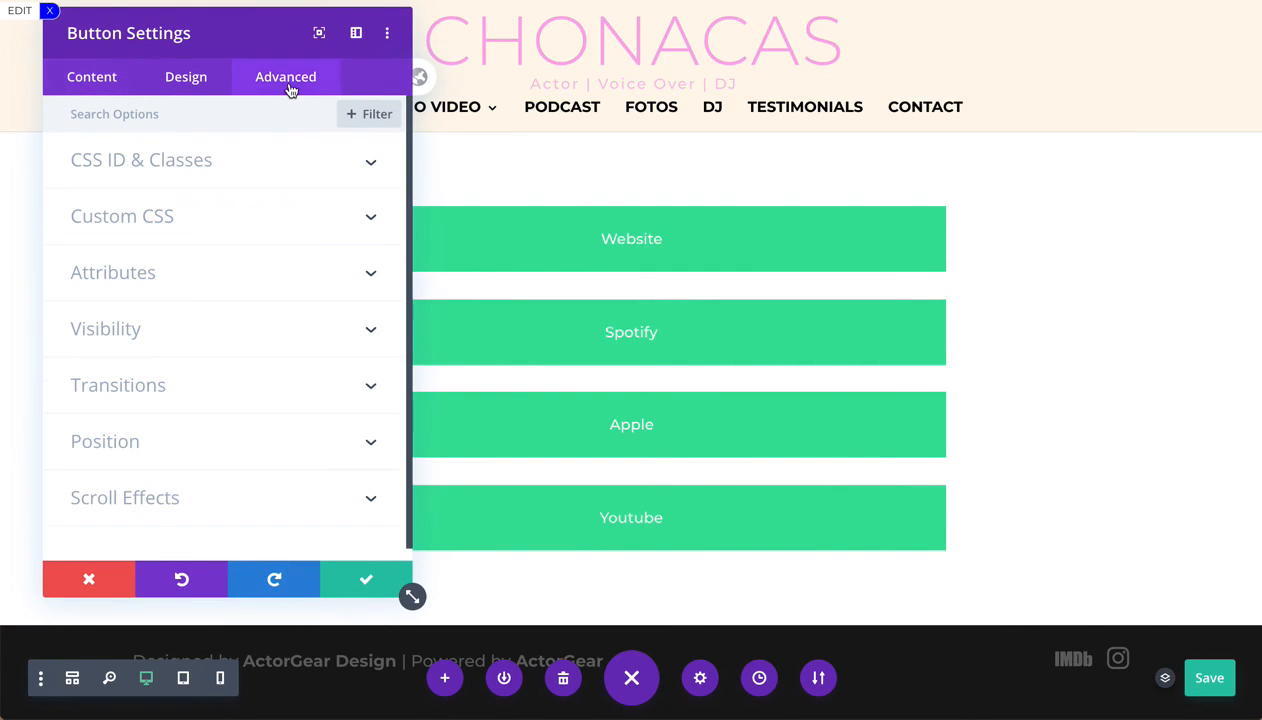
{"action": "left_click", "coordinate": [206, 218]}
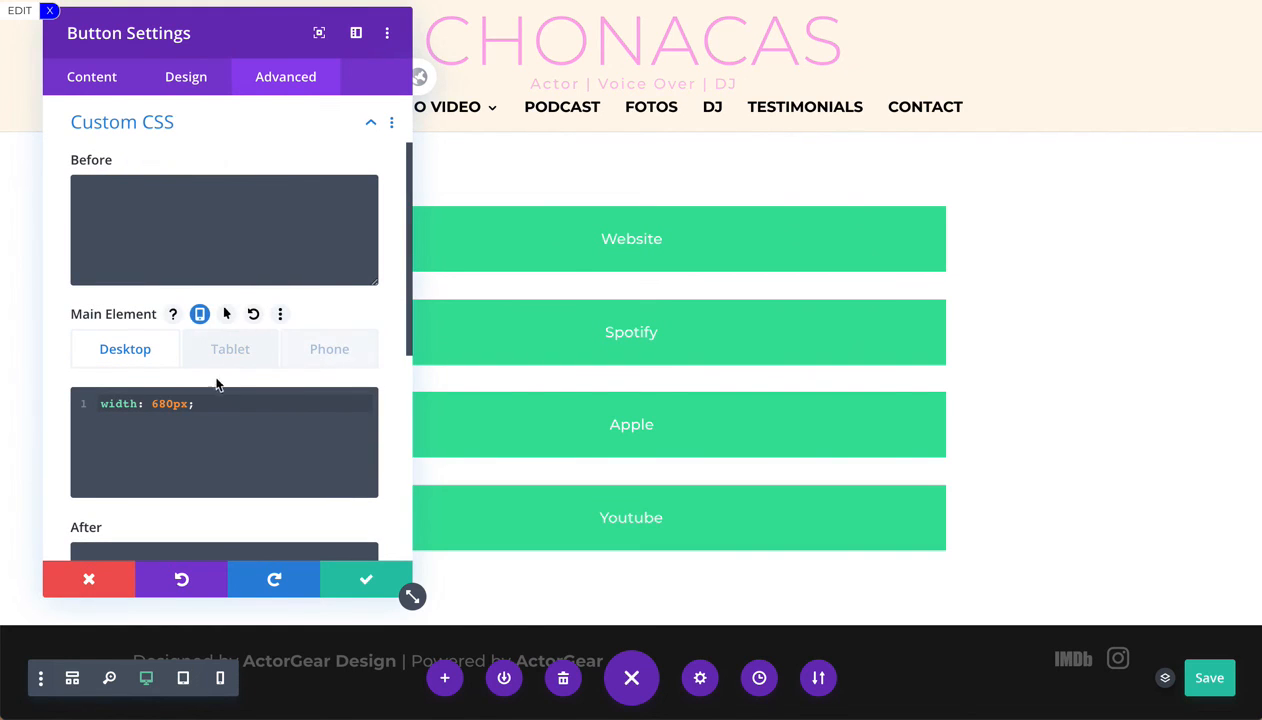
{"action": "left_click", "coordinate": [315, 365]}
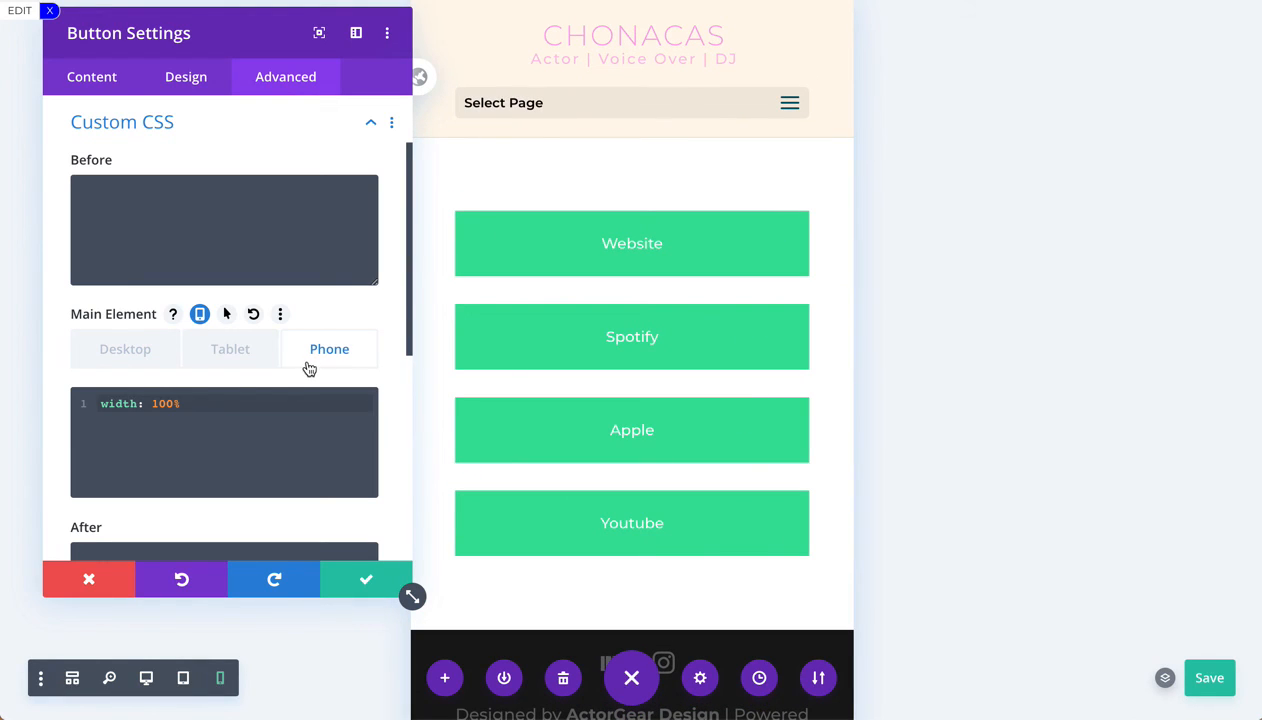
{"action": "left_click_drag", "start_coordinate": [189, 404], "coordinate": [40, 400]}
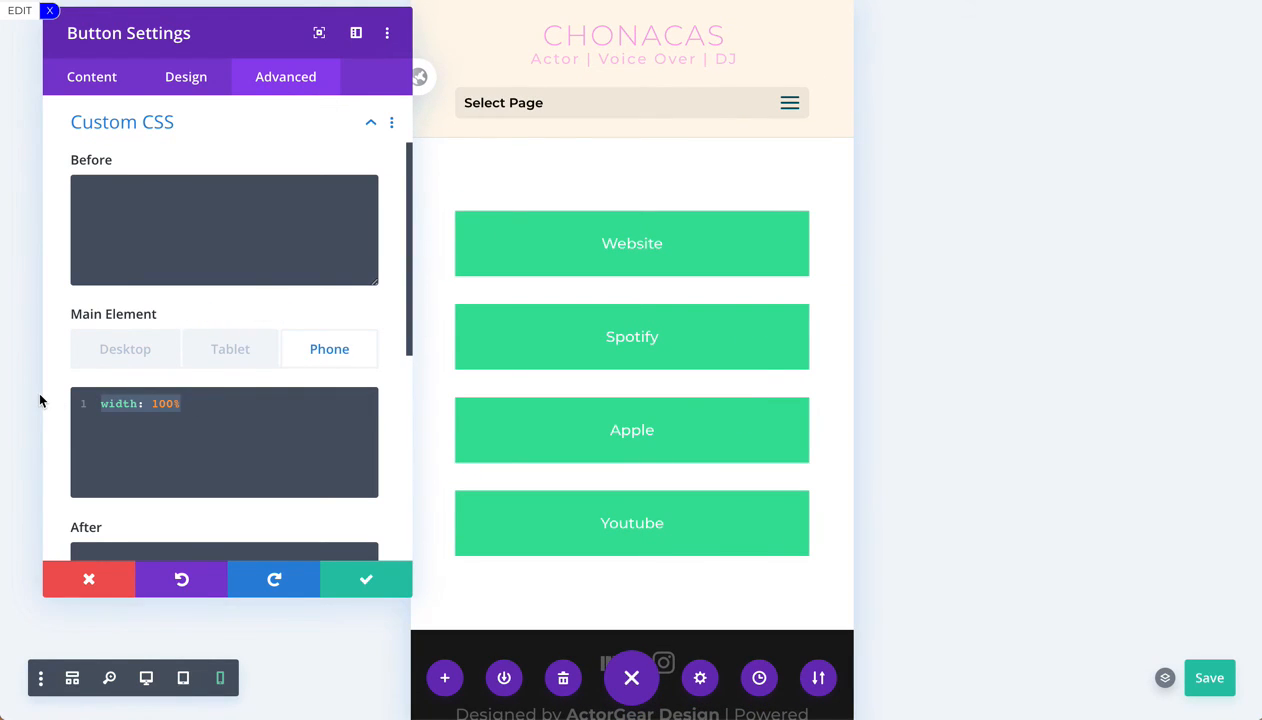
{"action": "key", "text": "BackSpace"}
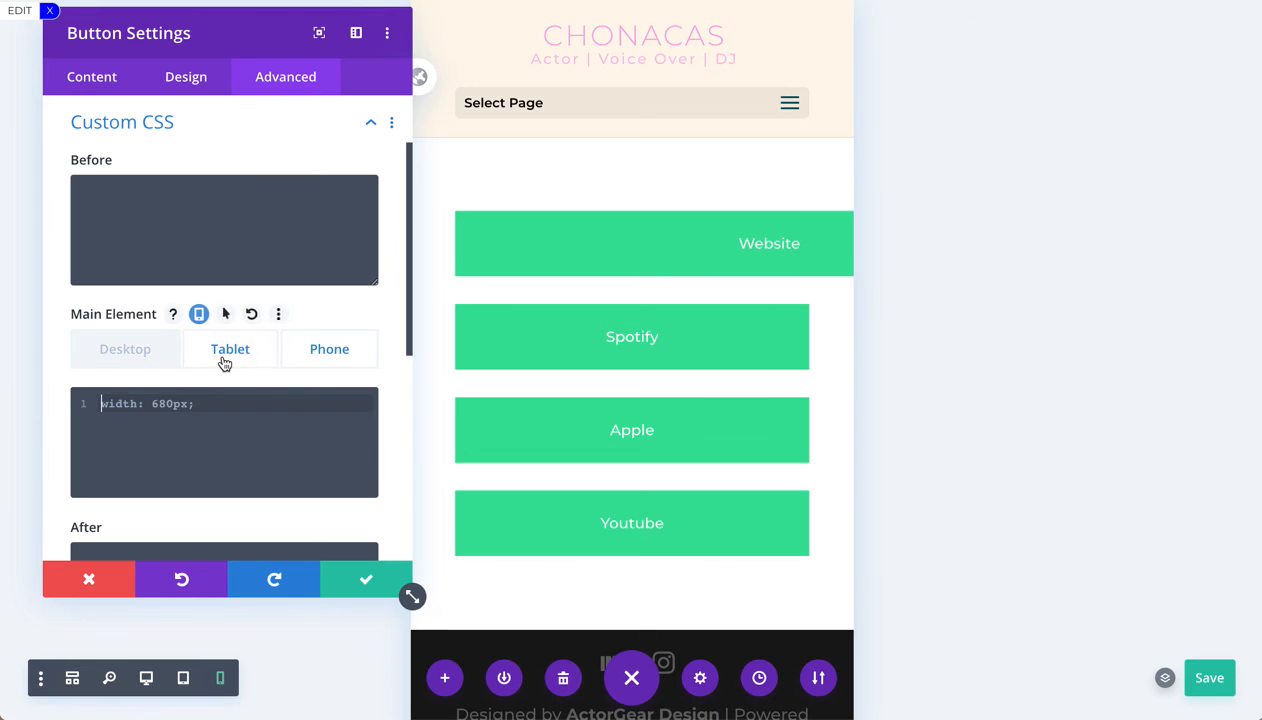
{"action": "left_click", "coordinate": [225, 363]}
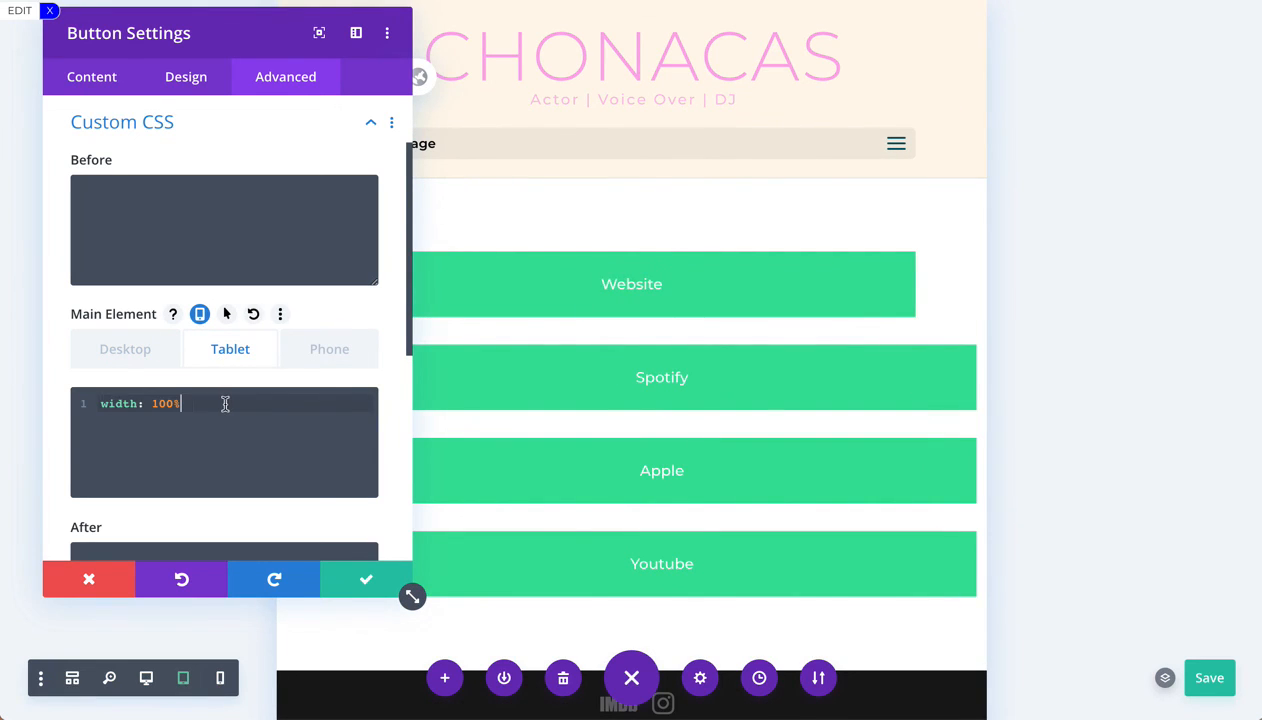
{"action": "left_click", "coordinate": [365, 579]}
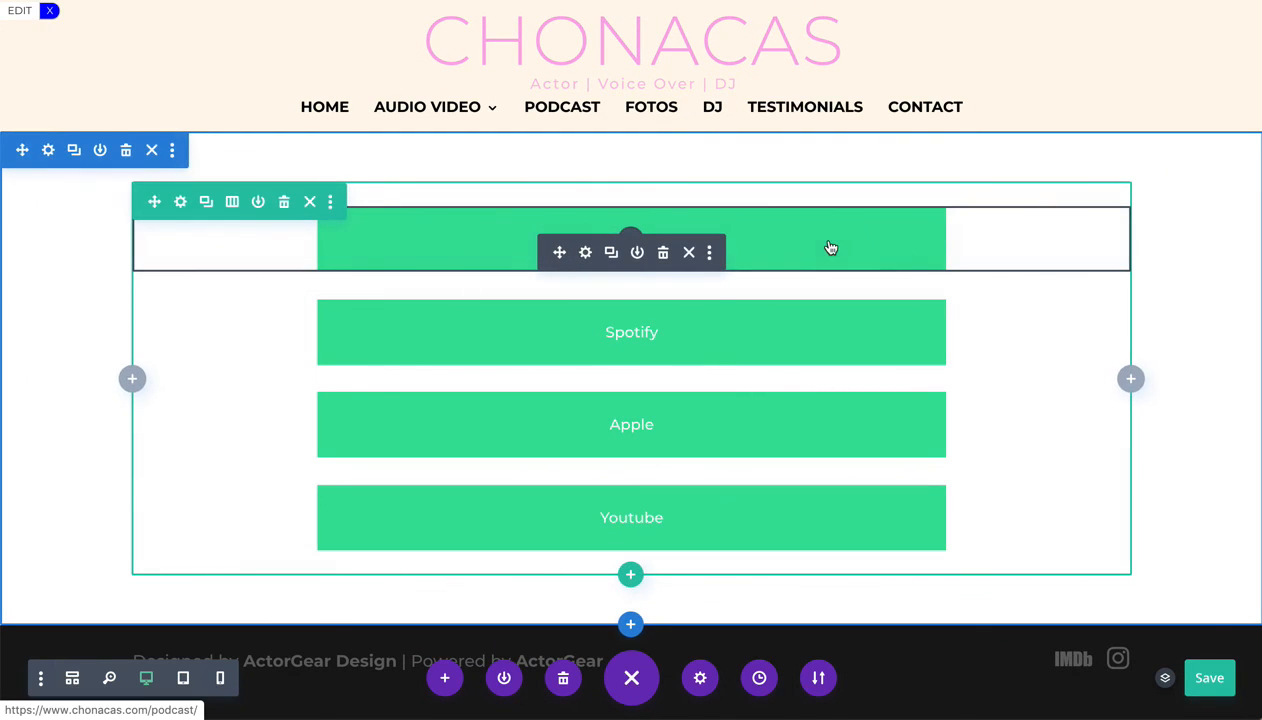
Copy the Website button's module styles and paste them onto the Spotify, Apple and Youtube buttons
{"action": "left_click", "coordinate": [712, 254]}
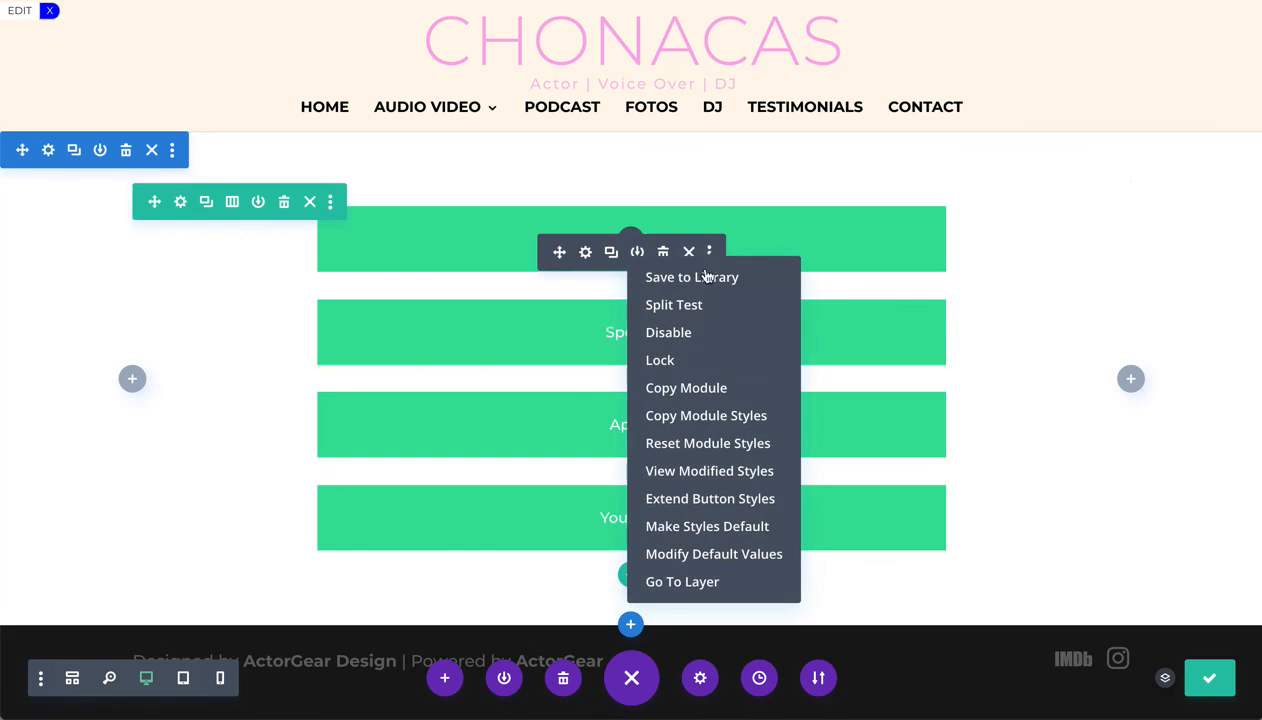
{"action": "left_click", "coordinate": [688, 420]}
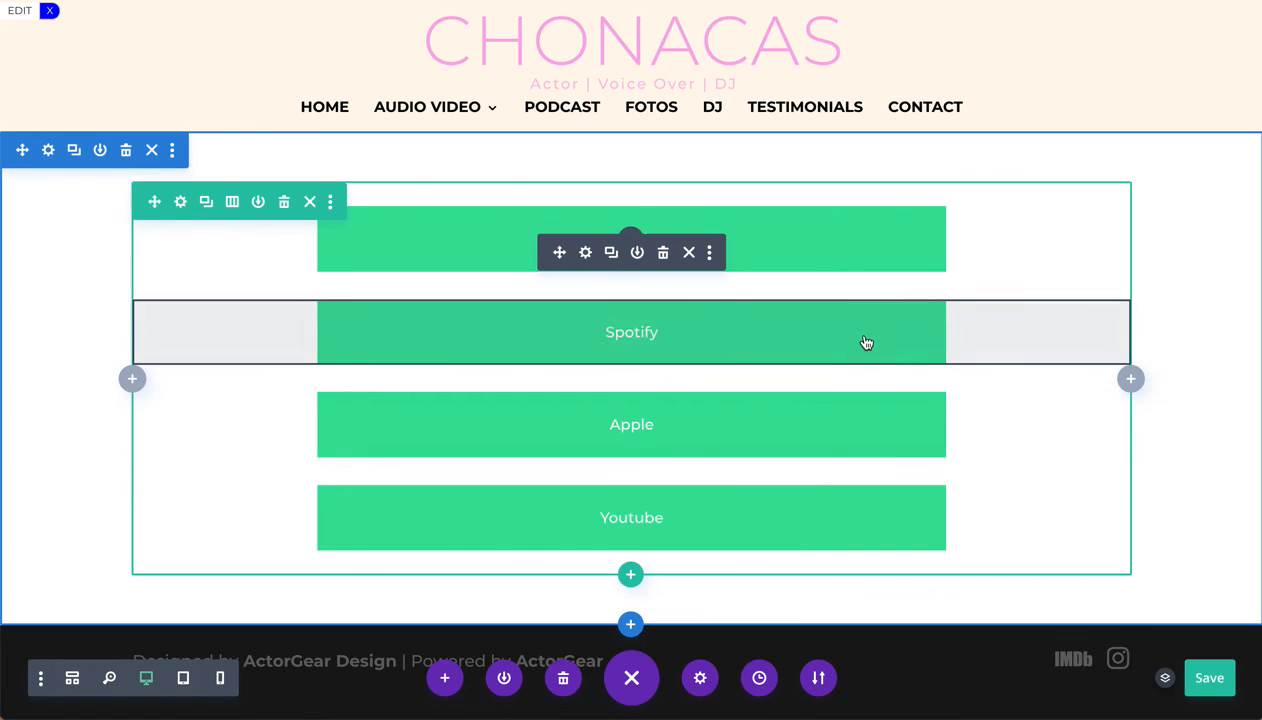
{"action": "mouse_move", "coordinate": [868, 343]}
{"action": "left_click", "coordinate": [712, 311]}
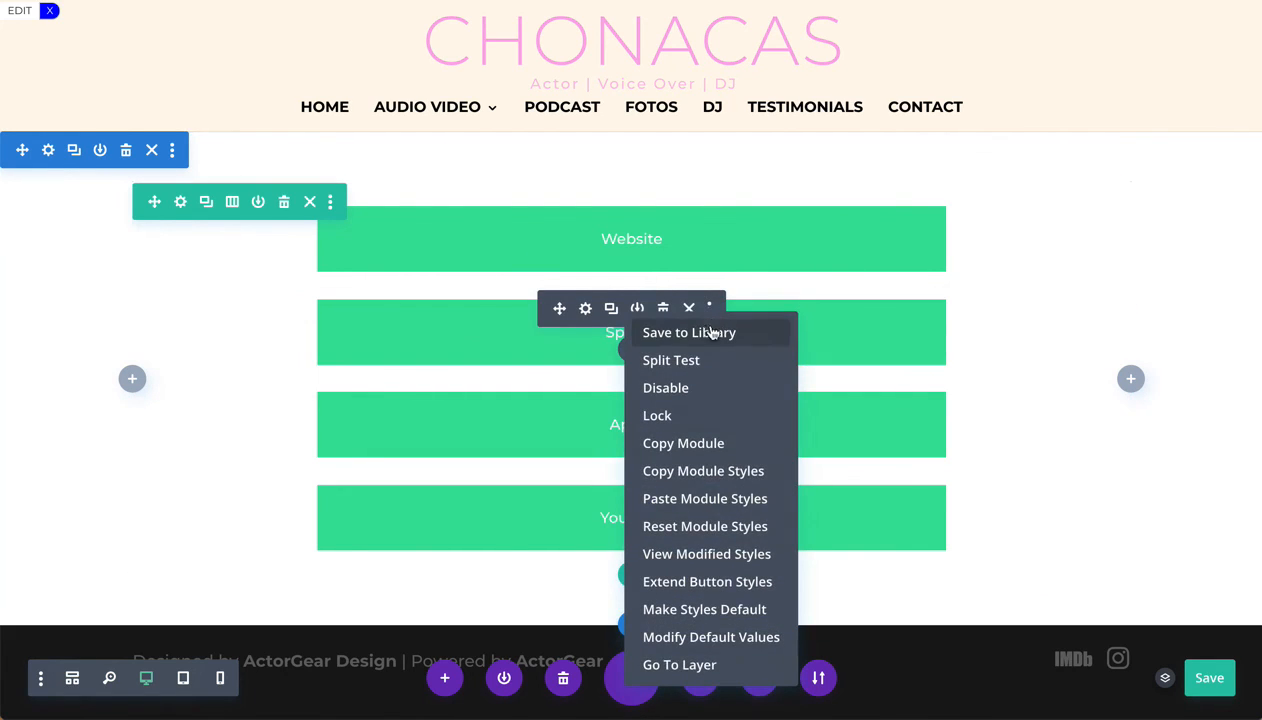
{"action": "left_click", "coordinate": [689, 499]}
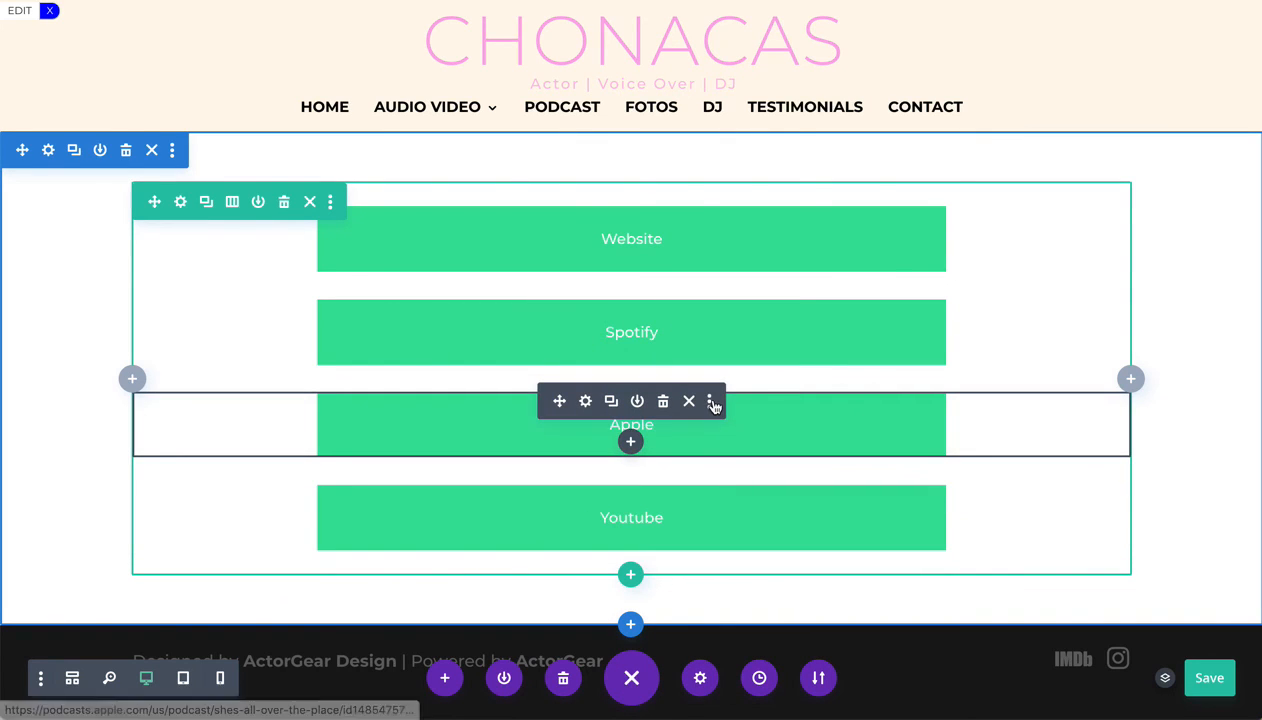
{"action": "left_click", "coordinate": [709, 401]}
{"action": "left_click", "coordinate": [727, 199]}
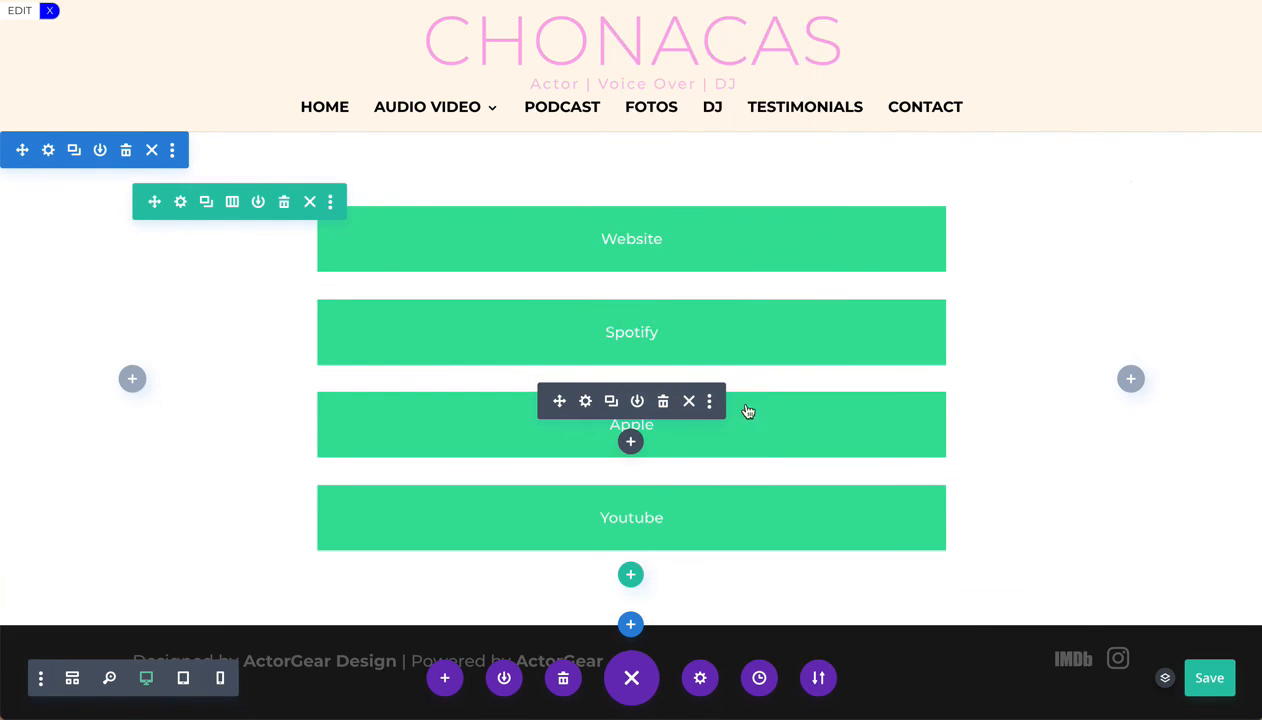
{"action": "left_click", "coordinate": [710, 495]}
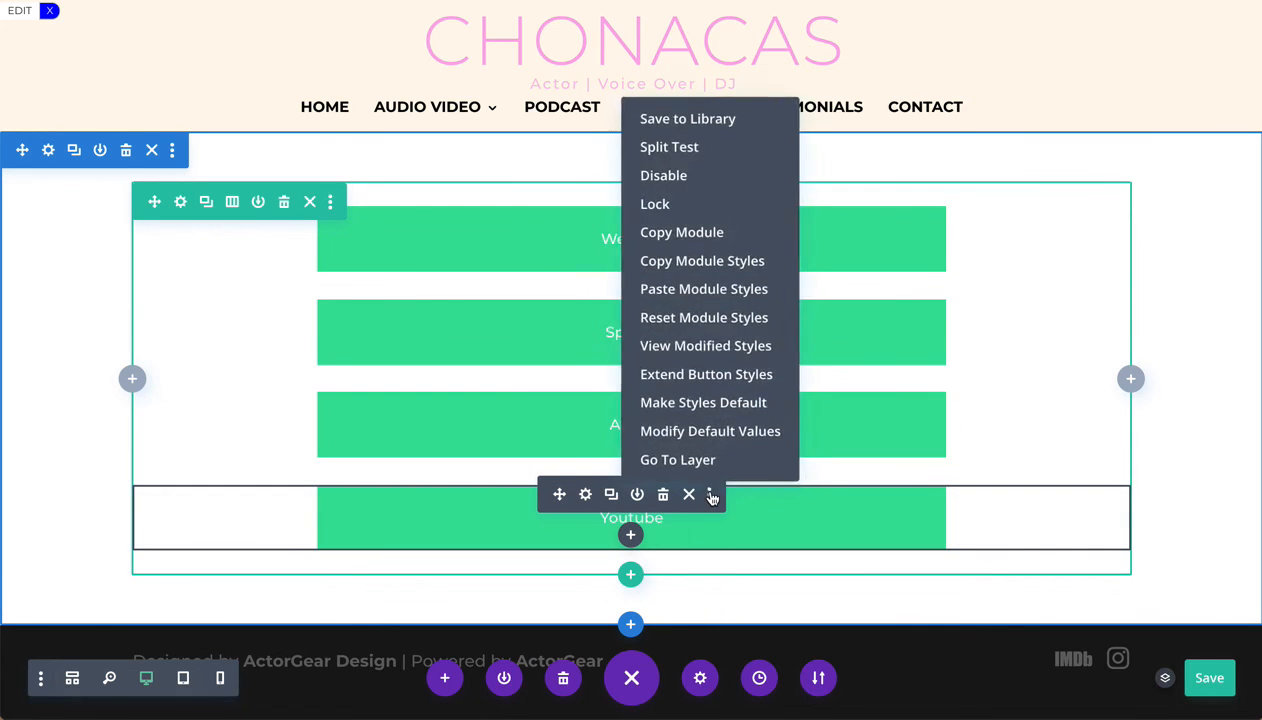
{"action": "left_click", "coordinate": [739, 289]}
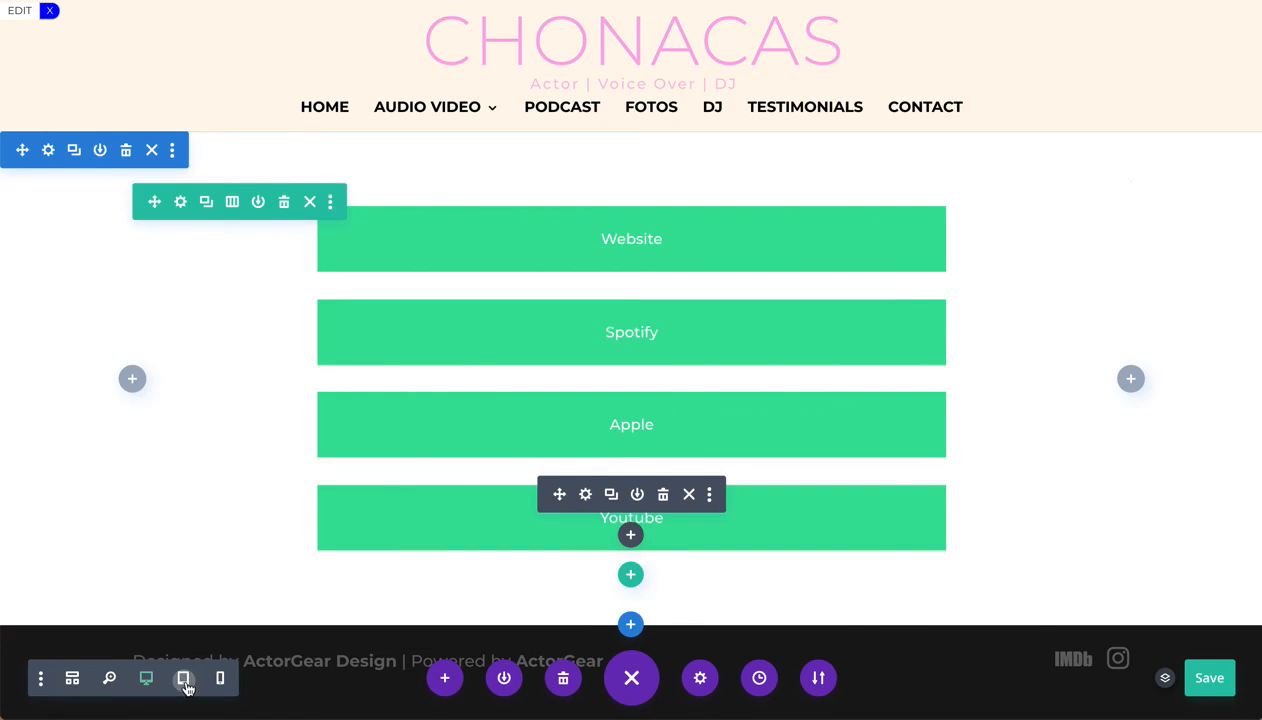
Check the restyled buttons in the tablet and phone layouts, return to desktop and save the page
{"action": "left_click", "coordinate": [184, 680]}
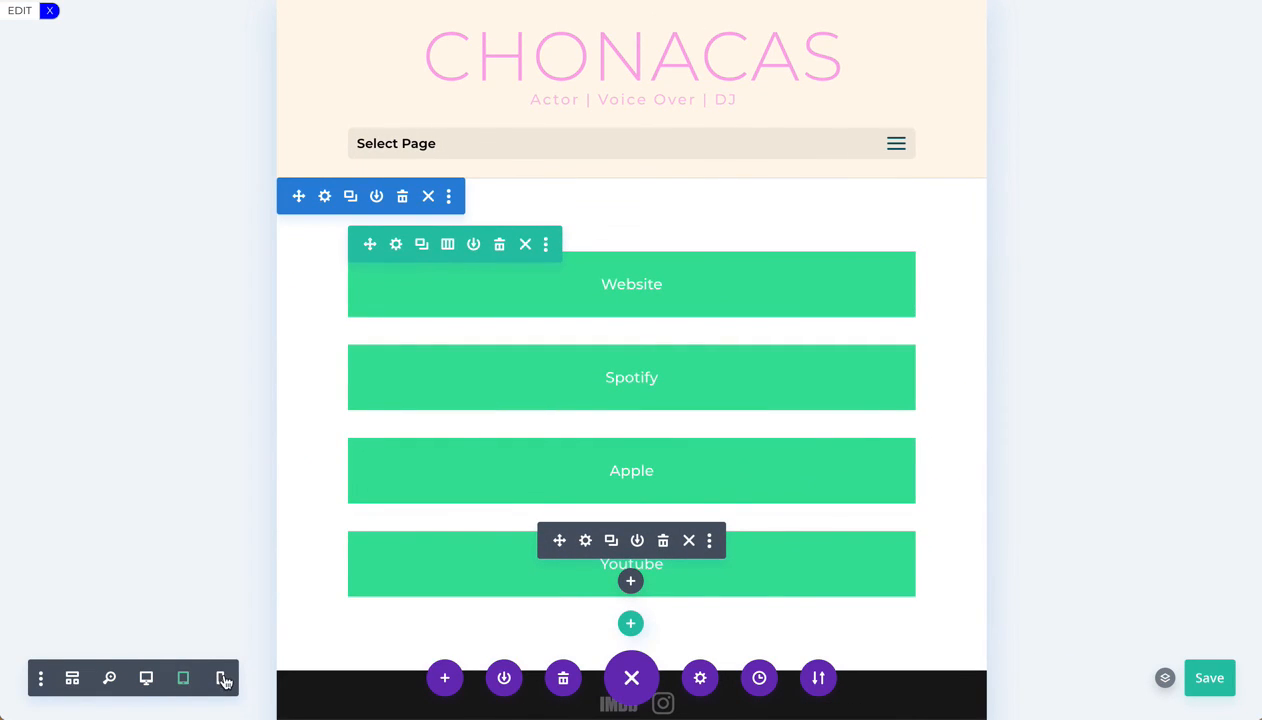
{"action": "left_click", "coordinate": [222, 679]}
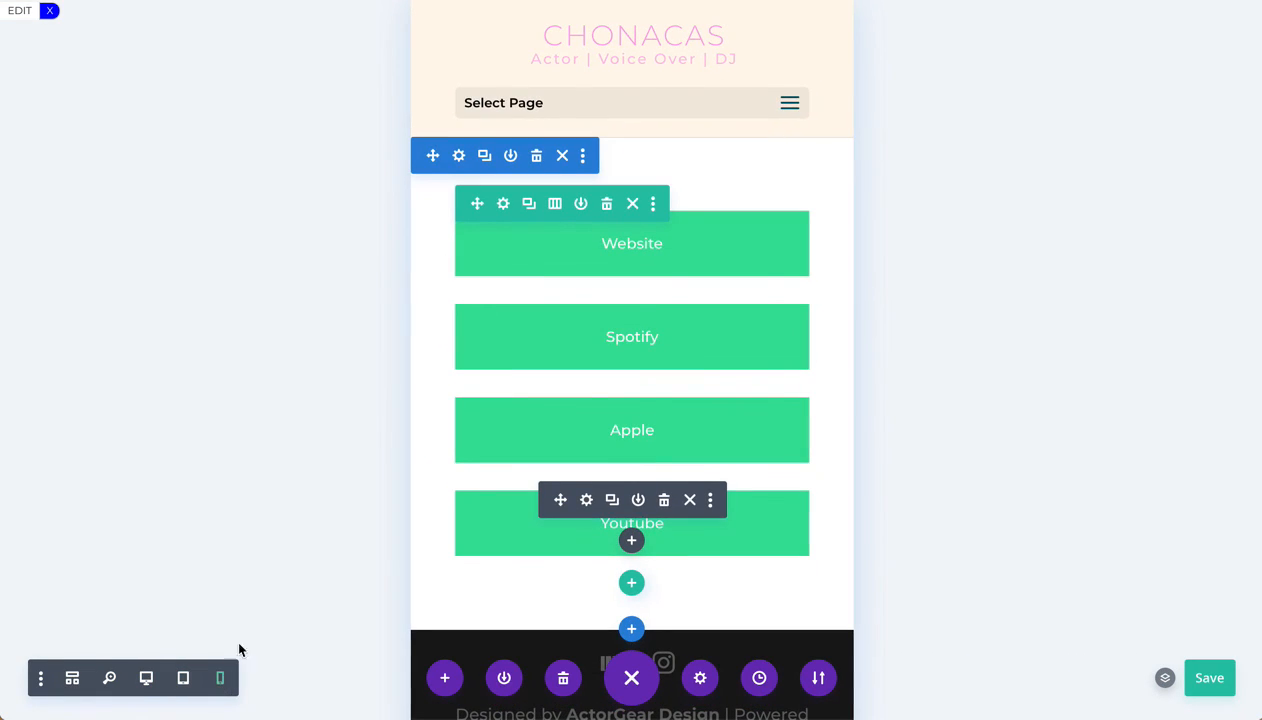
{"action": "left_click", "coordinate": [146, 680]}
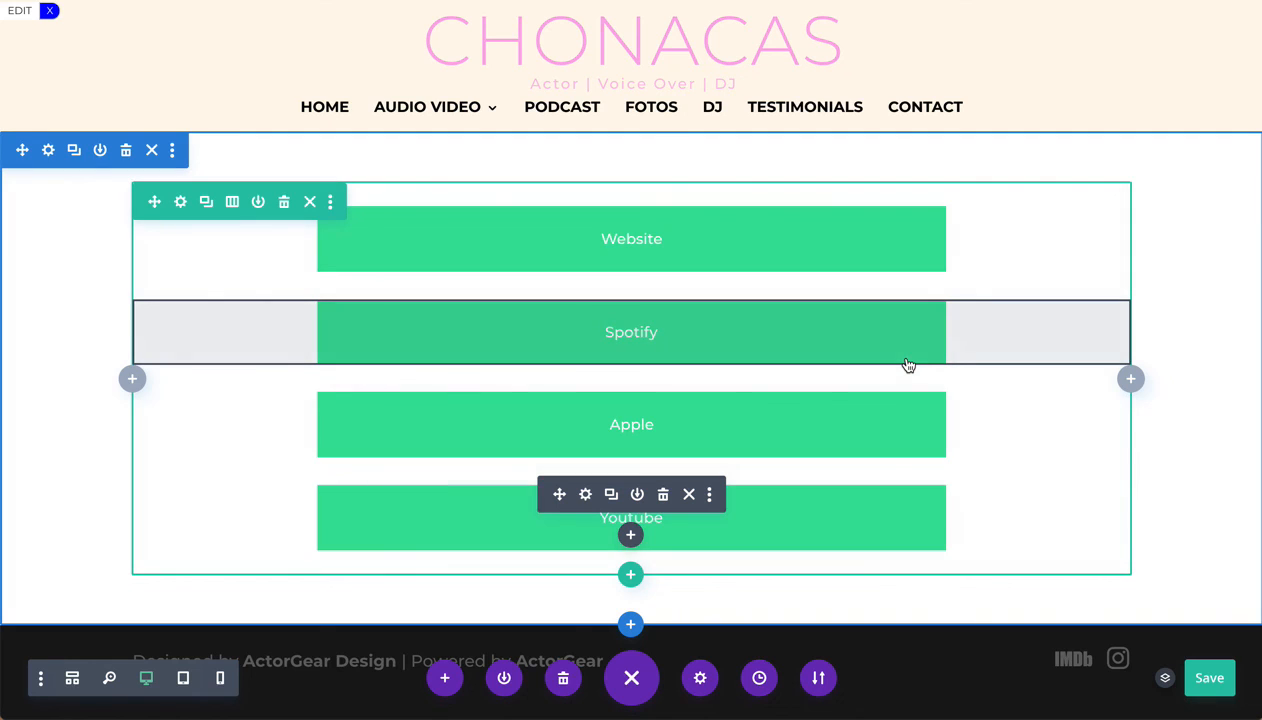
{"action": "left_click", "coordinate": [1208, 677]}
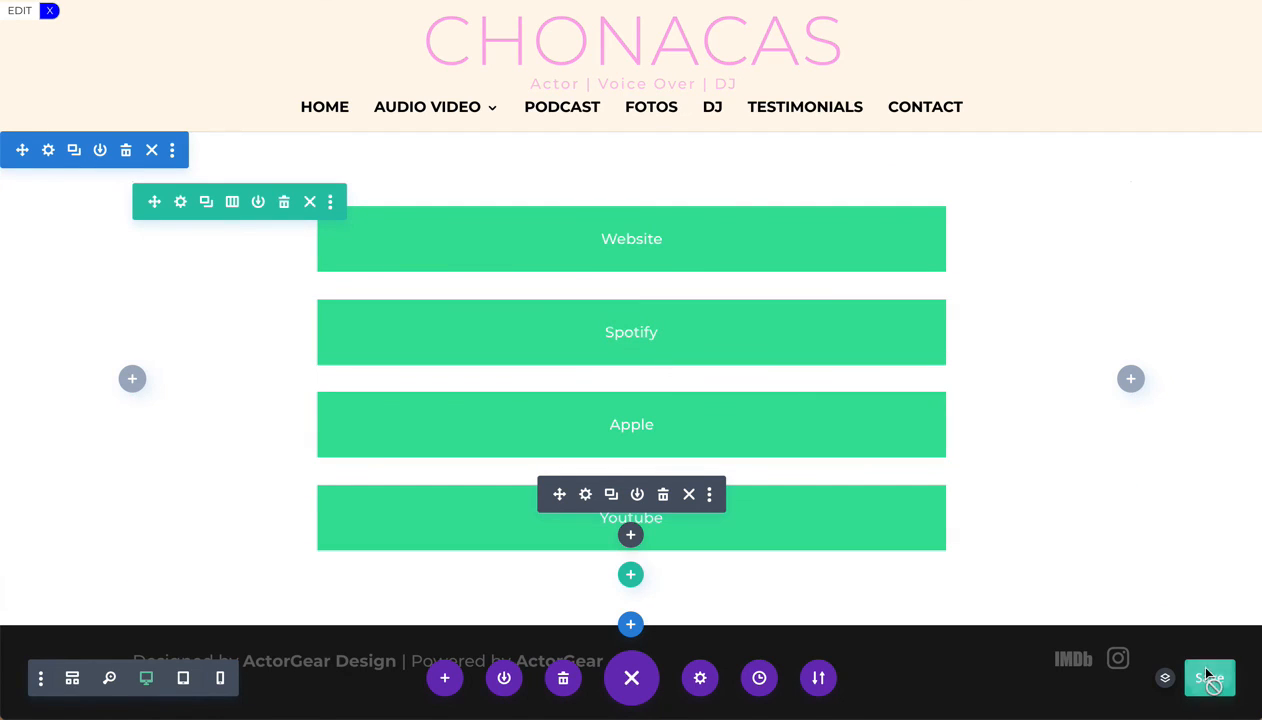